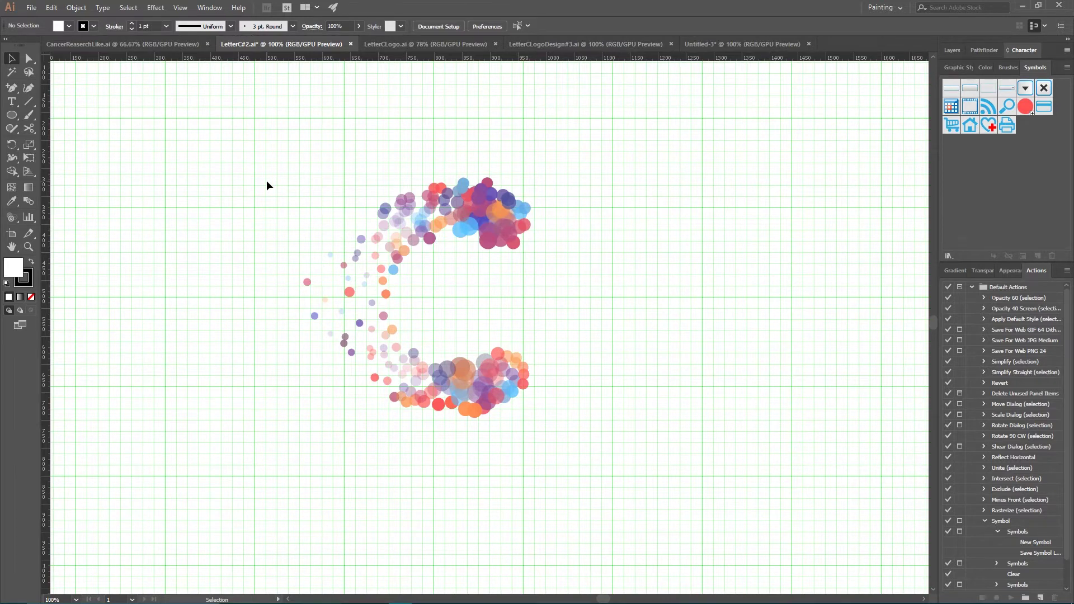
Create a Web-Large 1920 × 1080 px document, then show the grid and turn on snap to grid.
key("ctrl")
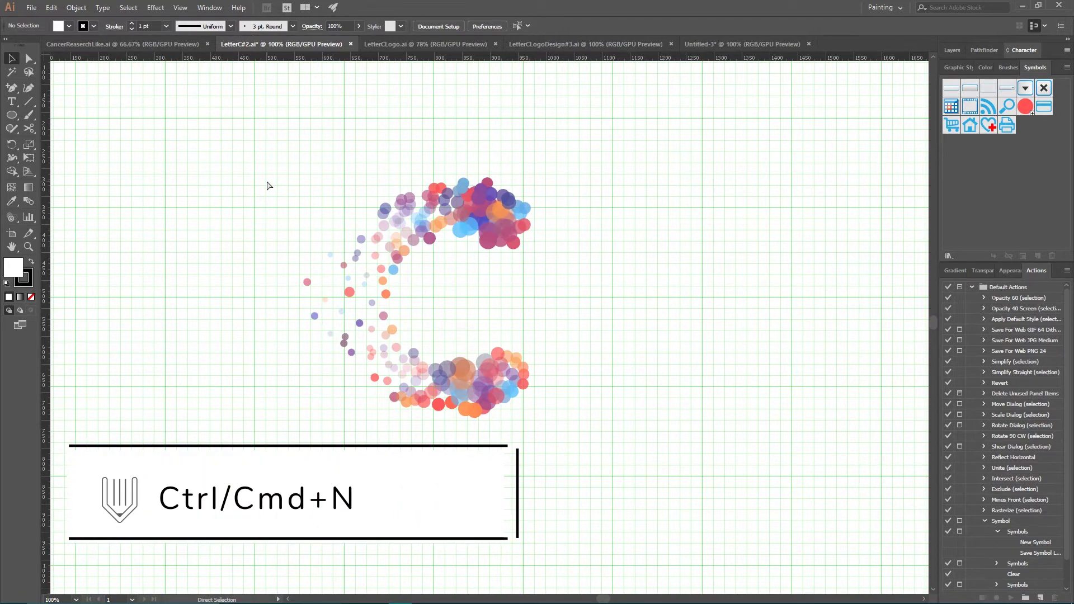
key("ctrl+n")
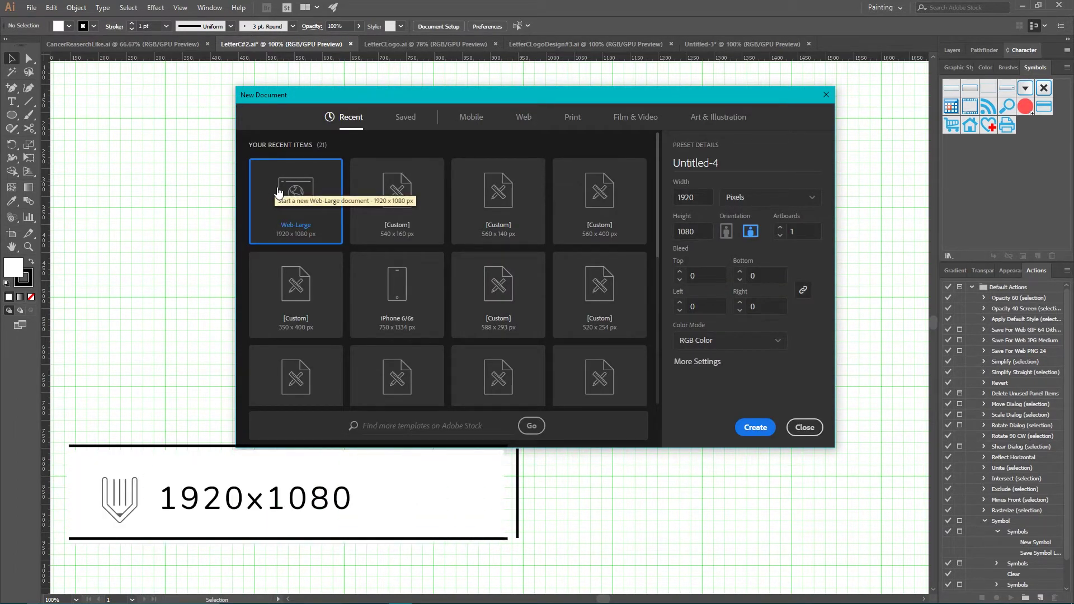
left_click(761, 428)
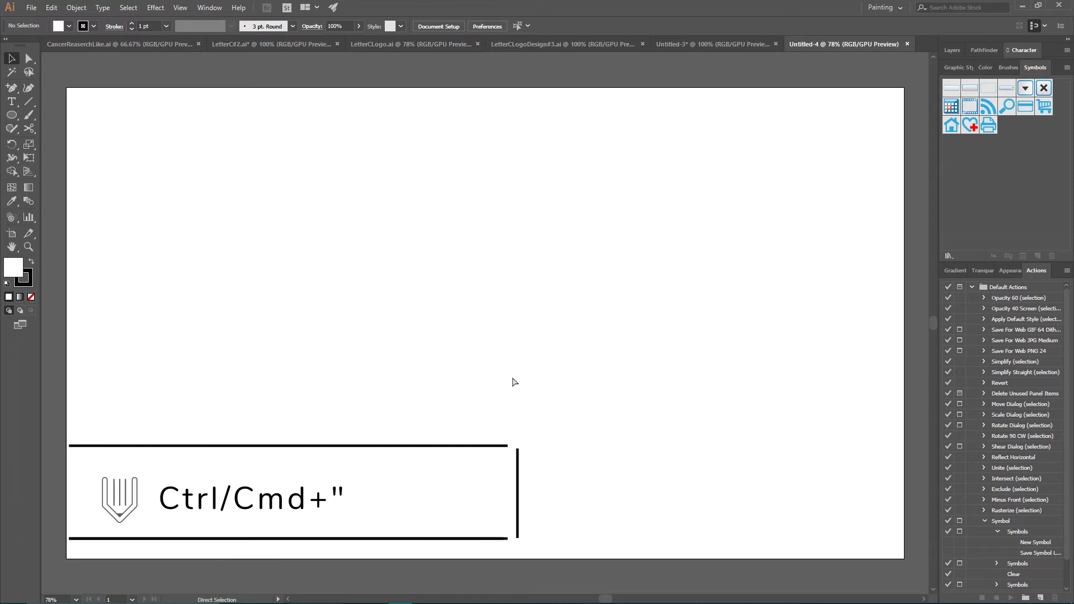
key("ctrl+apostrophe")
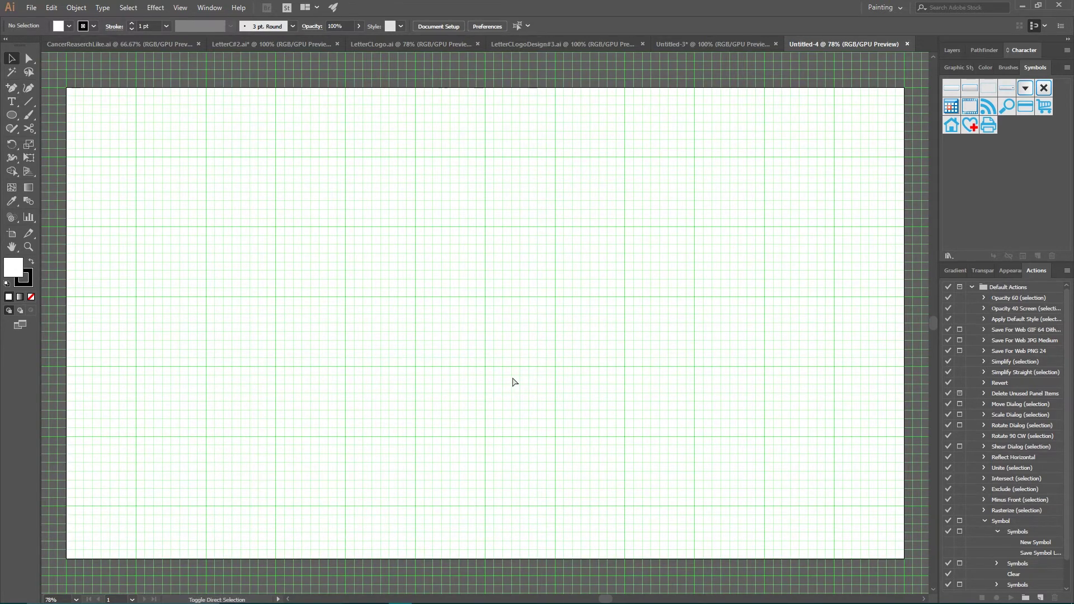
key("ctrl+shift+apostrophe")
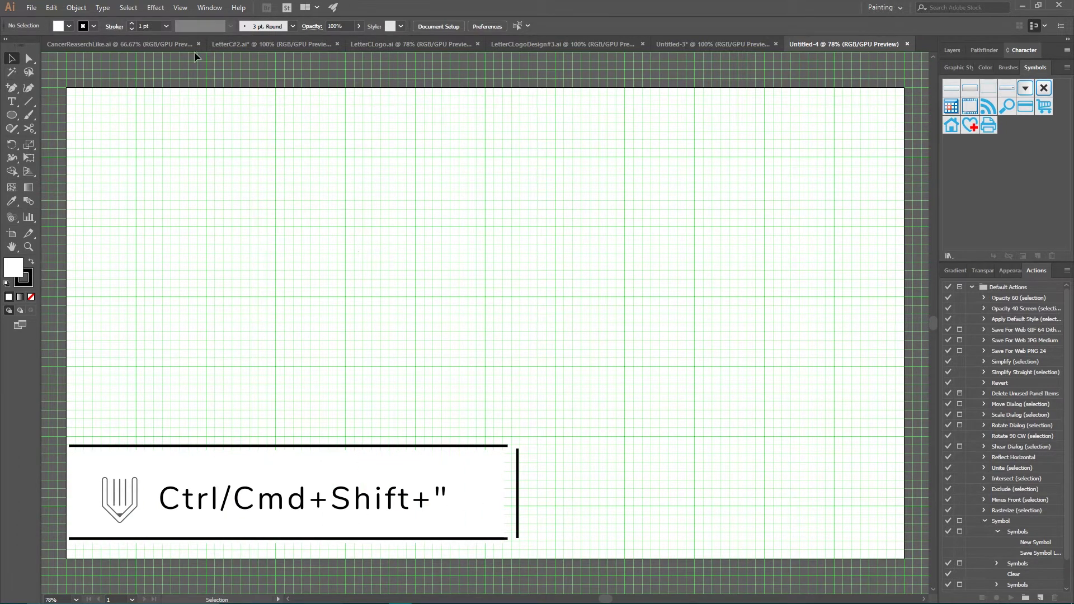
In Guides & Grid preferences, set gridlines every 160 px with 8 subdivisions.
left_click(188, 9)
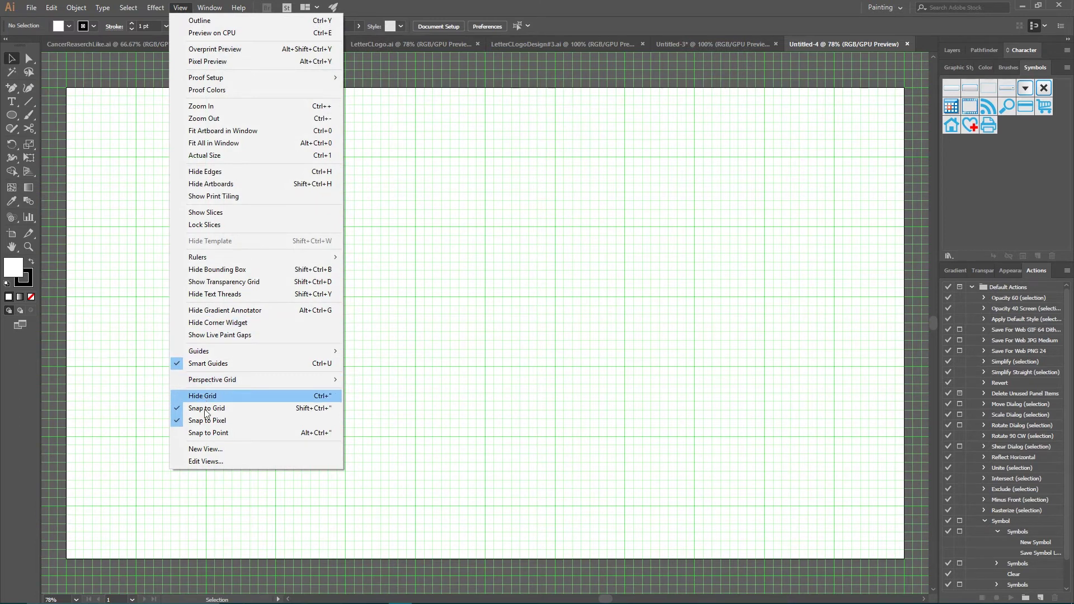
mouse_move(52, 11)
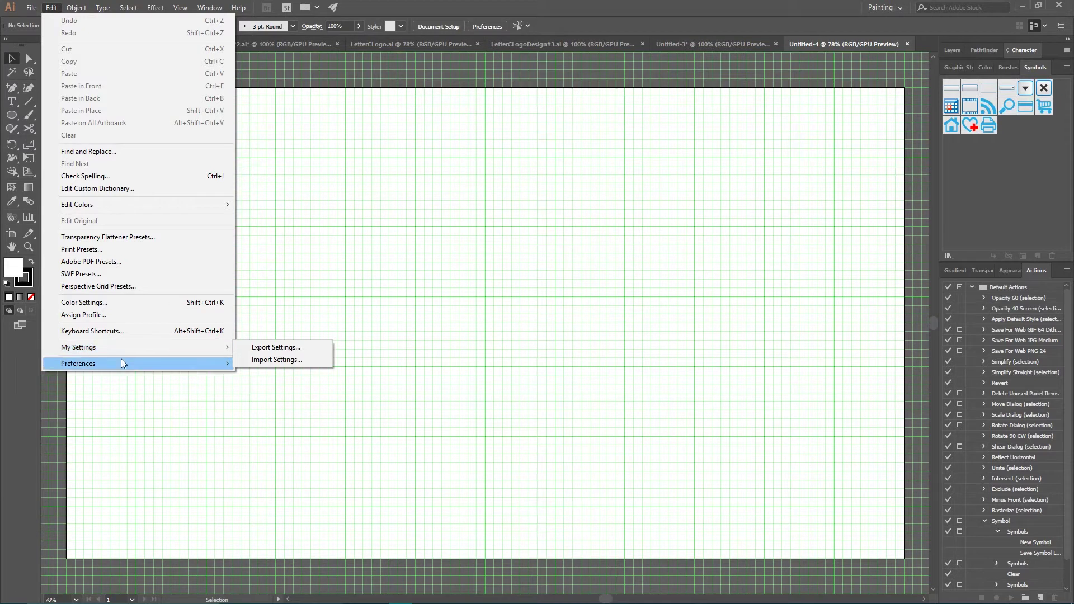
mouse_move(122, 364)
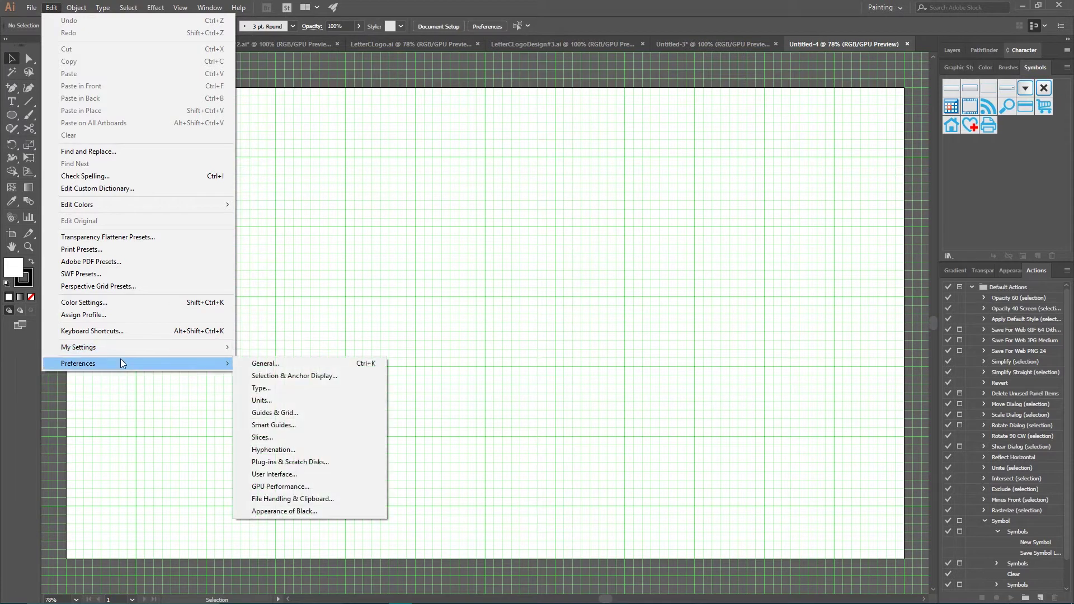
left_click(307, 413)
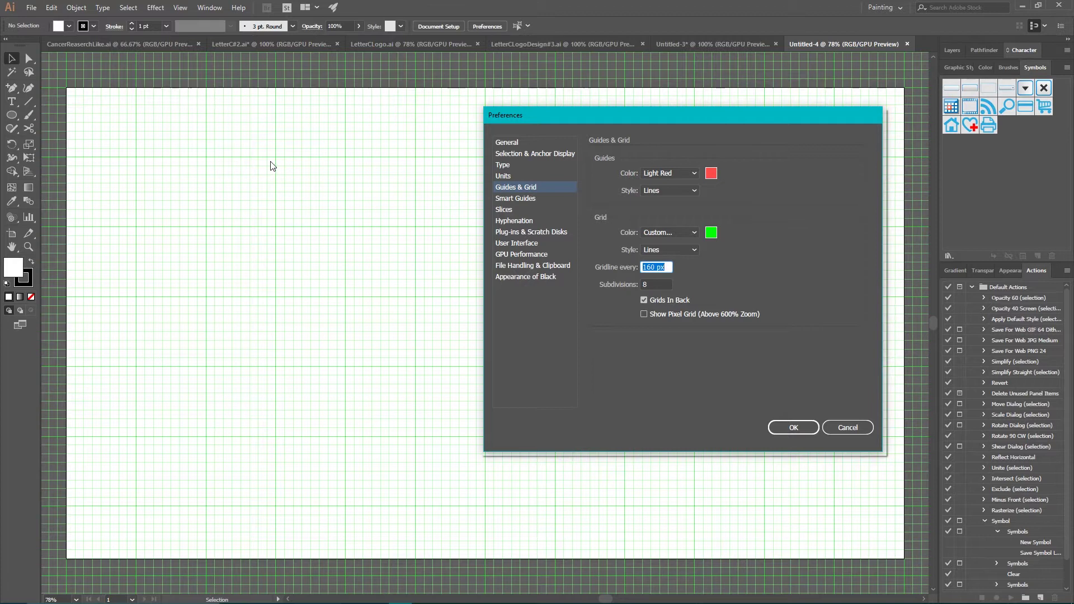
left_click(795, 427)
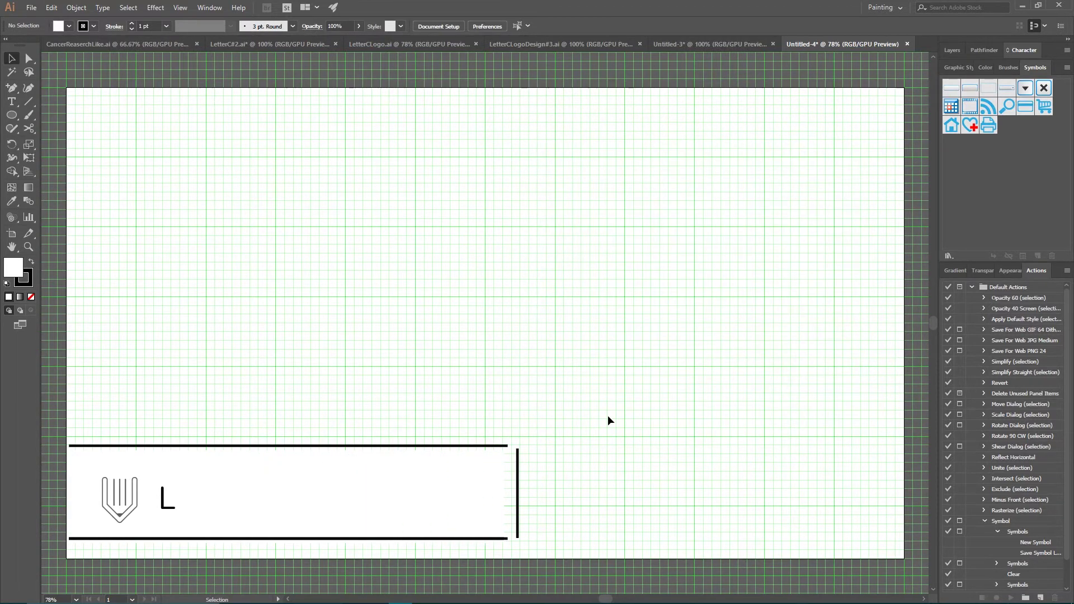
Draw a 320 px circle at the artboard centre with no fill.
key("l")
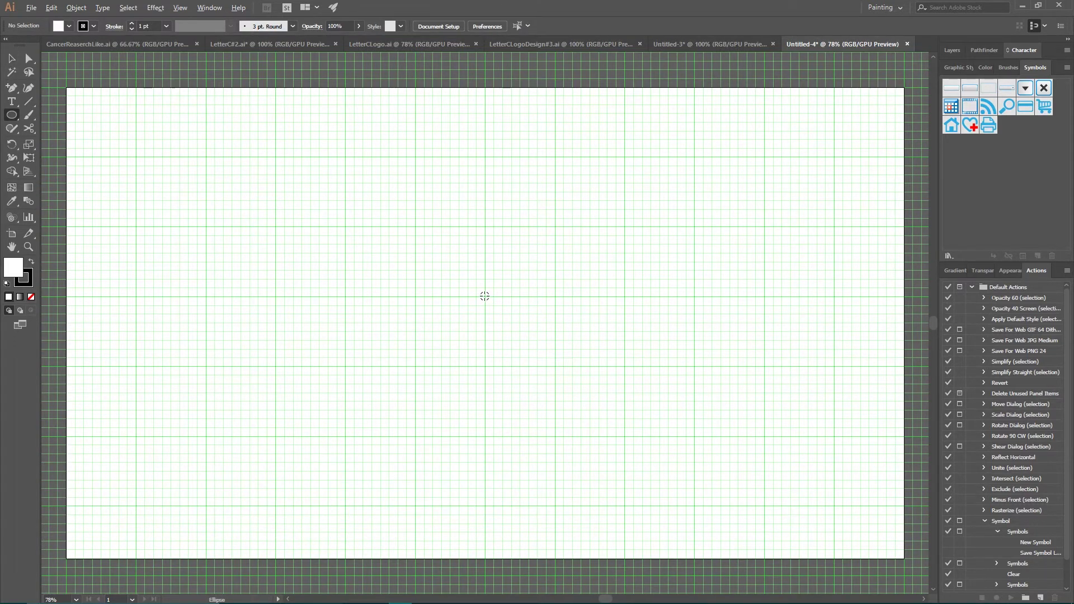
left_click_drag(484, 296, 518, 368)
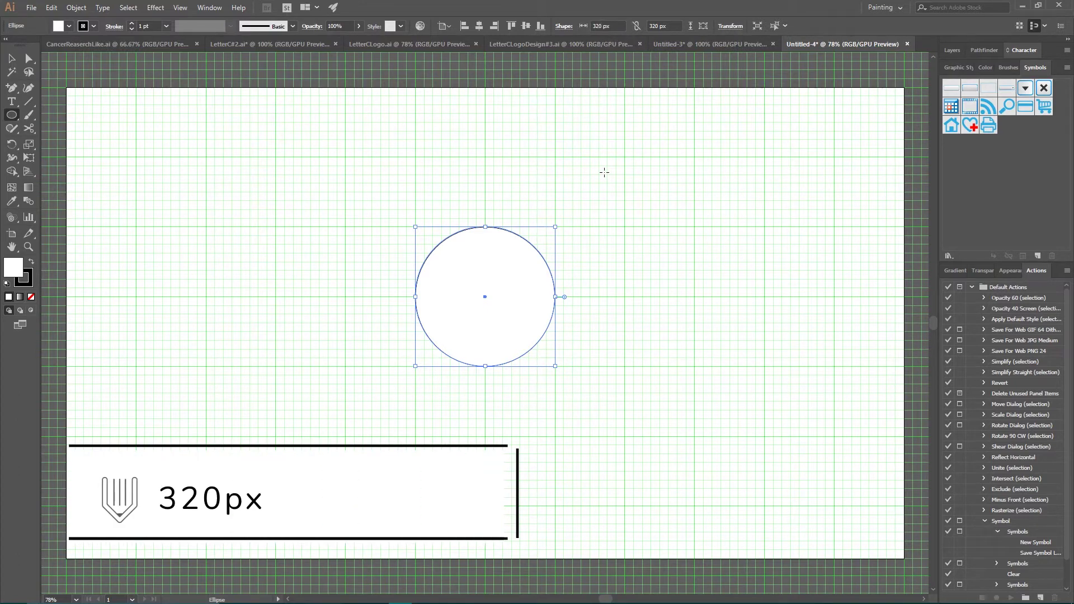
key("slash")
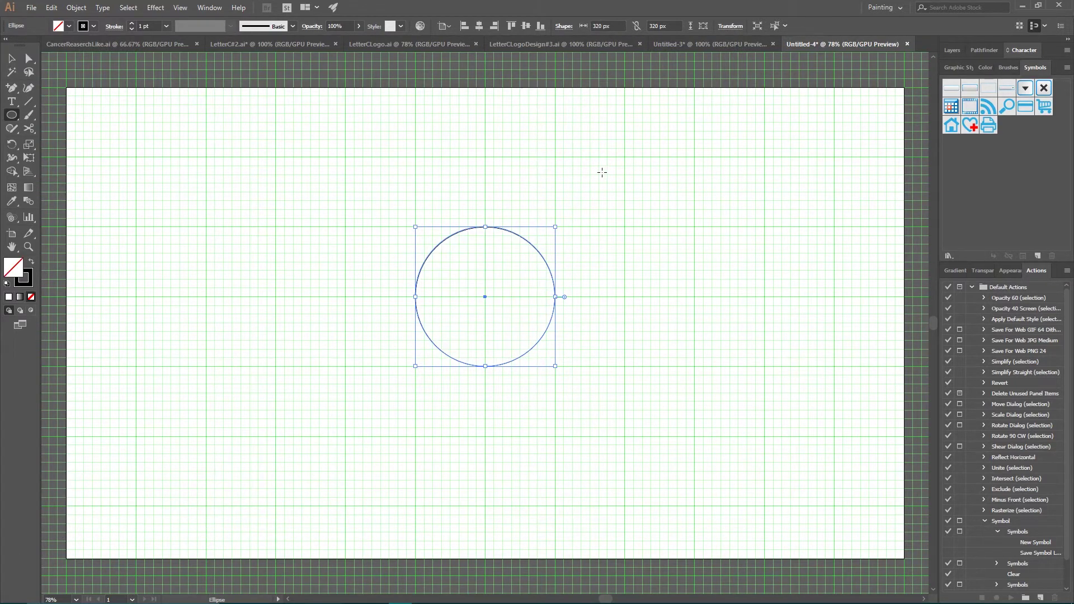
Give the circle a 100 pt stroke and align the stroke to the centre of the path.
left_click(149, 24)
type("00")
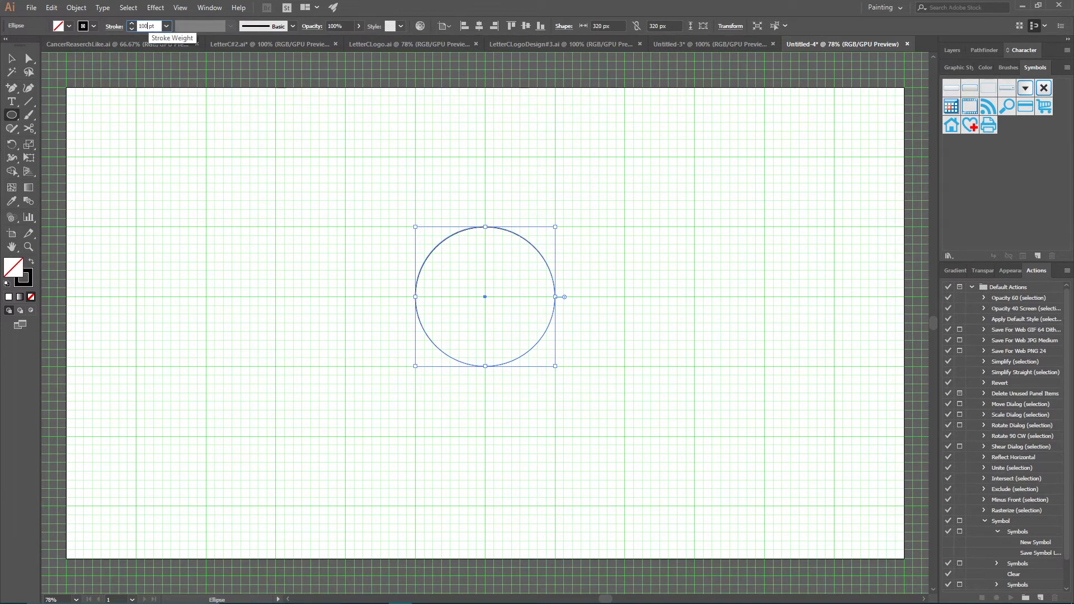
key("Return")
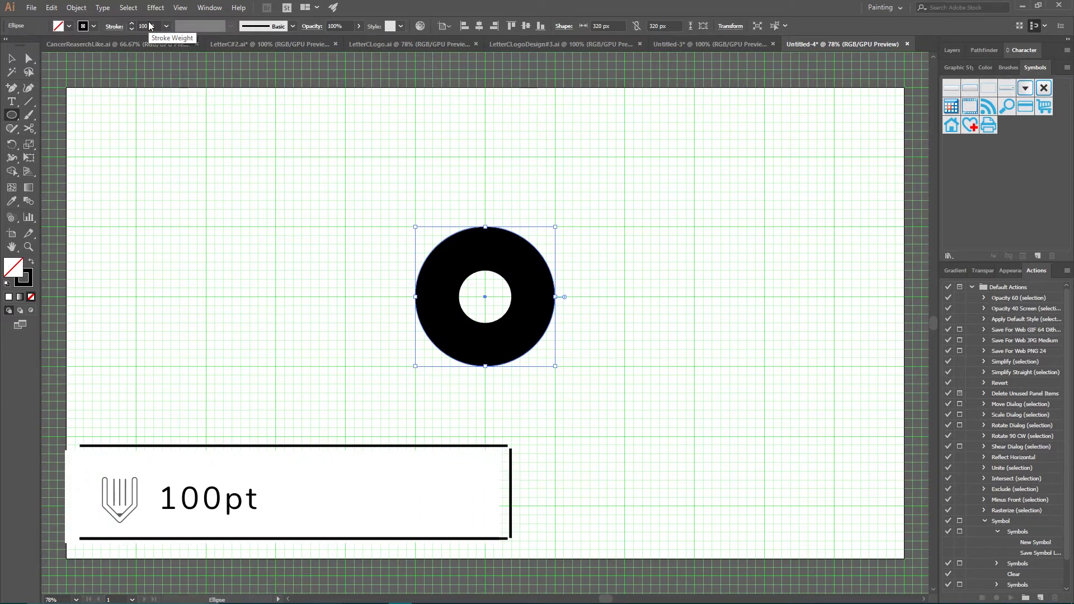
left_click(109, 29)
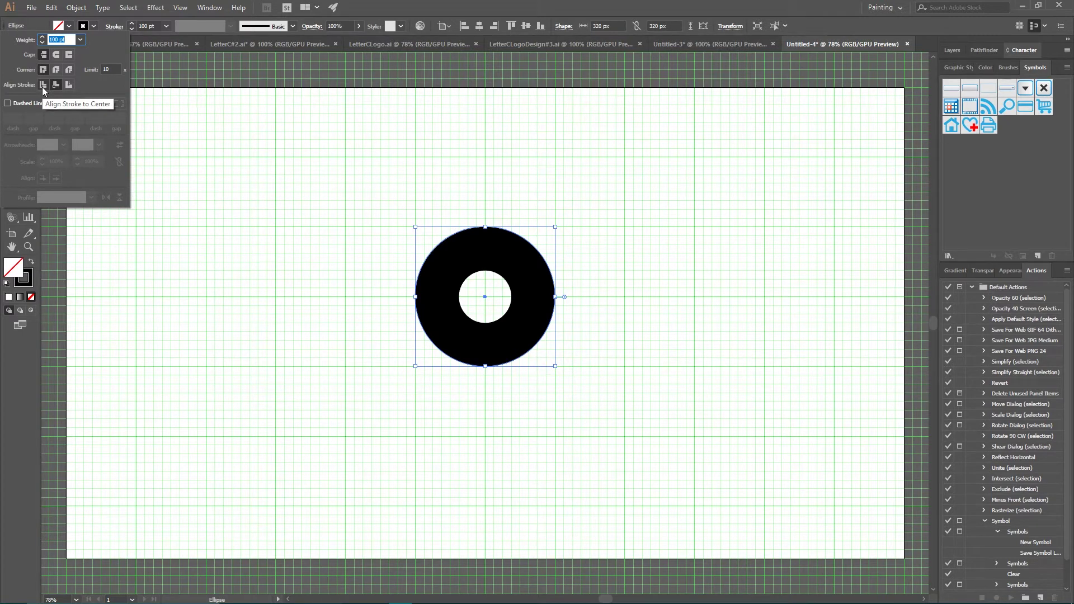
key("super+plus")
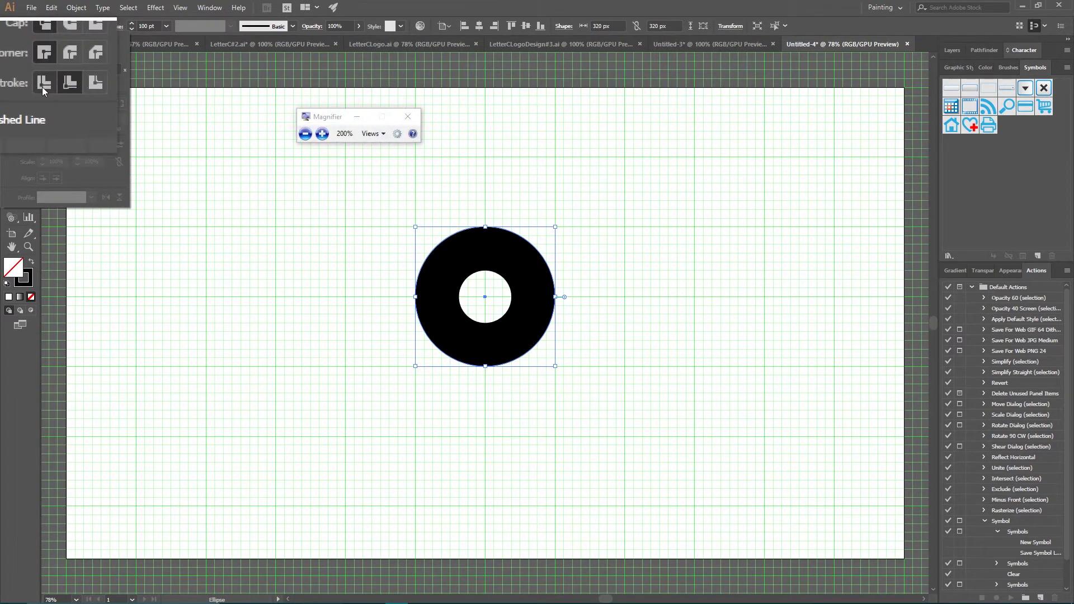
left_click(43, 85)
key("super+Escape")
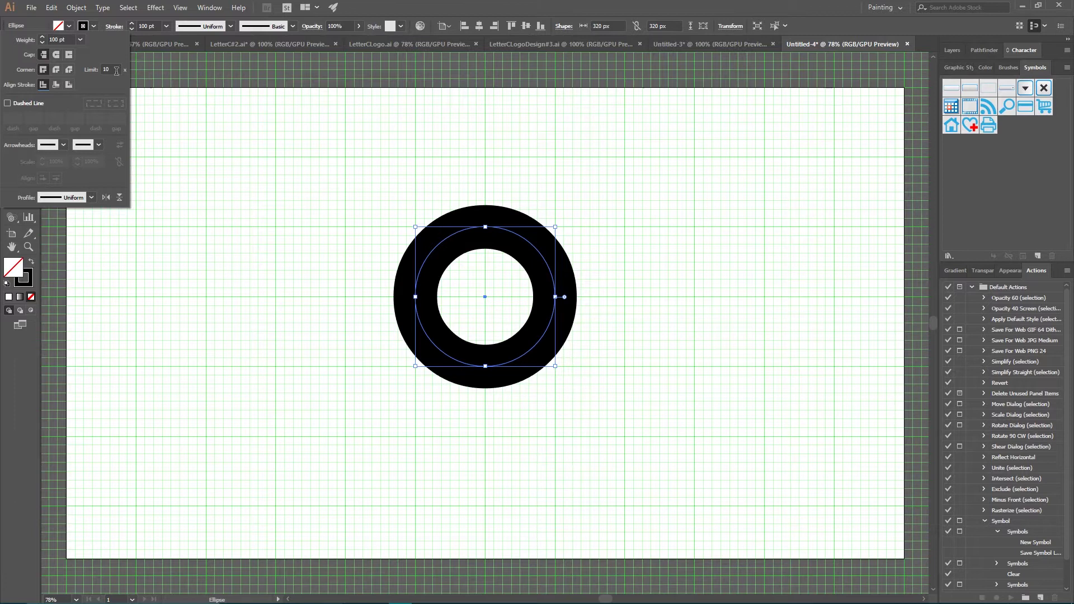
Give the ring round caps, show rulers, and place a vertical guide just right of centre.
left_click(57, 54)
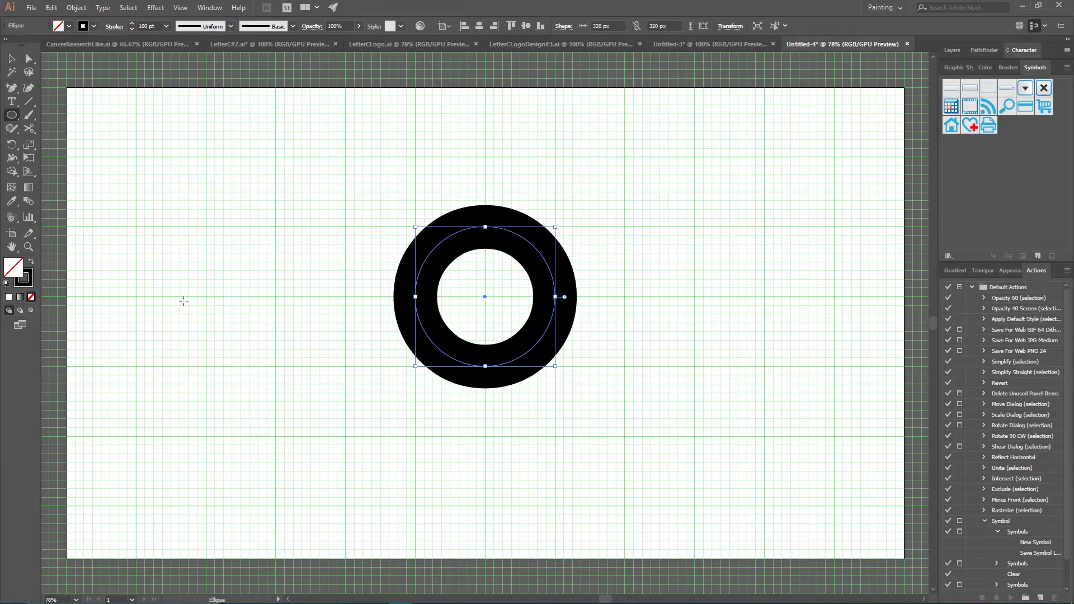
key("ctrl")
key("ctrl+r")
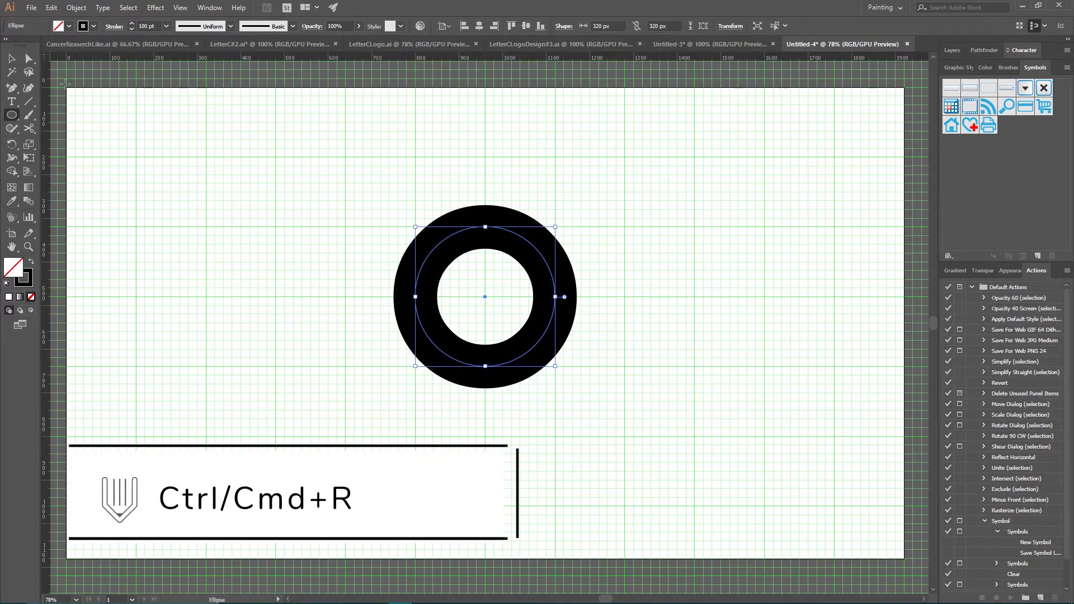
key("v")
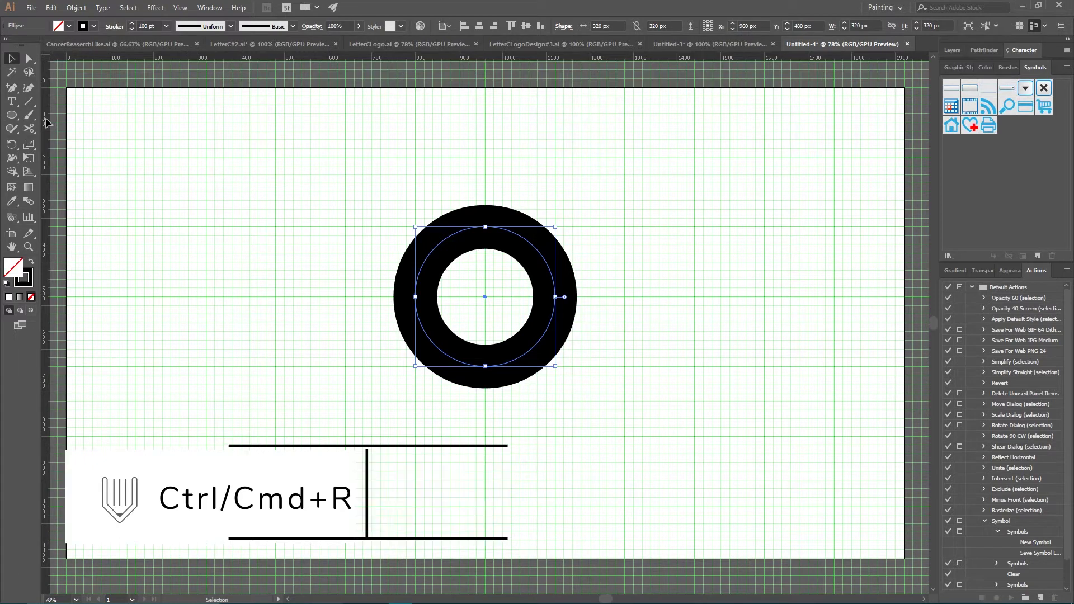
left_click_drag(46, 122, 329, 141)
left_click_drag(496, 136, 521, 132)
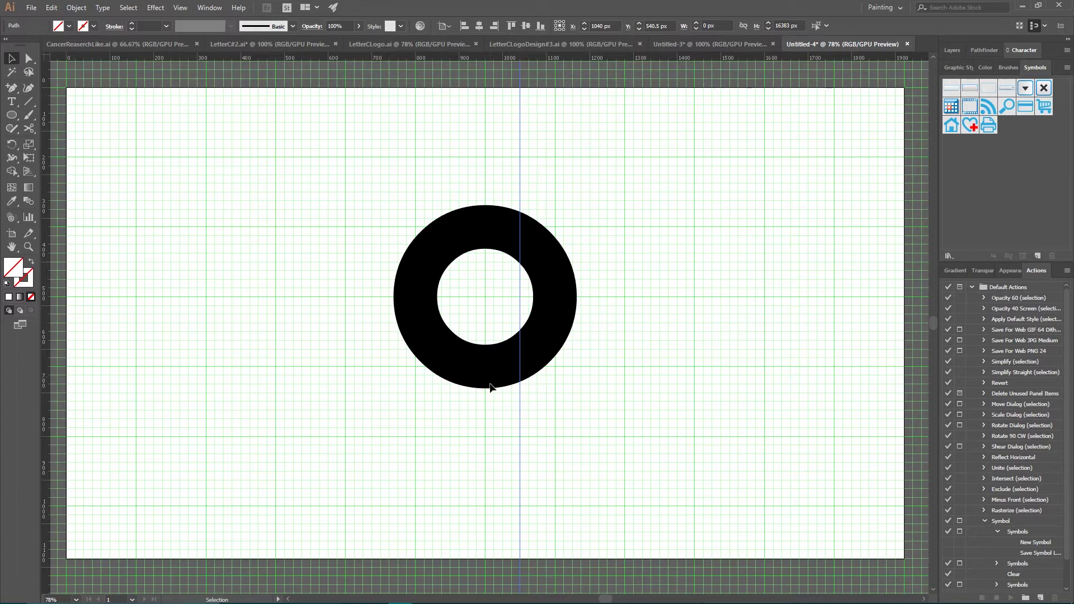
Cut the ring at the guide, delete the right arc and the guide, leaving a C, then select it.
left_click_drag(393, 190, 469, 299)
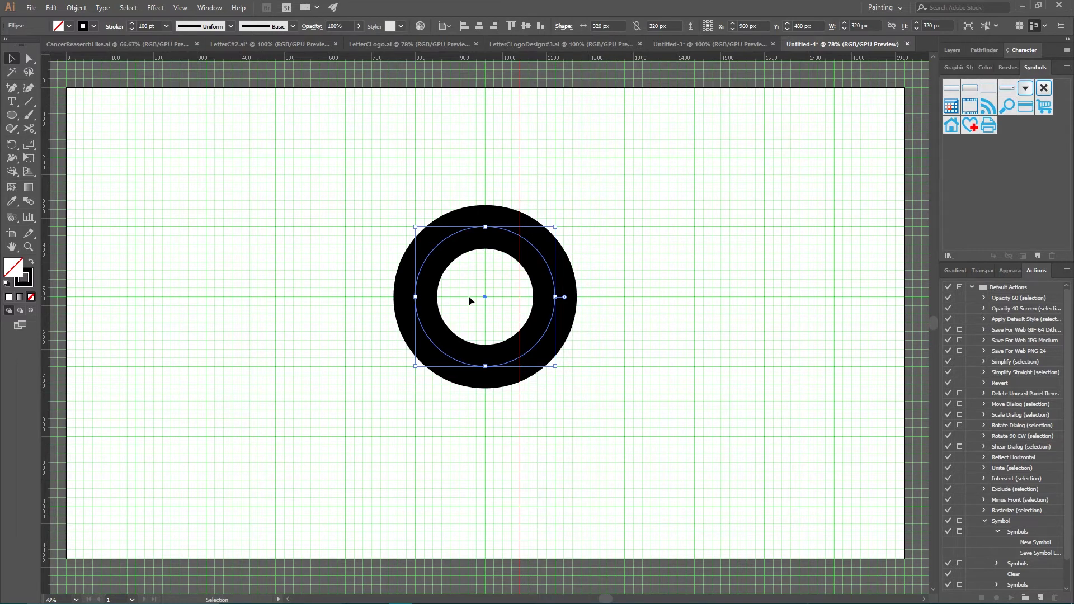
key("c")
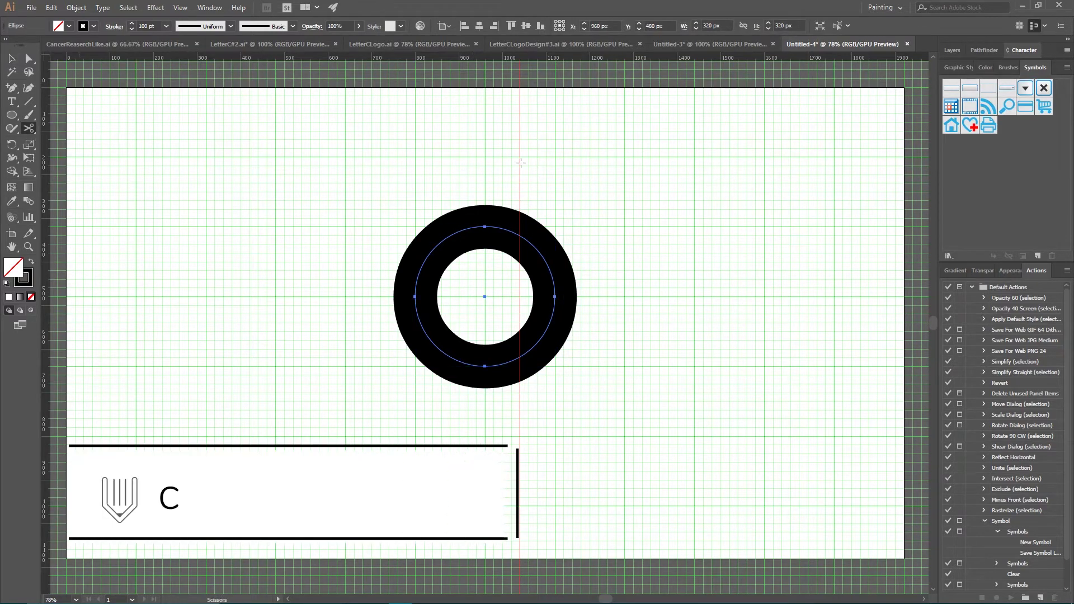
left_click(520, 236)
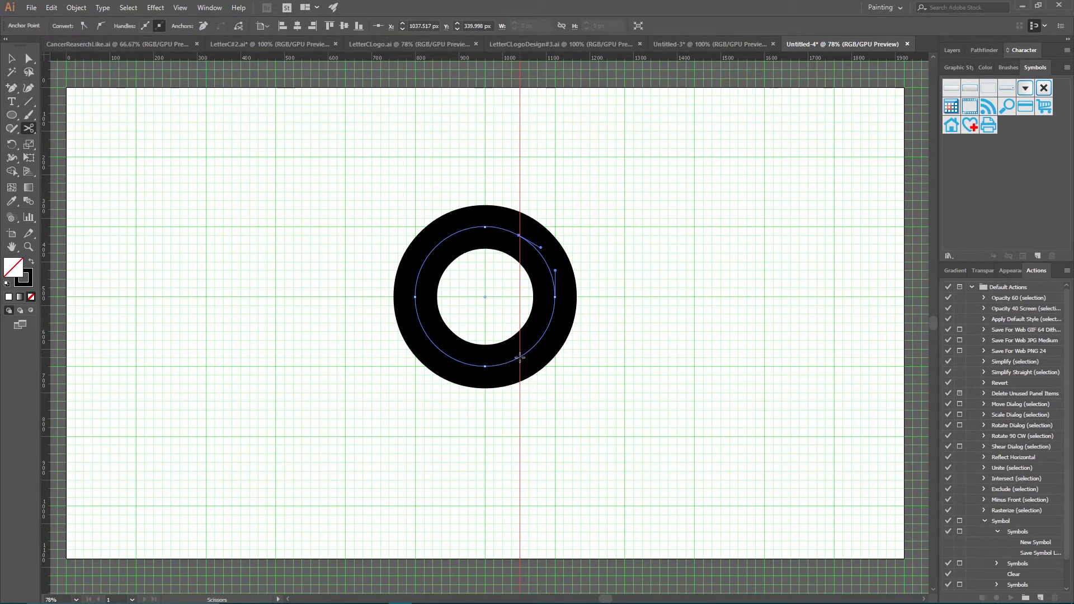
left_click(520, 357)
left_click(11, 58)
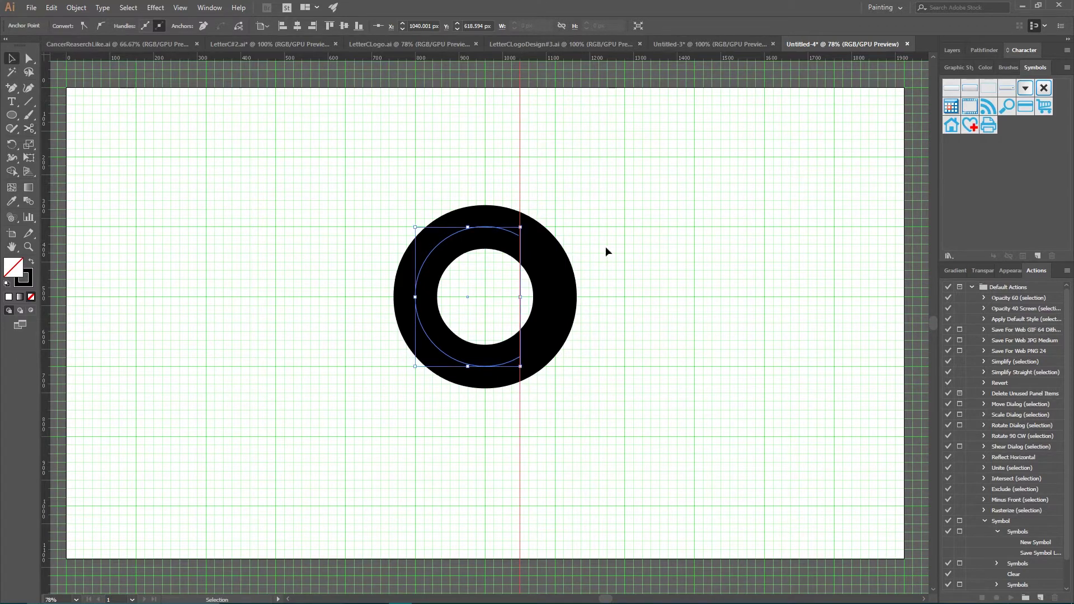
left_click(556, 307)
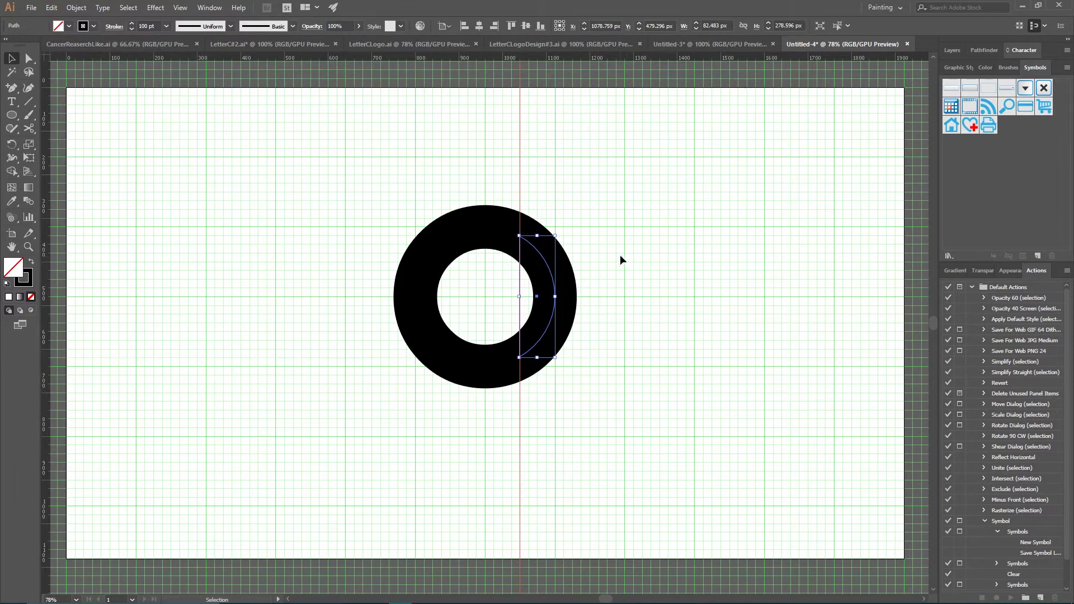
key("Delete")
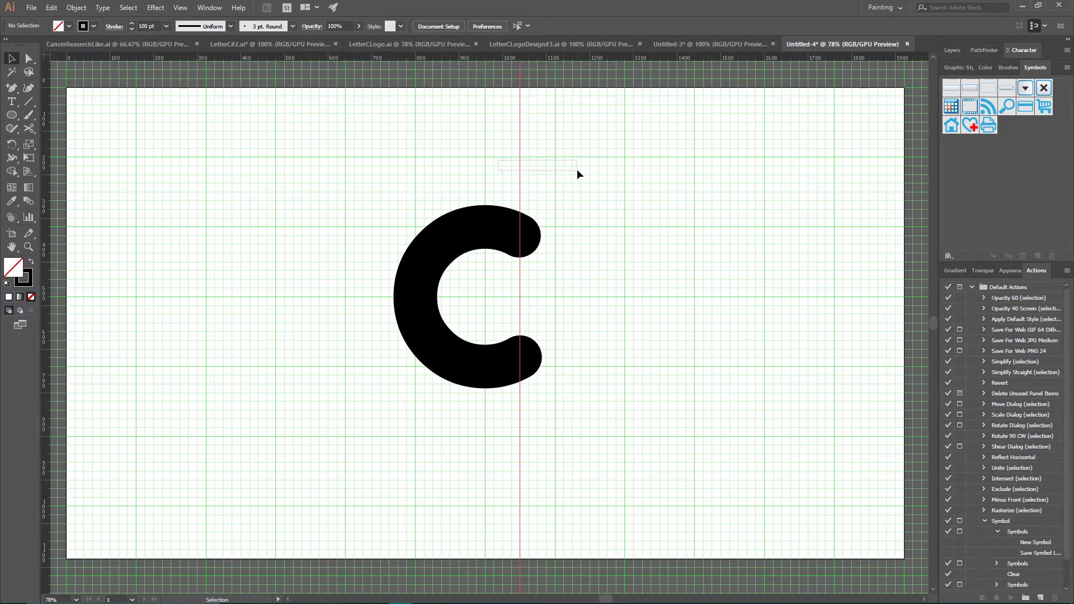
key("Delete")
left_click(461, 227)
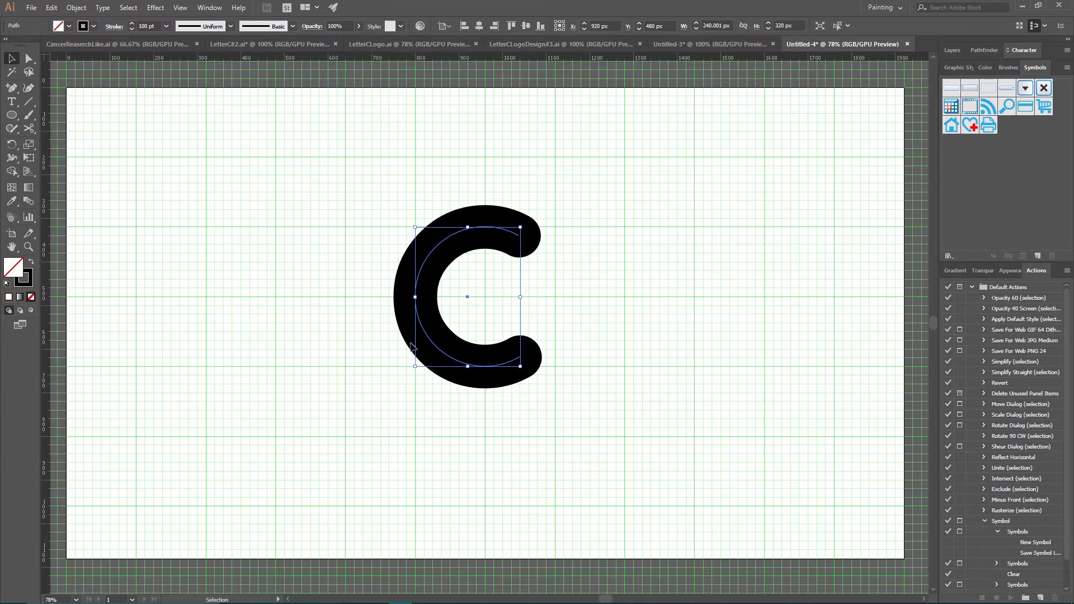
left_click(76, 8)
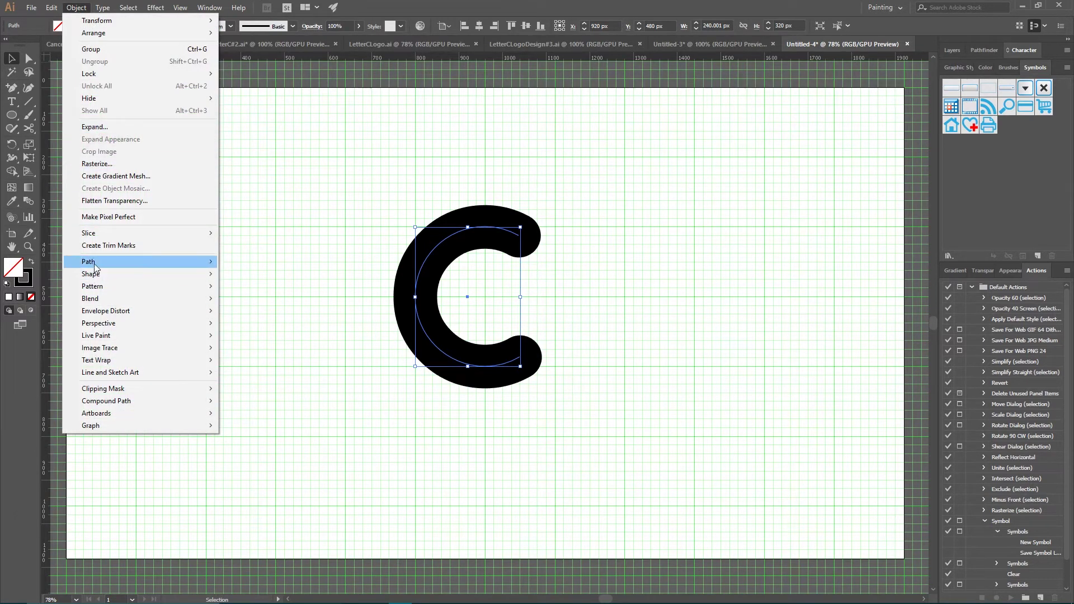
Outline the C's stroke, swap fill and stroke, shift it 50 px right, and add a vertical guide.
mouse_move(92, 262)
left_click(266, 291)
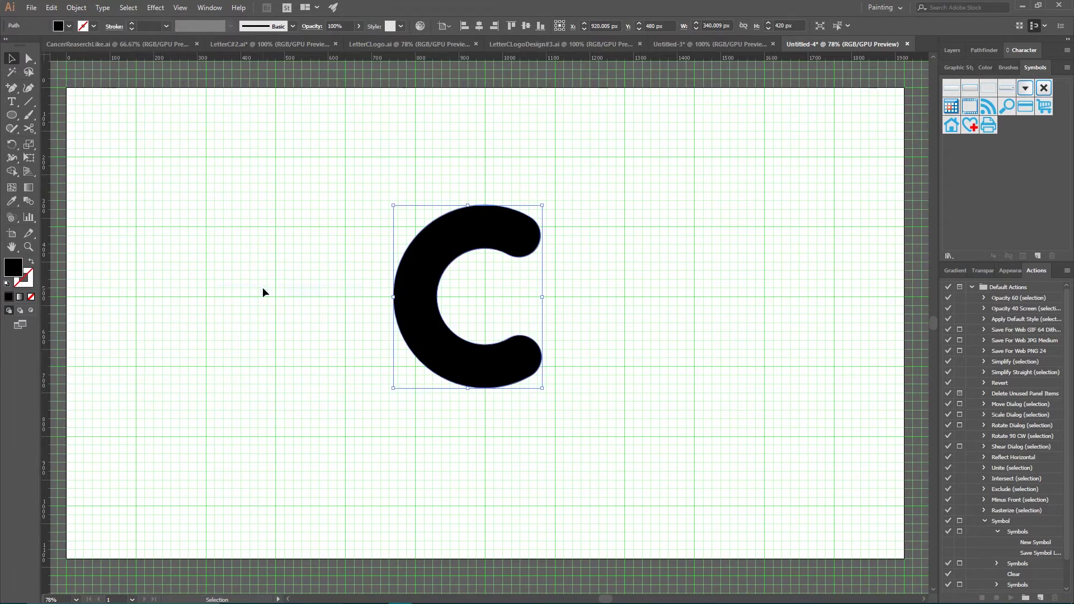
left_click(30, 261)
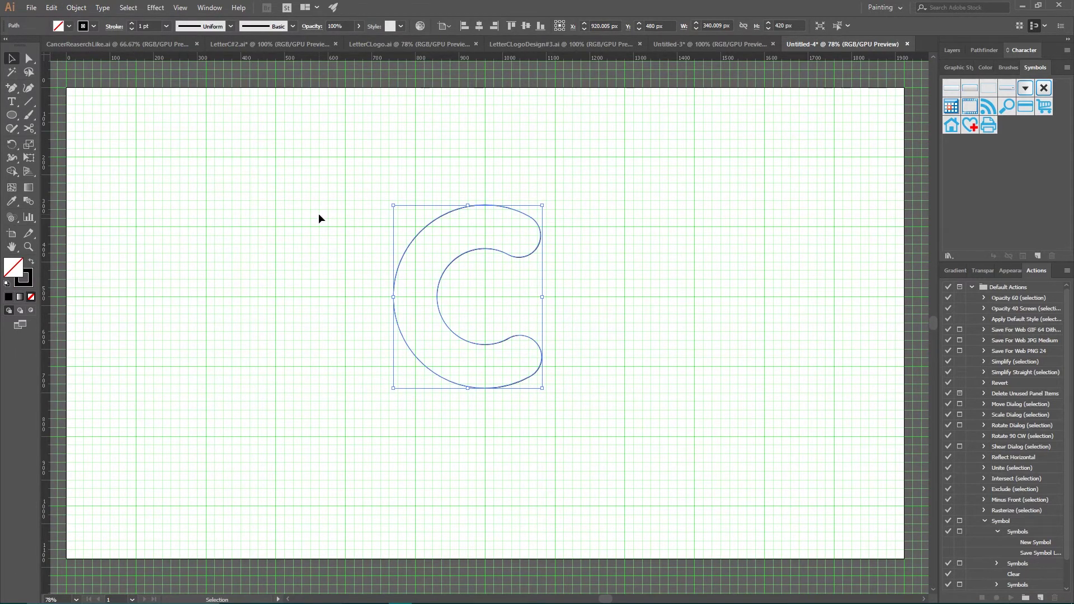
key("shift+Right")
key("shift+Right")
key("shift+Right")
key("shift+Right")
key("shift+Right")
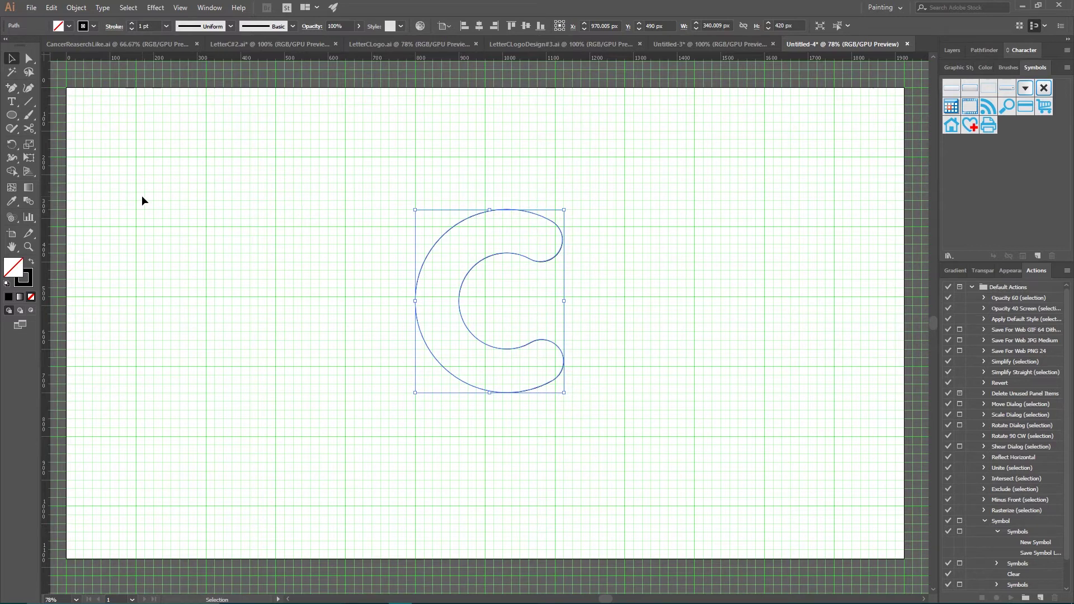
left_click_drag(41, 208, 510, 179)
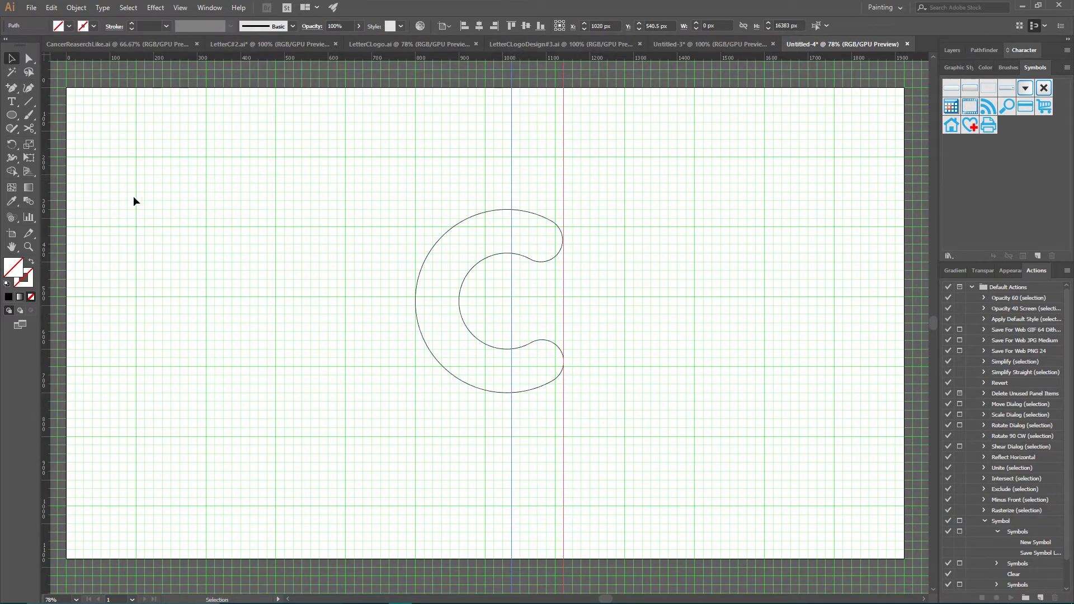
Place a third vertical guide at X 880 px across the C.
left_click_drag(45, 184, 451, 173)
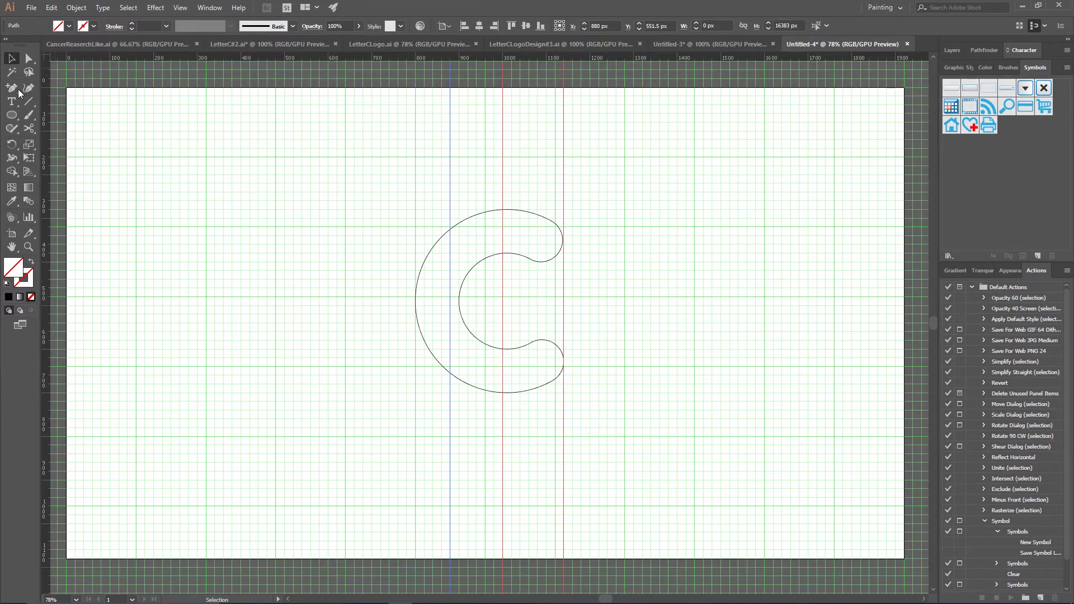
Create a 20 px circle with a black fill, then choose a red for its fill.
left_click(12, 115)
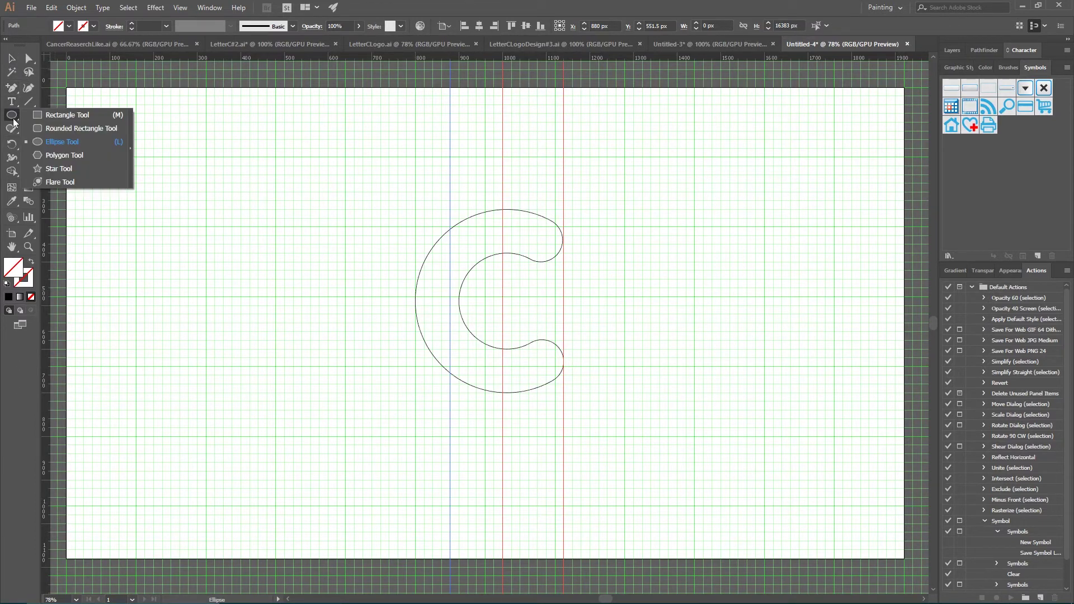
left_click(54, 142)
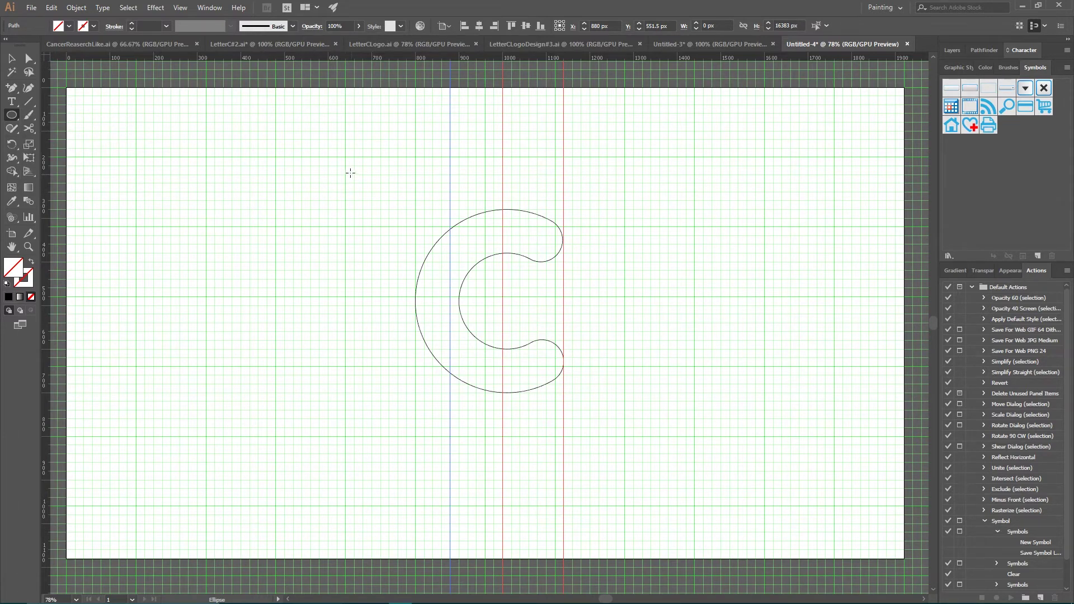
left_click_drag(350, 178, 349, 179)
key("ctrl+equal")
key("ctrl+equal")
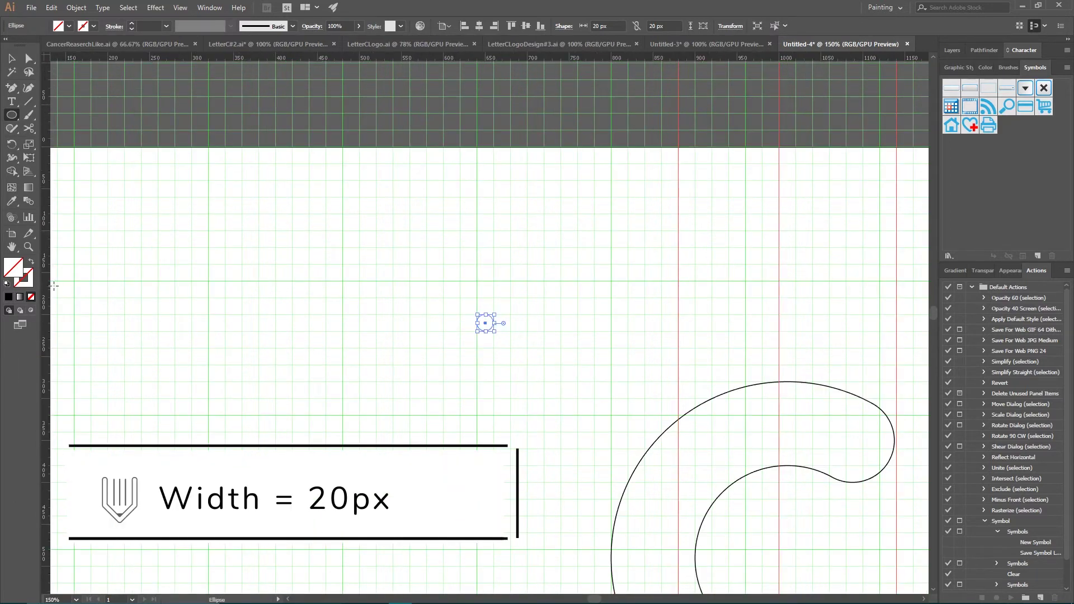
left_click(8, 297)
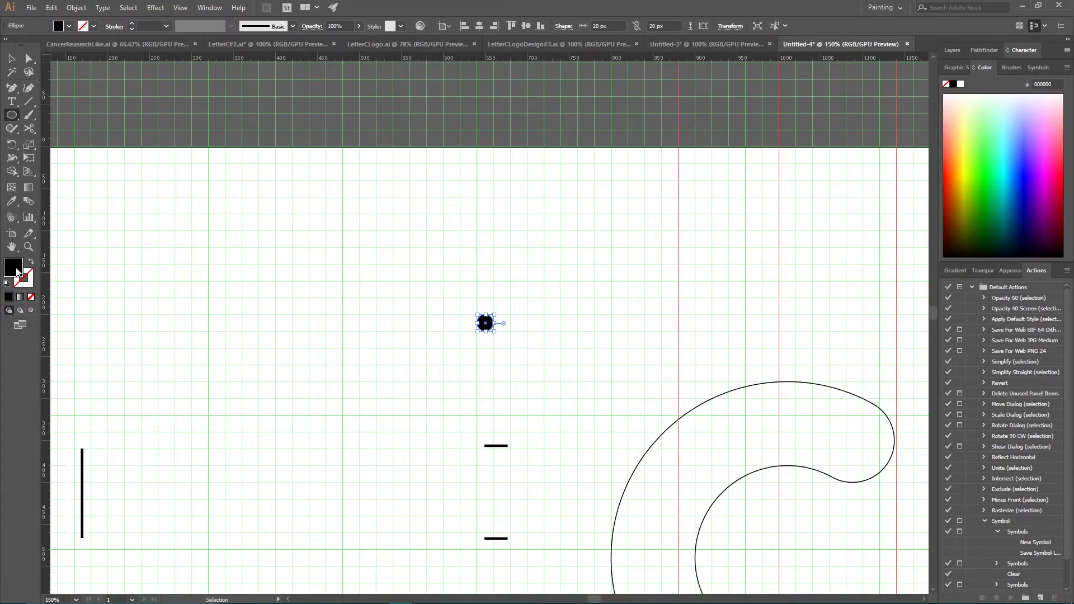
double_click(18, 272)
left_click(765, 150)
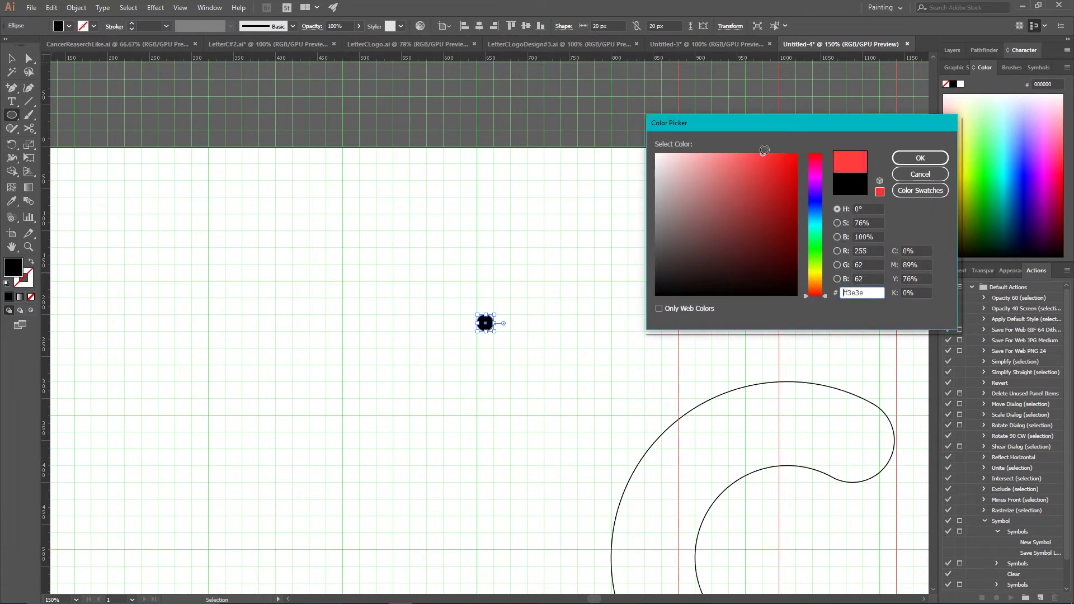
left_click_drag(764, 150, 766, 149)
Confirm the red fill and move the 20 px circle up to X 690, Y 110 px.
left_click(902, 158)
left_click(11, 59)
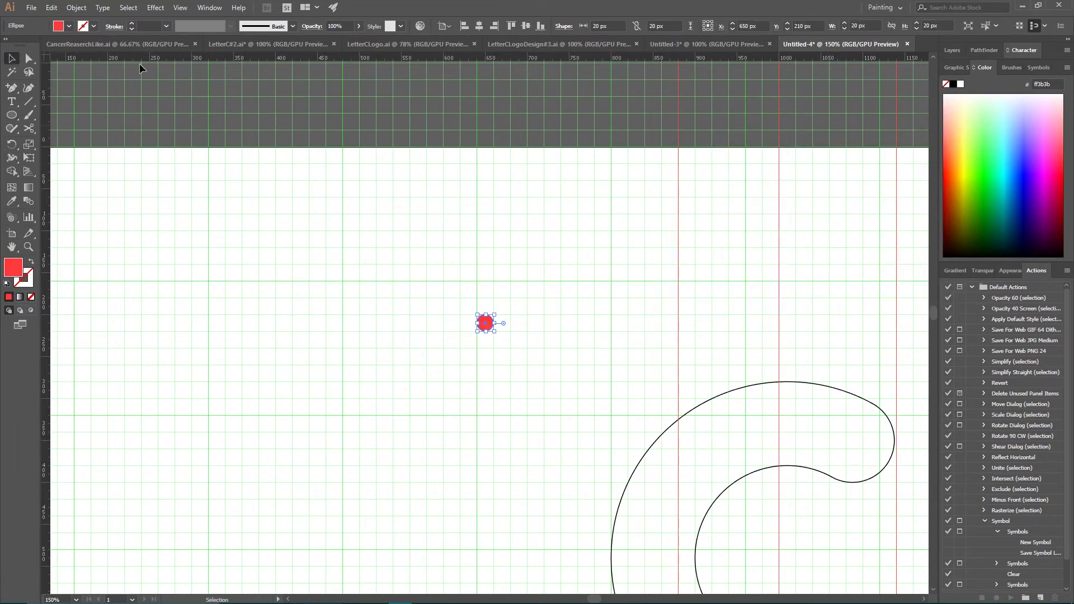
left_click(612, 25)
left_click(530, 256)
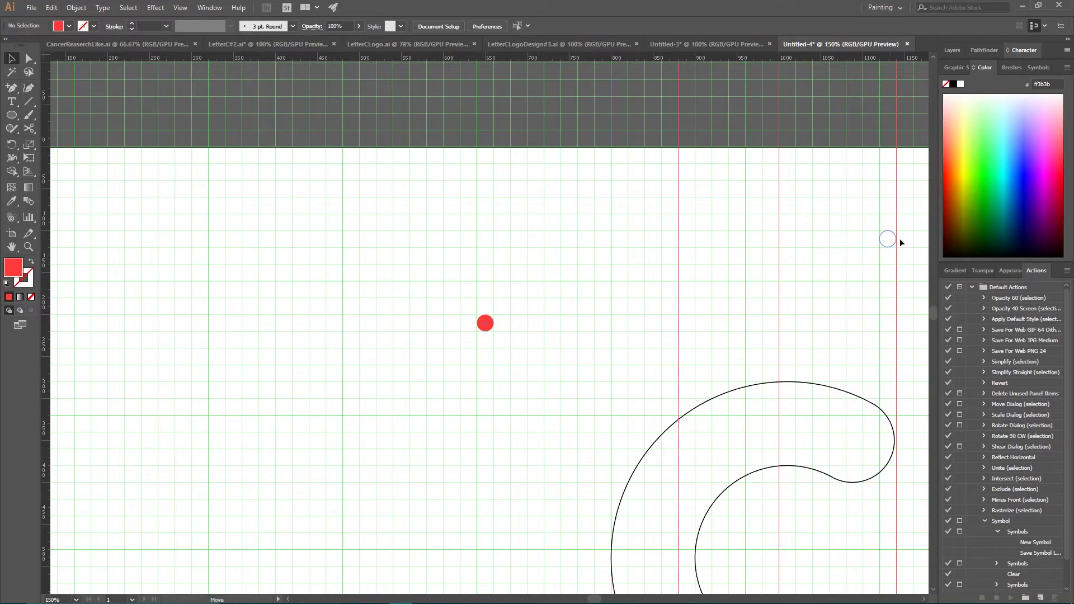
left_click(1037, 69)
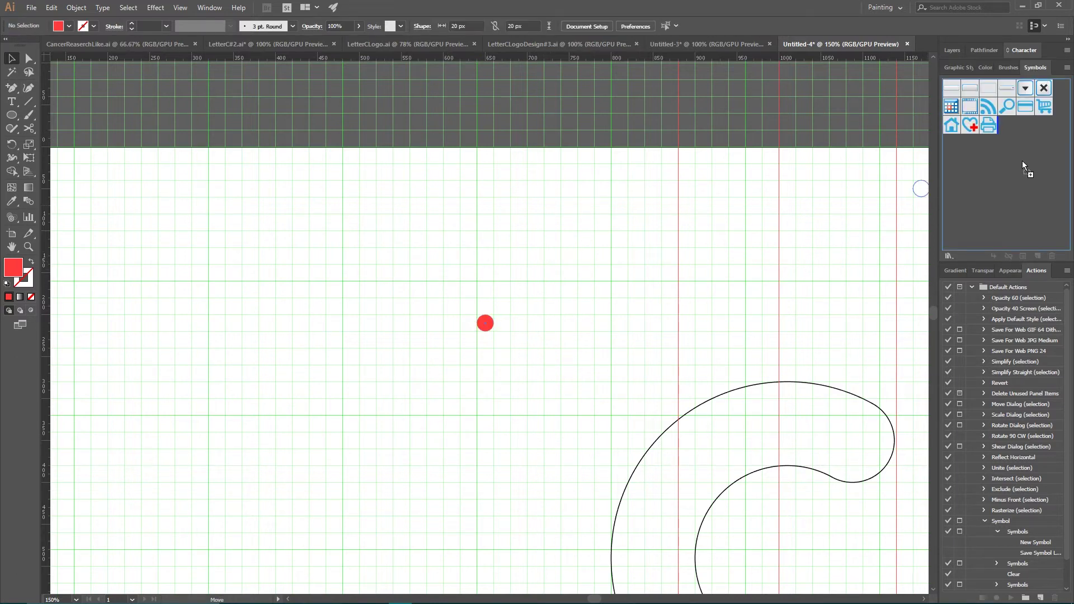
left_click_drag(1023, 160, 527, 254)
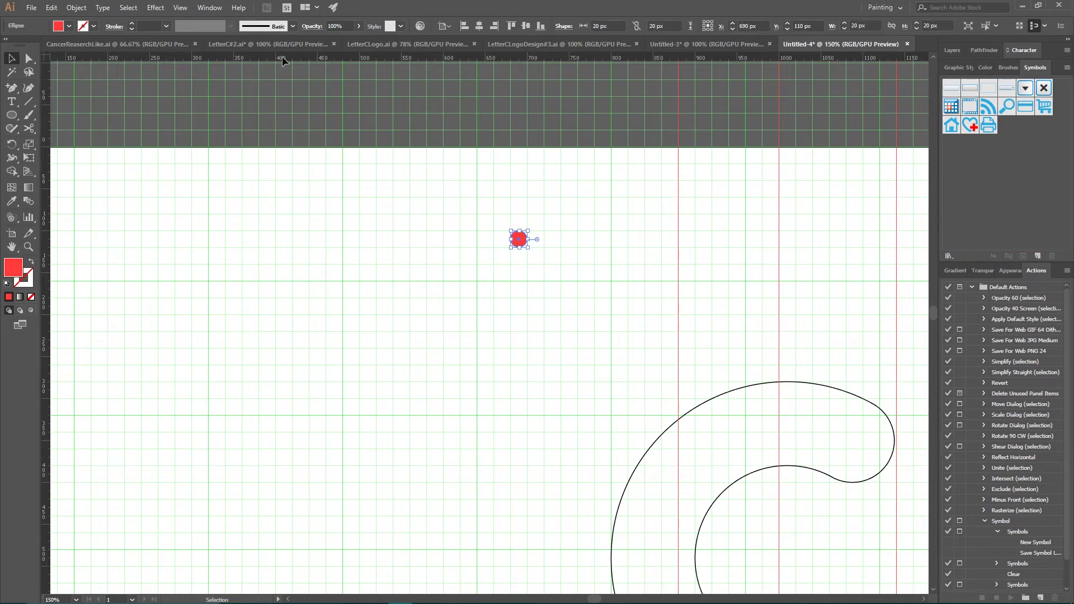
Drag the red circle into the Symbols panel to start a new symbol.
left_click(213, 8)
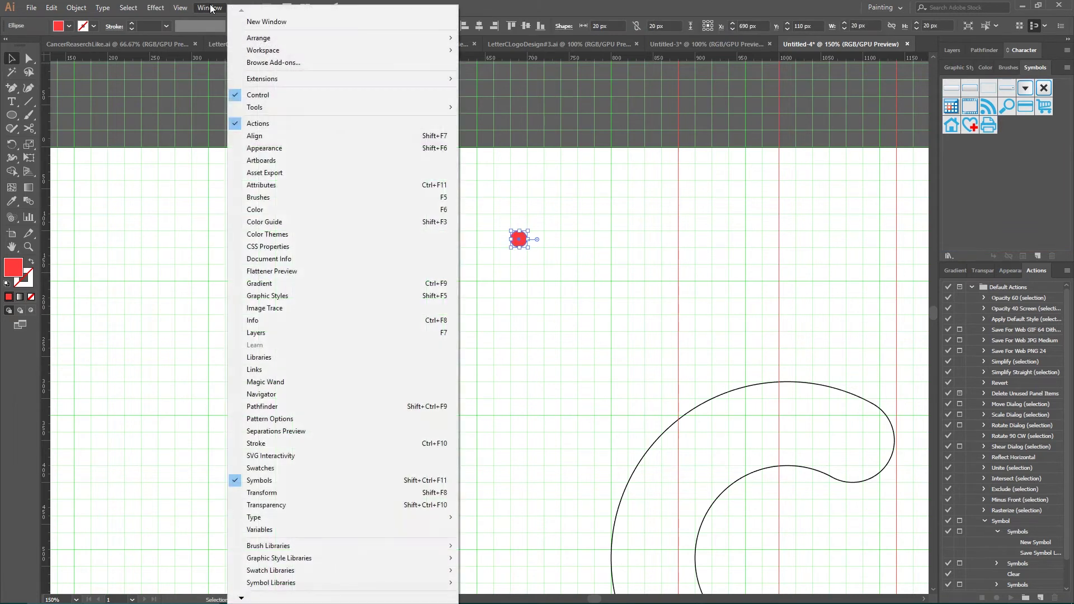
left_click(579, 308)
left_click_drag(519, 239, 978, 210)
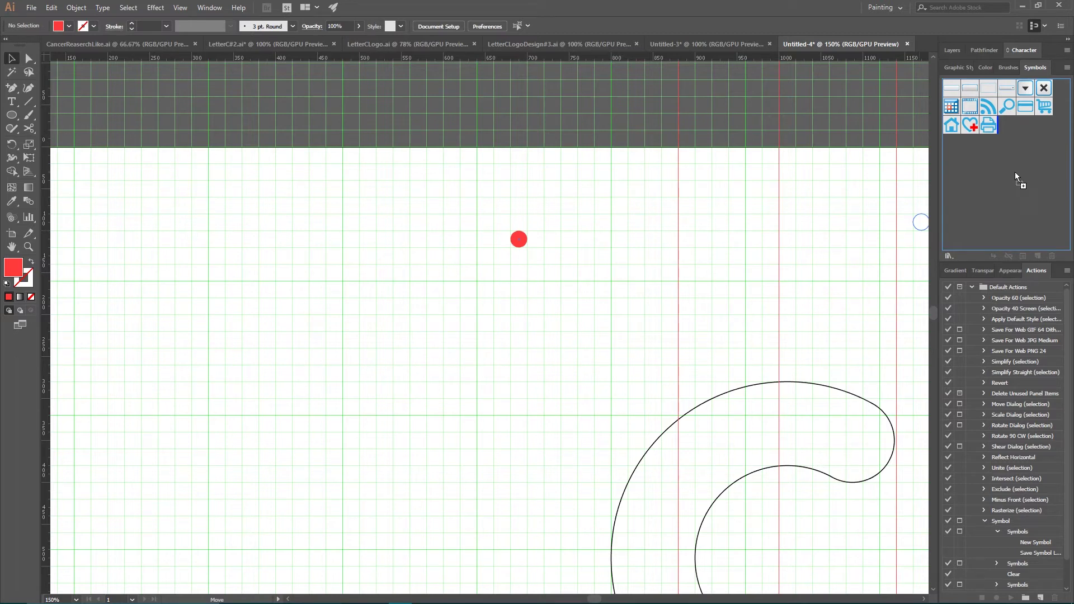
left_click_drag(1015, 172, 1015, 172)
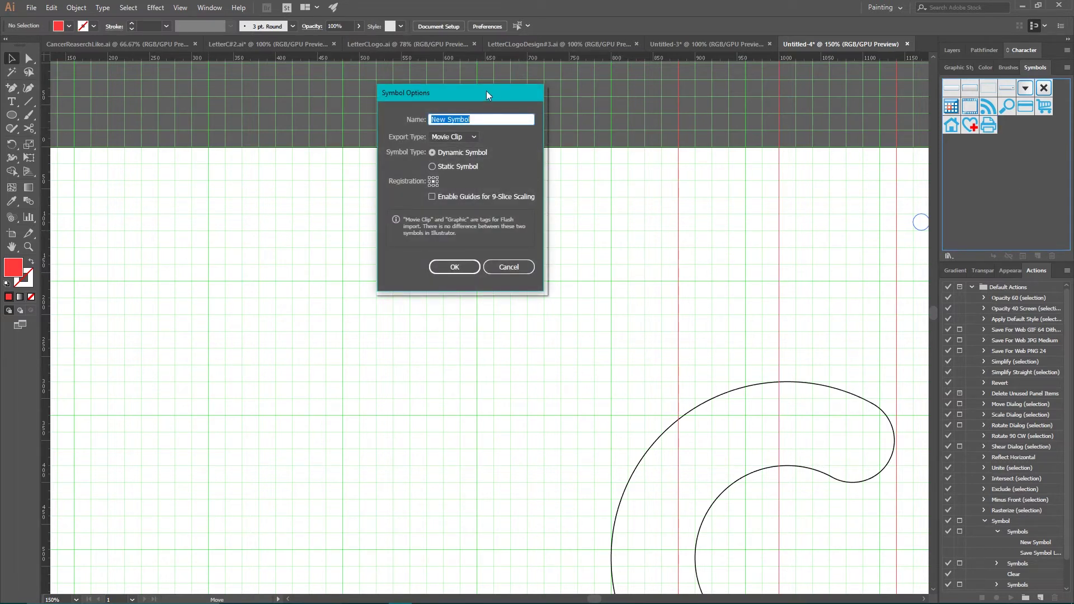
In Symbol Options, keep Export Type Movie Clip with Dynamic Symbol and confirm.
left_click_drag(486, 91, 476, 125)
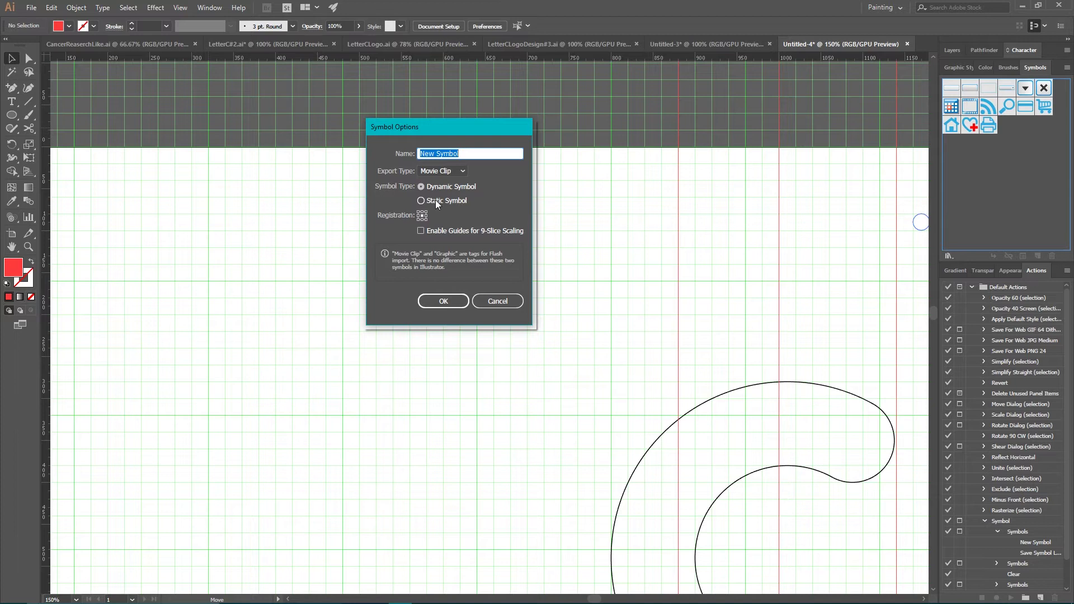
left_click(435, 172)
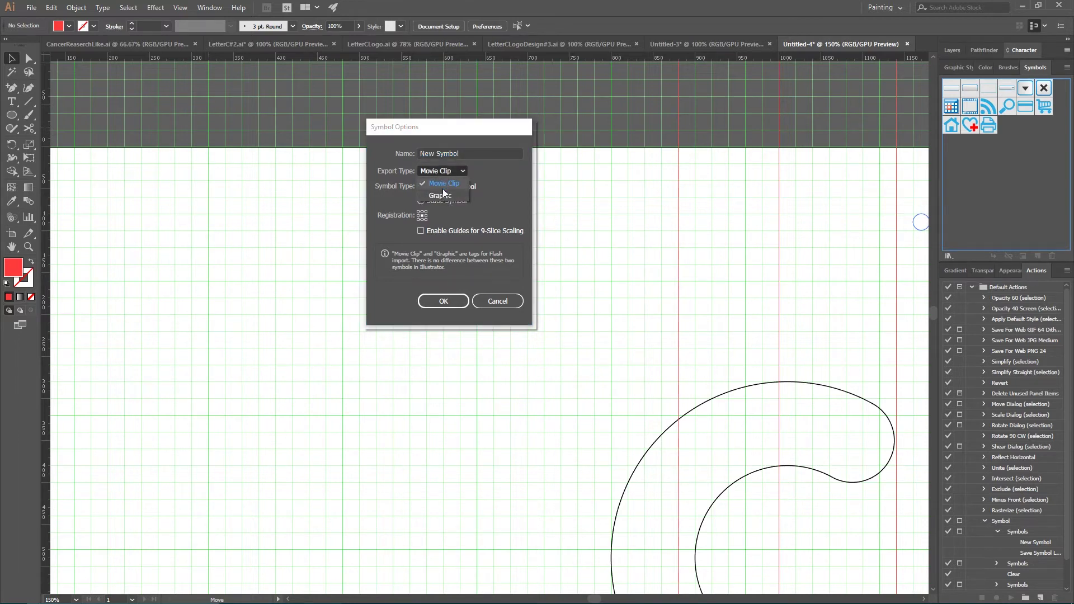
left_click(475, 166)
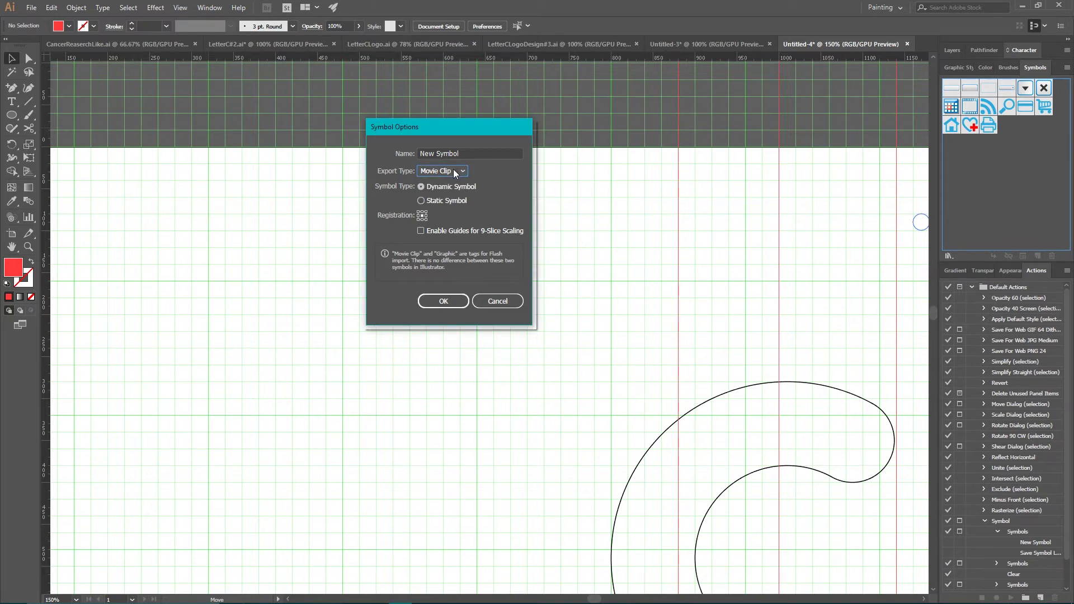
left_click(454, 172)
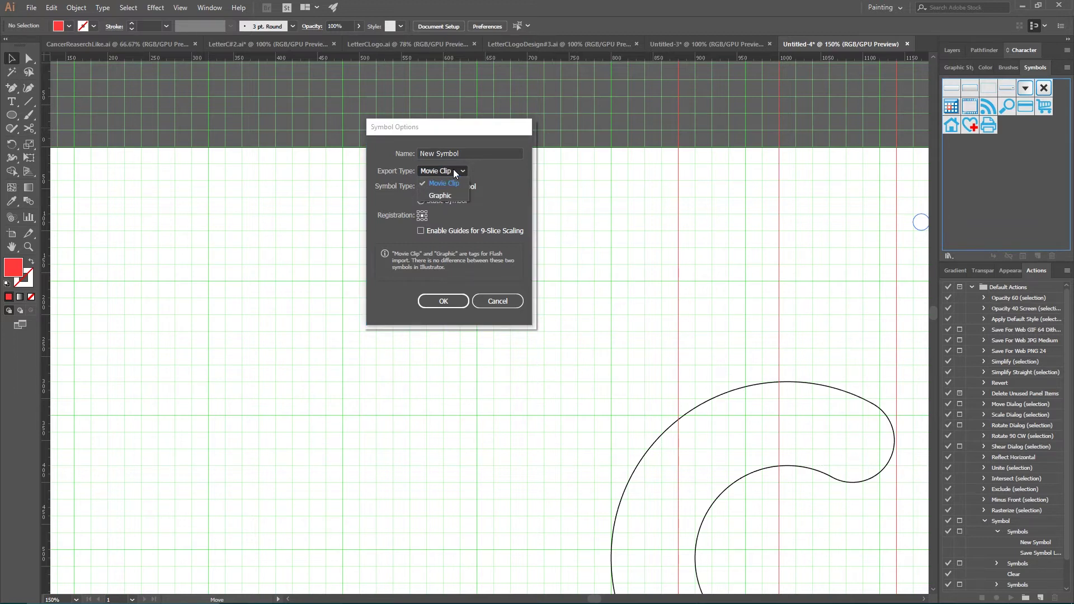
left_click(476, 167)
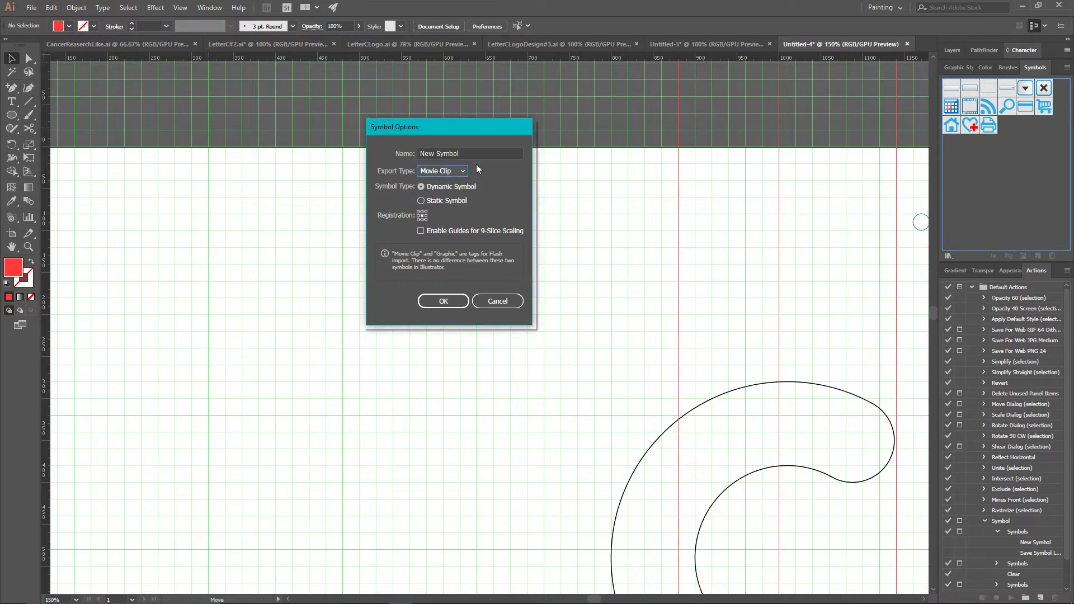
left_click(449, 172)
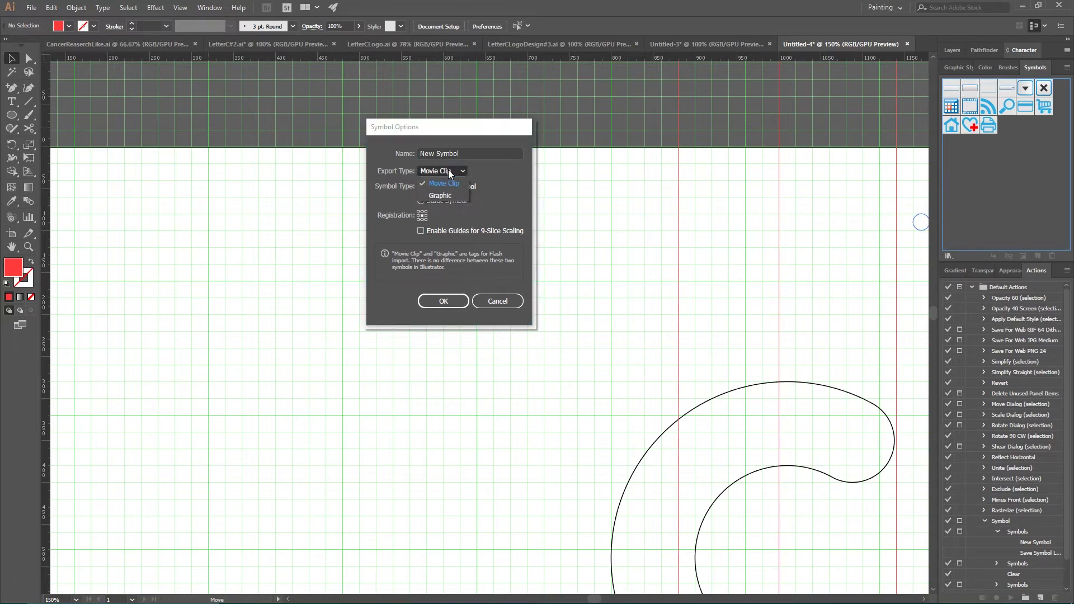
left_click(450, 180)
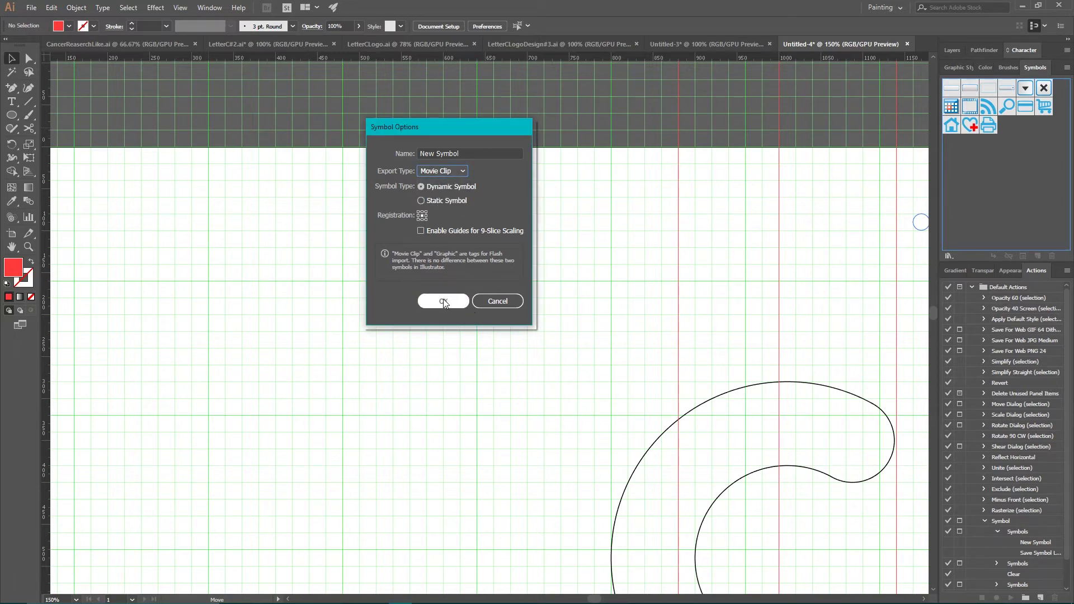
left_click(441, 301)
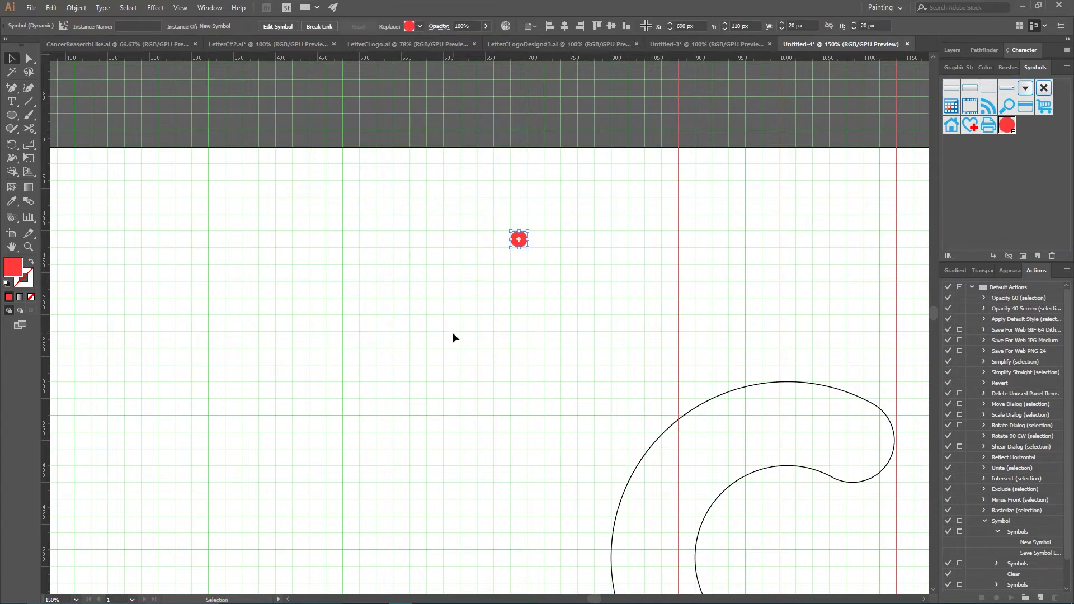
Delete the red symbol instance, zoom out, and set the C outline to Draw Inside mode.
key("Delete")
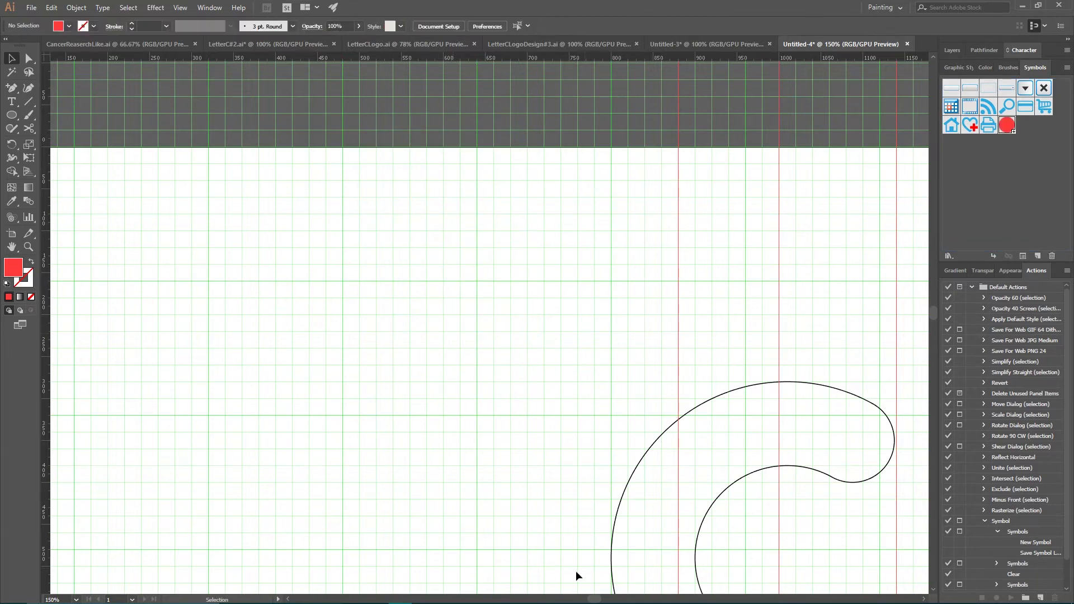
left_click_drag(594, 599, 607, 600)
scroll(609, 452, "down", 6)
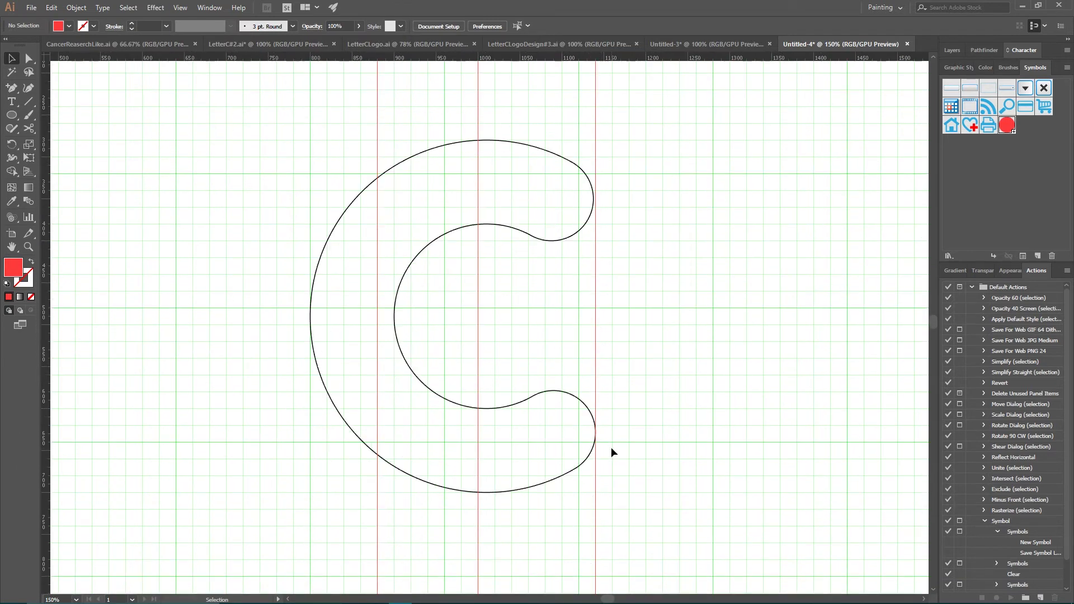
key("ctrl+minus")
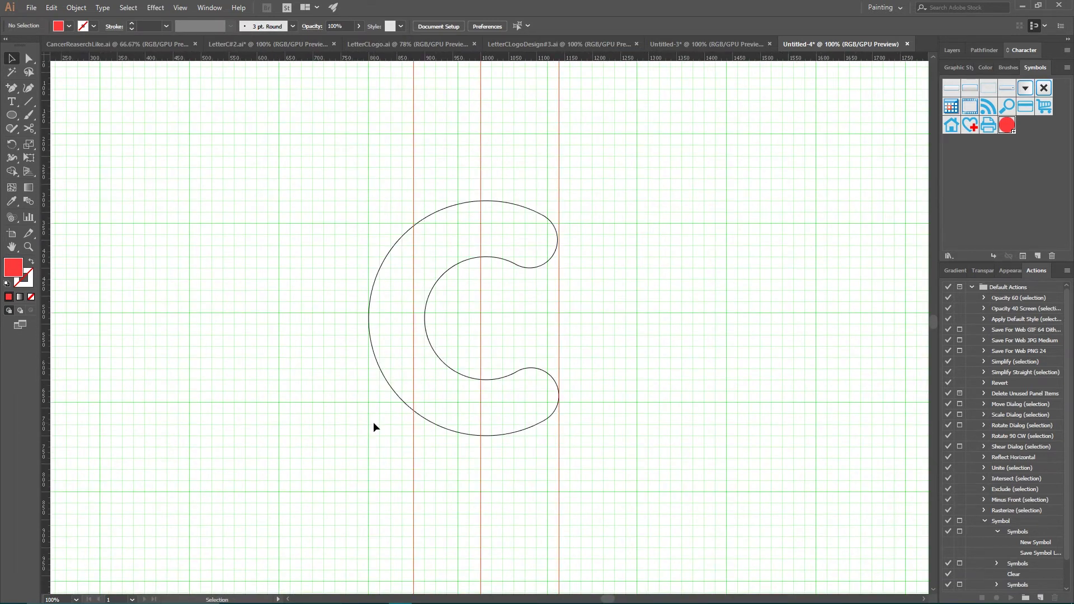
left_click(368, 316)
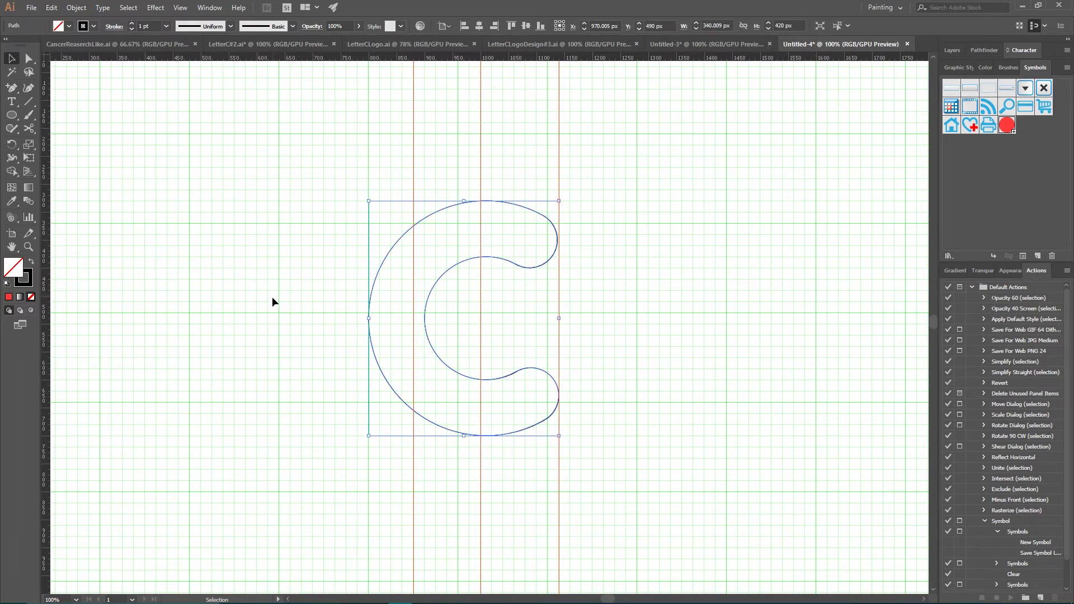
key("shift")
key("shift+d")
key("shift+d")
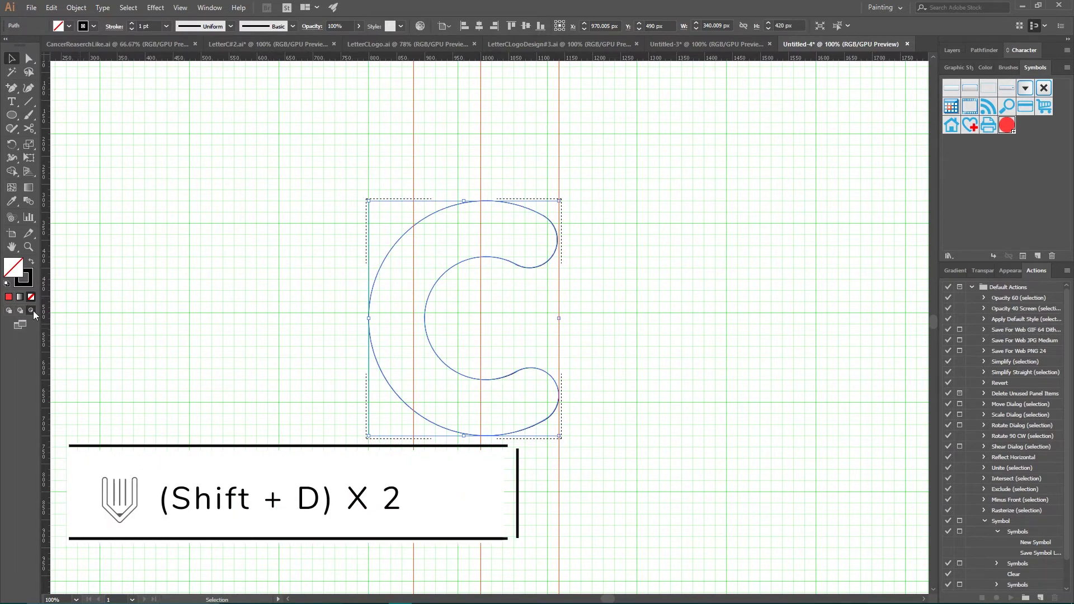
key("super+plus")
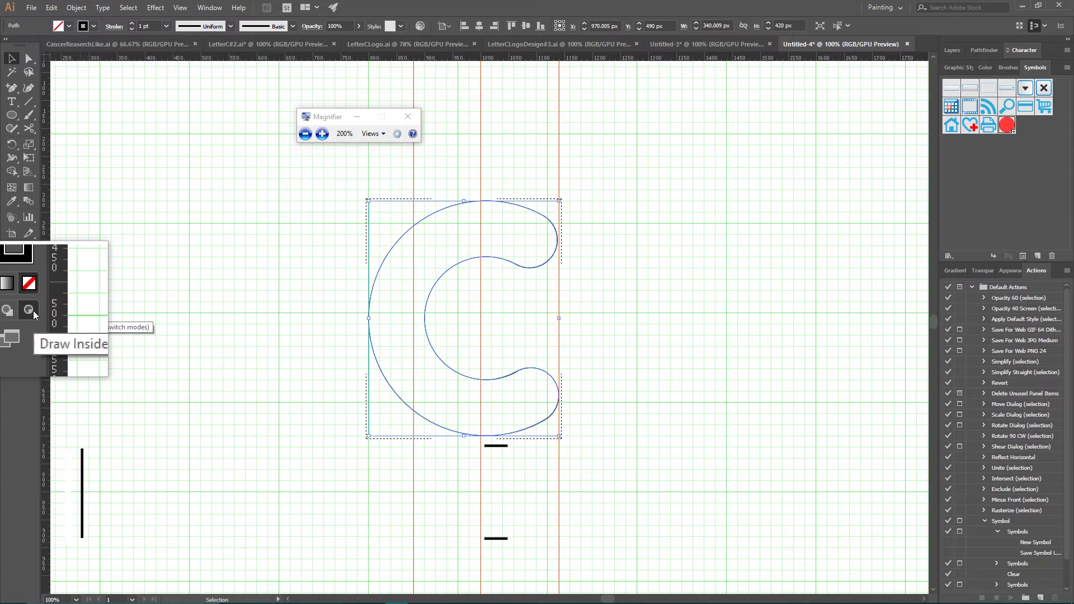
key("super+Escape")
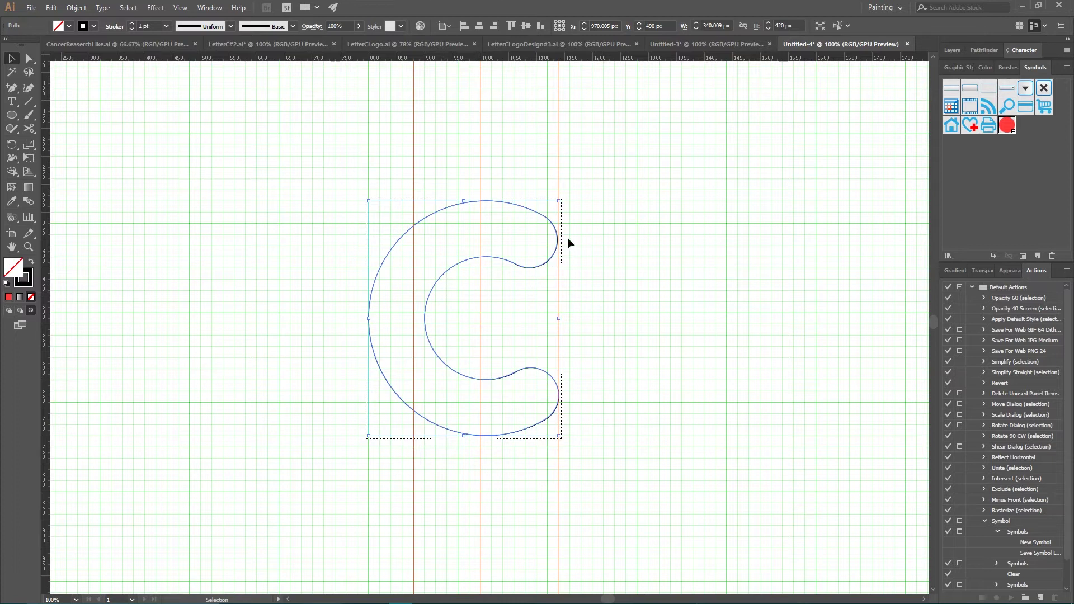
Draw a small black test circle over the C's top-left curve, then delete it.
left_click(11, 115)
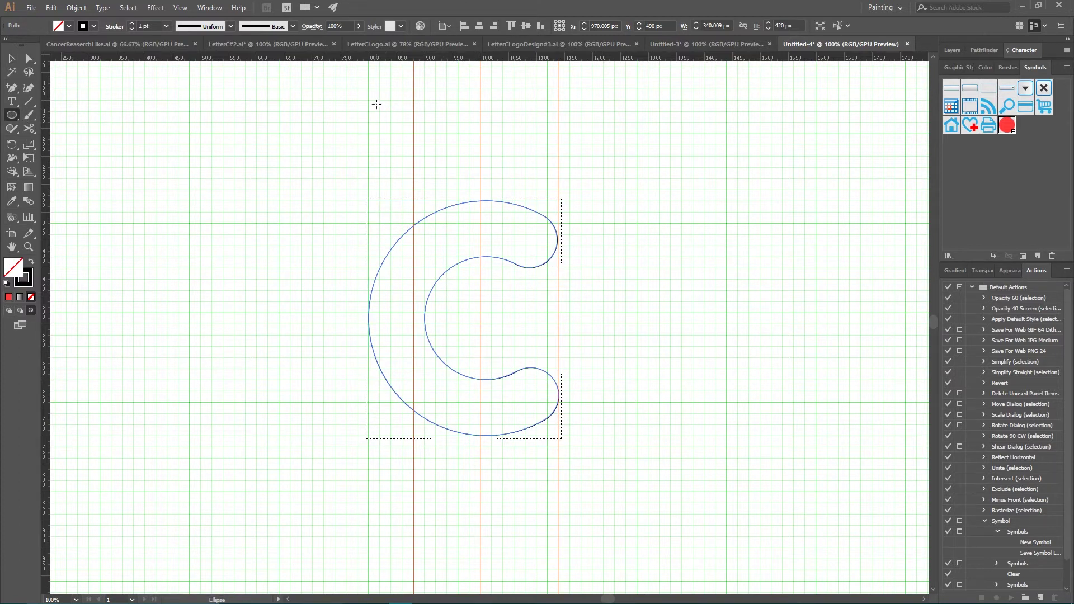
left_click_drag(380, 100, 414, 133)
left_click(12, 59)
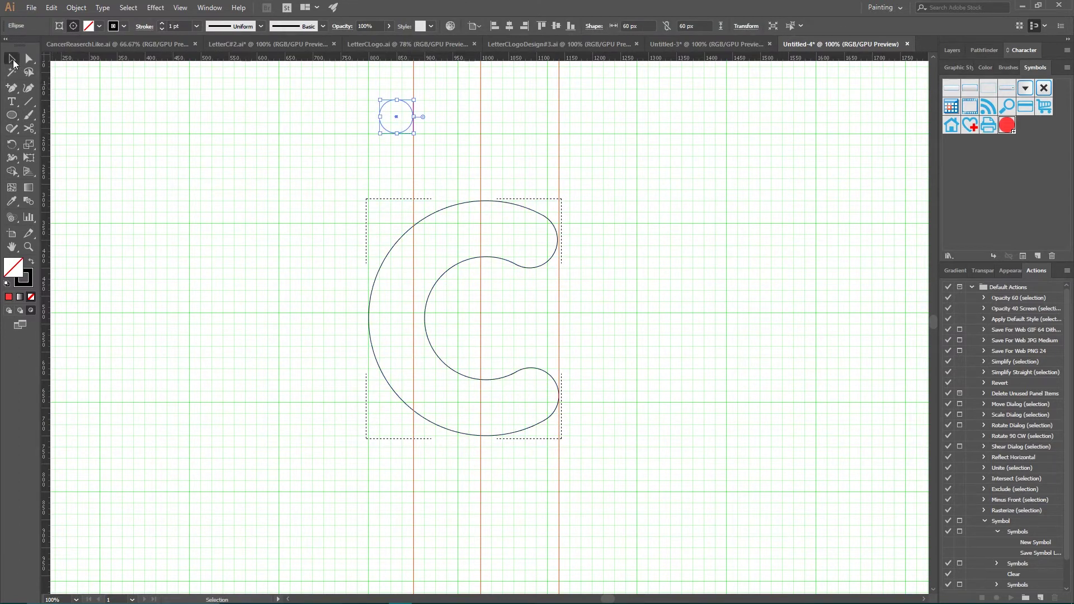
left_click(30, 261)
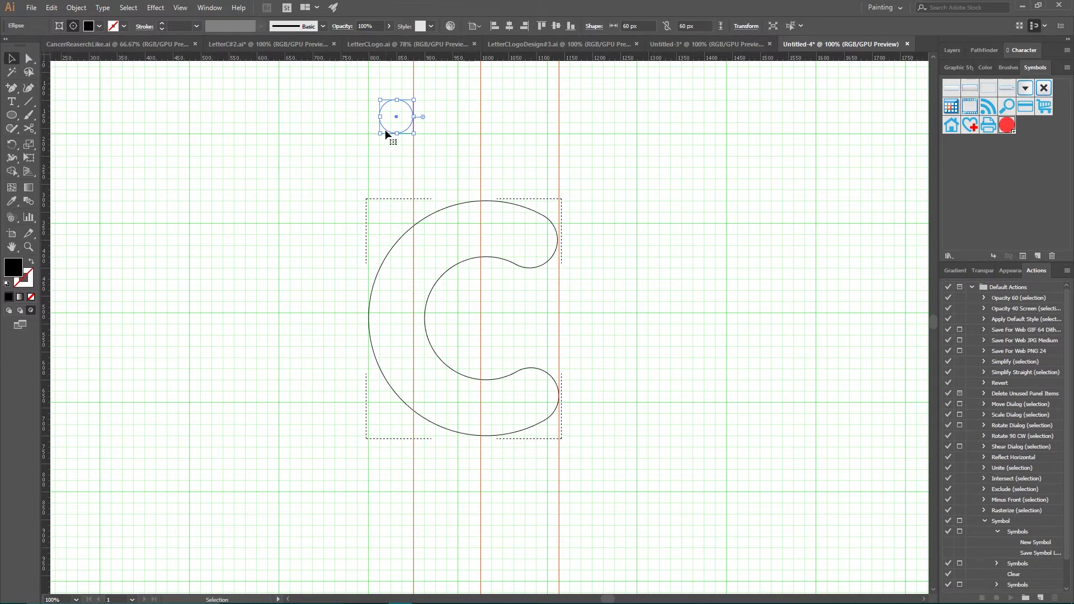
mouse_move(387, 129)
left_mouse_down()
mouse_move(375, 124)
mouse_move(388, 111)
mouse_move(390, 197)
mouse_move(434, 234)
left_mouse_up()
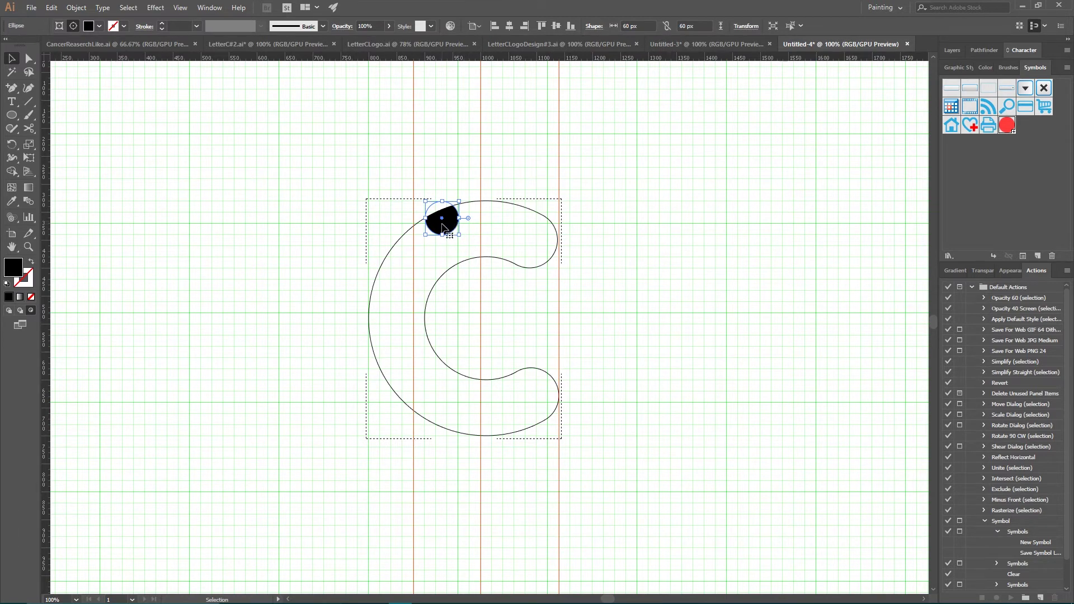
key("Delete")
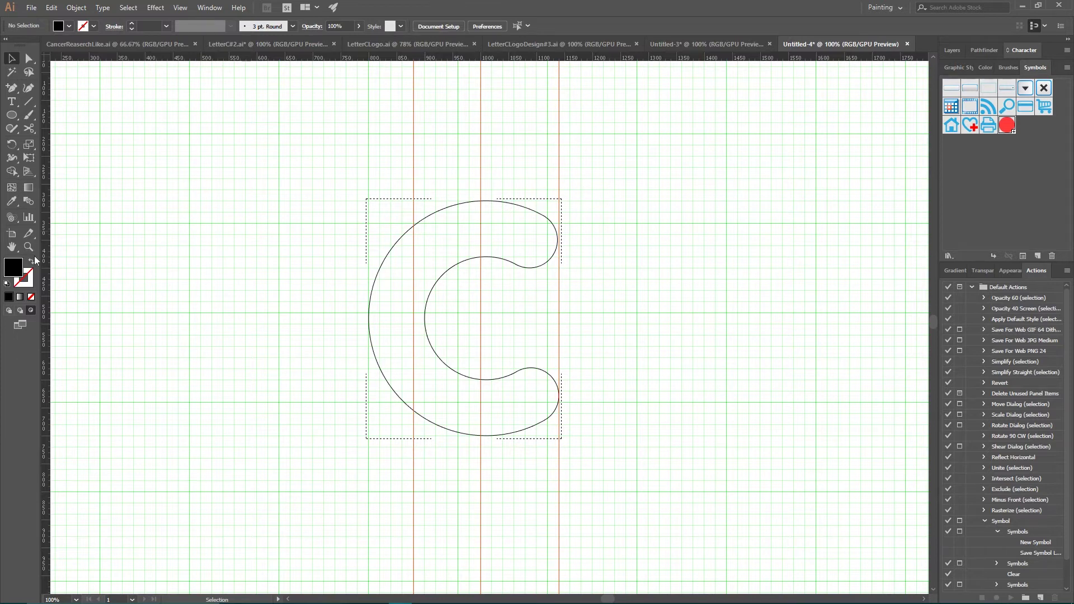
Tear off the Symbolism tools as a vertical floating panel positioned beside the C.
left_click_drag(15, 222, 39, 219)
left_click(14, 218)
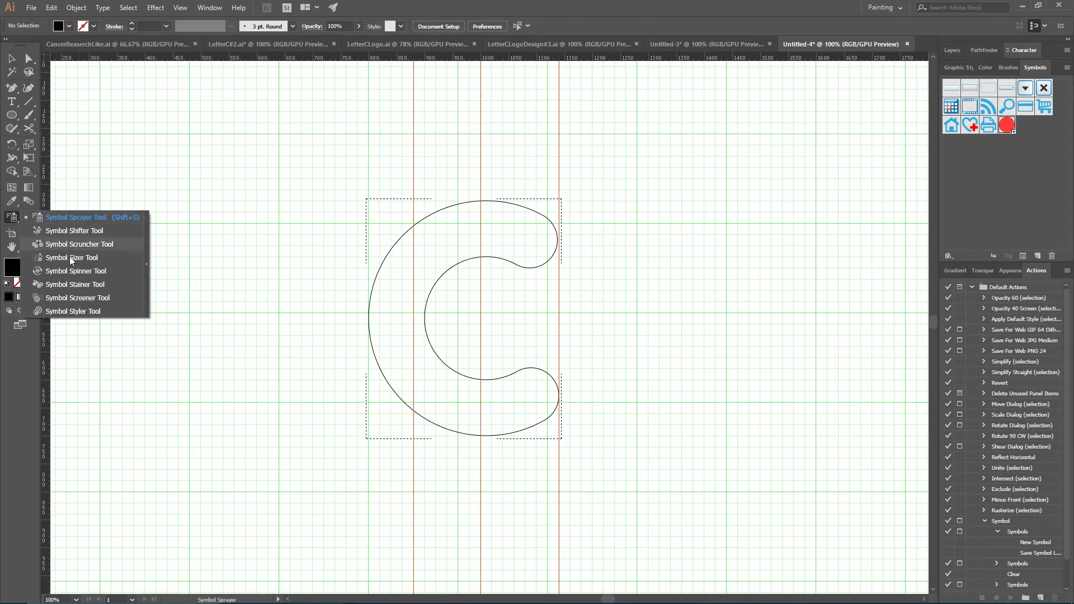
left_click(147, 270)
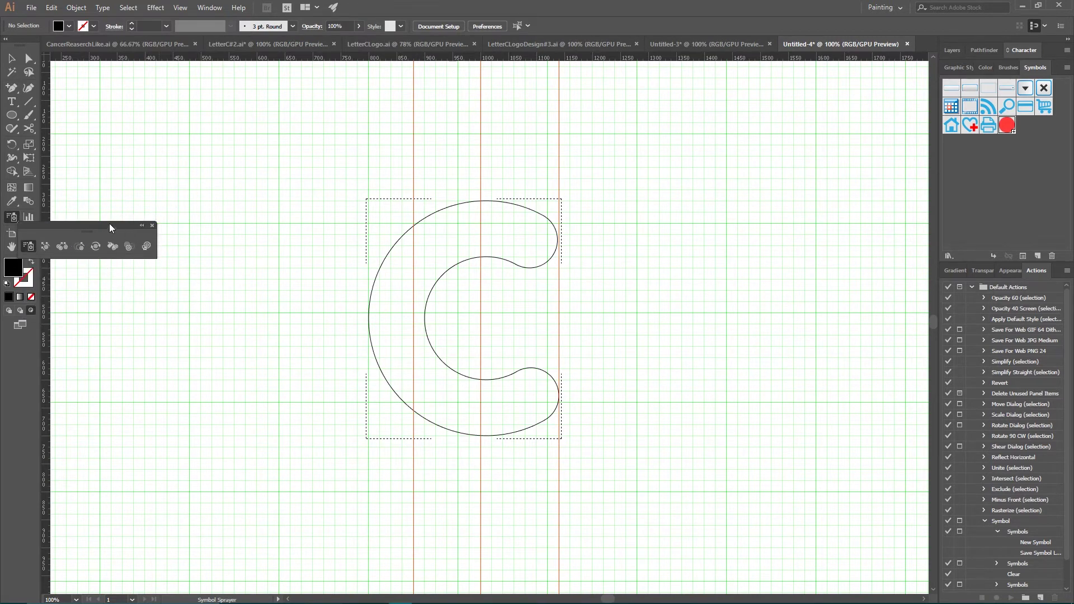
left_click_drag(109, 224, 270, 243)
left_click(285, 242)
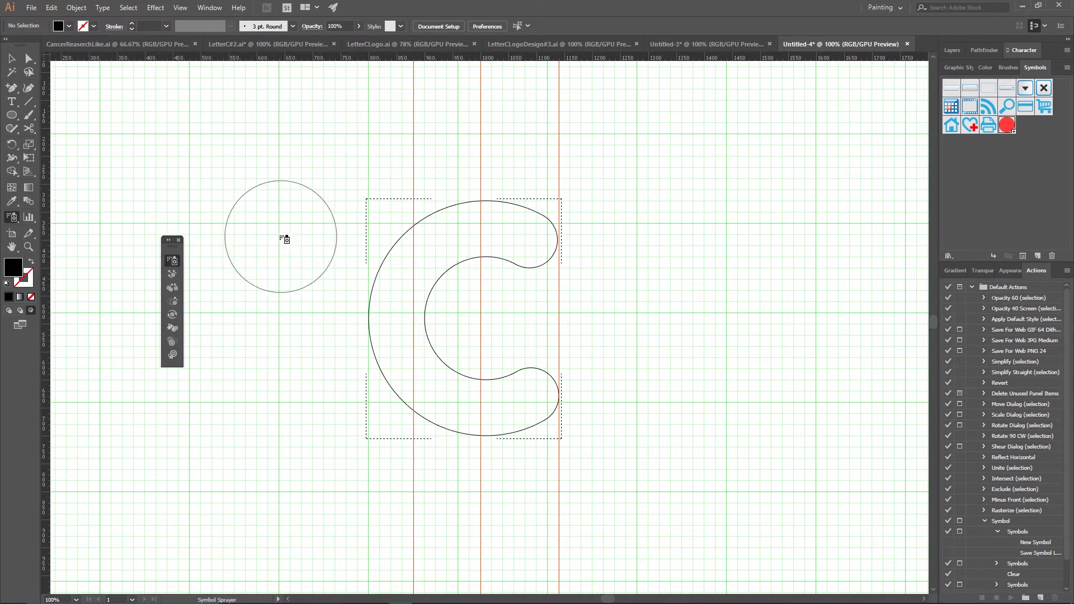
left_click(11, 59)
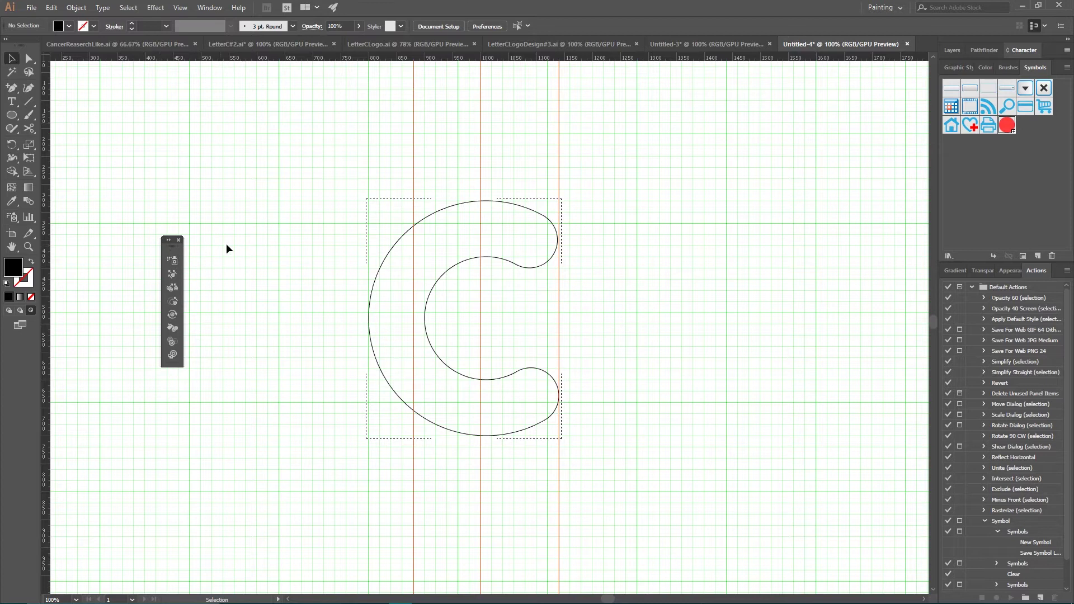
left_click_drag(170, 246, 227, 246)
Activate the Symbol Sprayer with the red circle symbol and bring up its options.
left_click(229, 263)
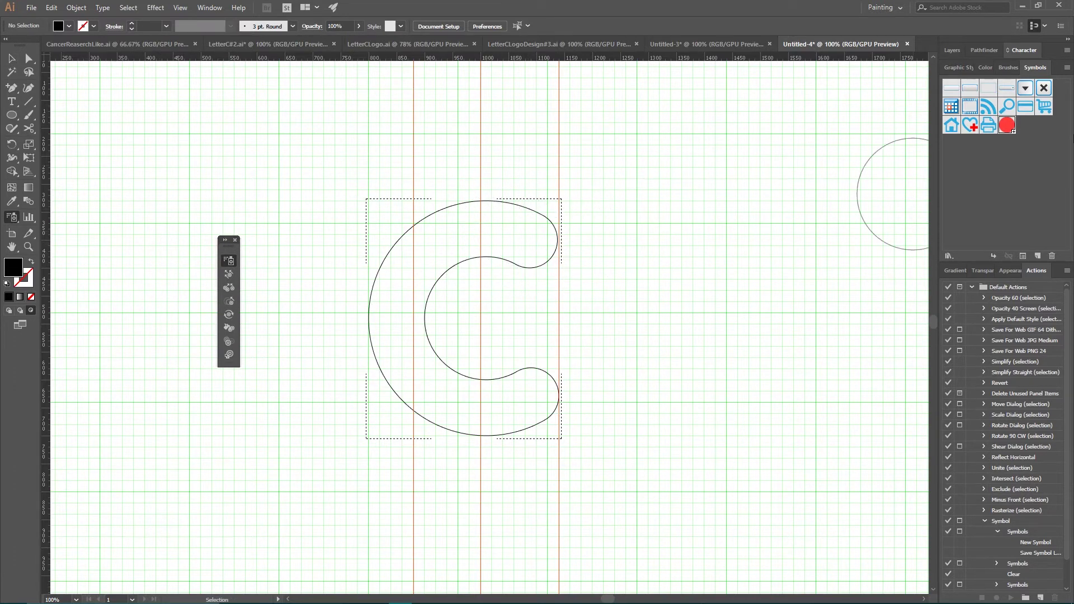
left_click(1010, 127)
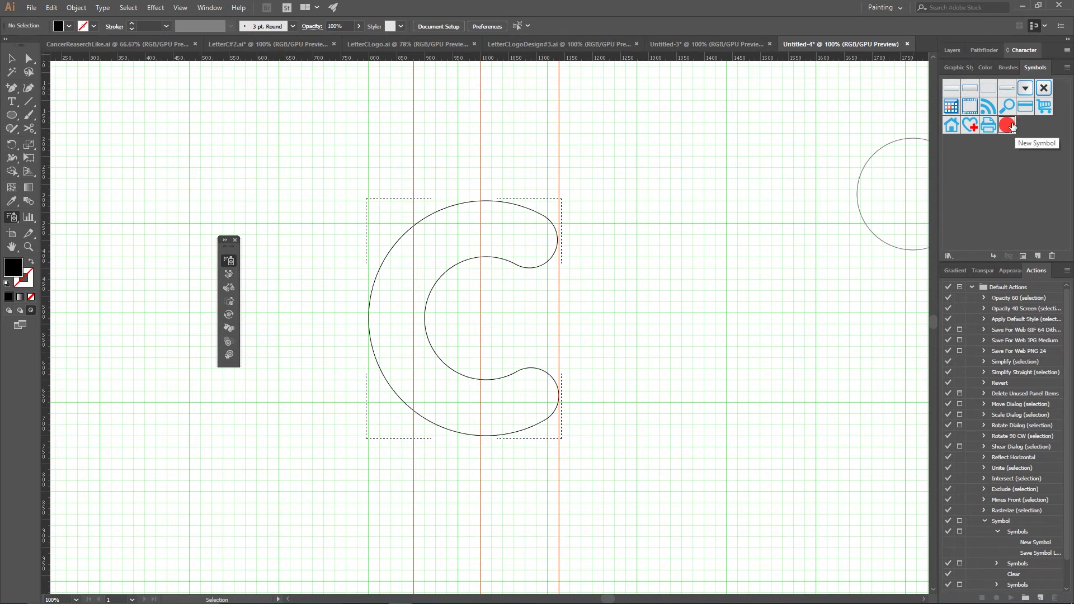
double_click(229, 263)
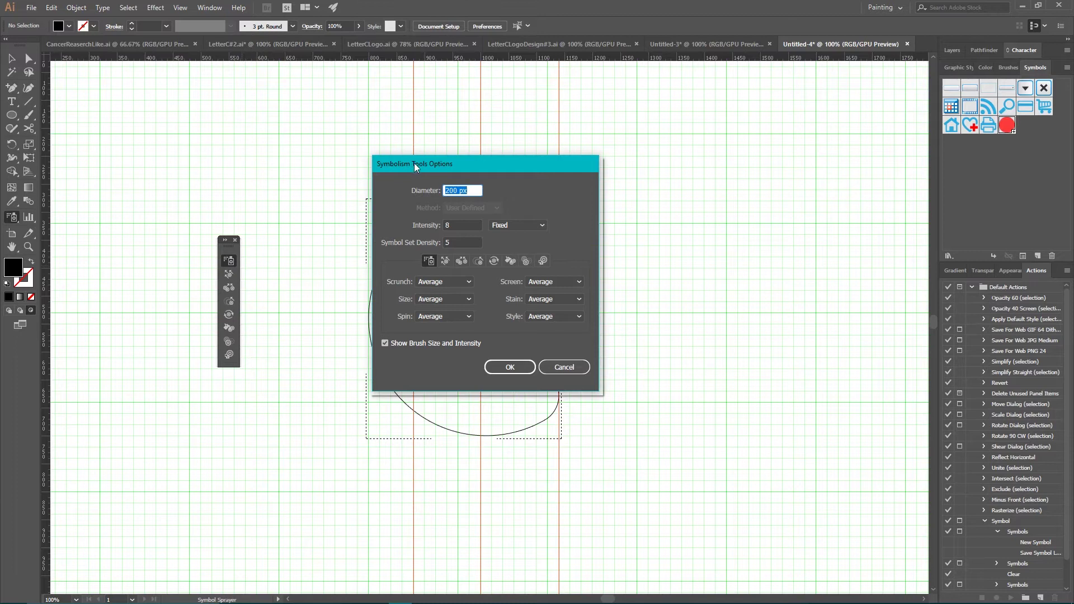
Keep the 200 px diameter, then resize the sprayer brush with [ and ] to about 112 px.
left_click_drag(414, 163, 396, 153)
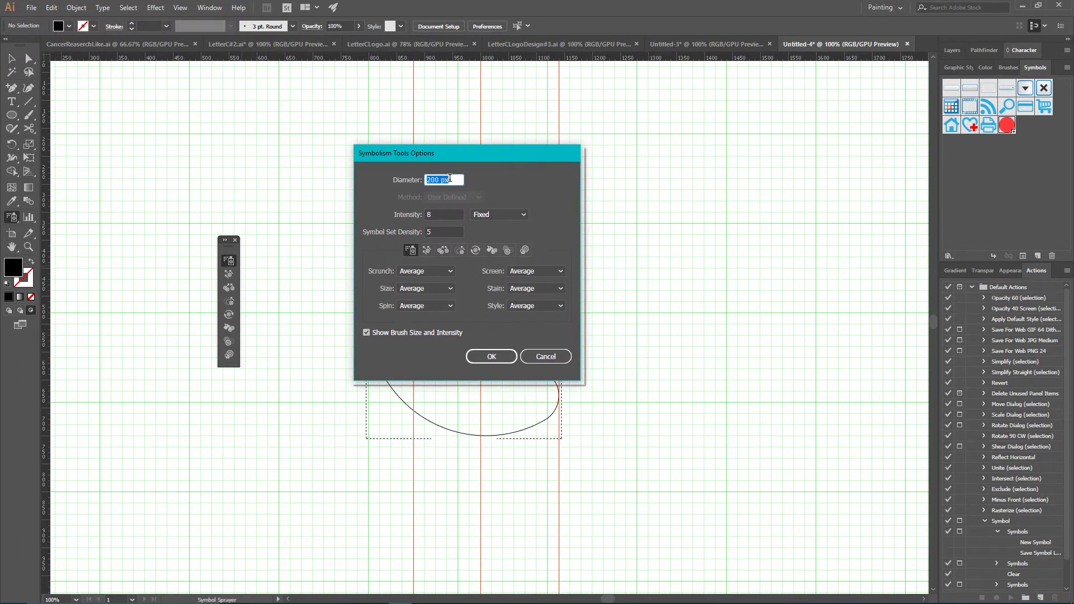
left_click(489, 356)
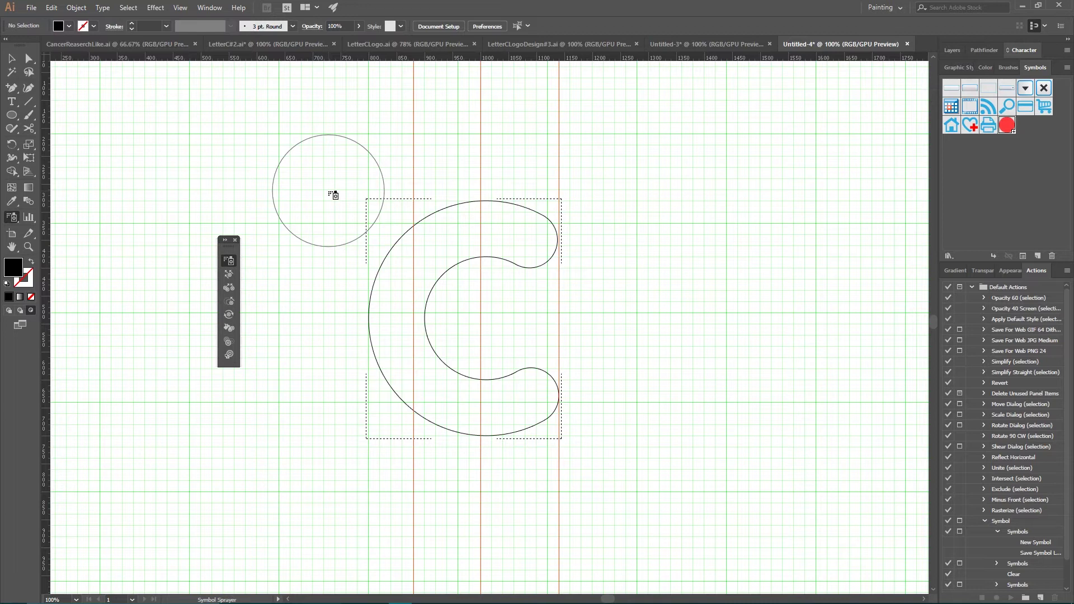
key("bracketleft")
key("bracketleft")
key("bracketleft")
key("bracketleft")
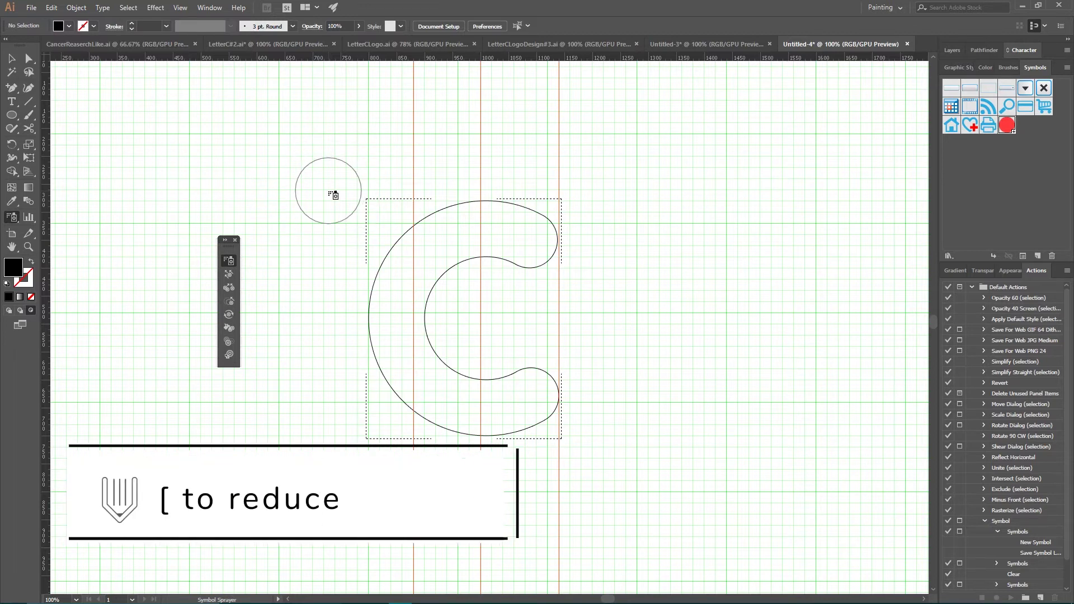
key("bracketleft")
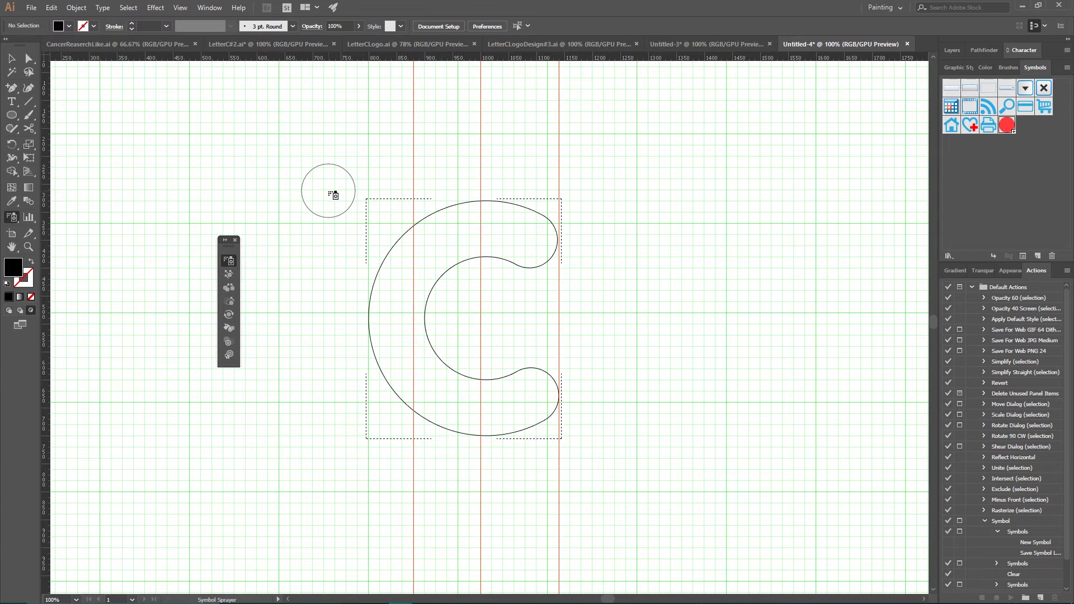
key("bracketright")
key("bracketright")
key("bracketright")
key("bracketright")
key("bracketright")
key("bracketright")
key("bracketright")
key("bracketright")
key("bracketright")
key("bracketright")
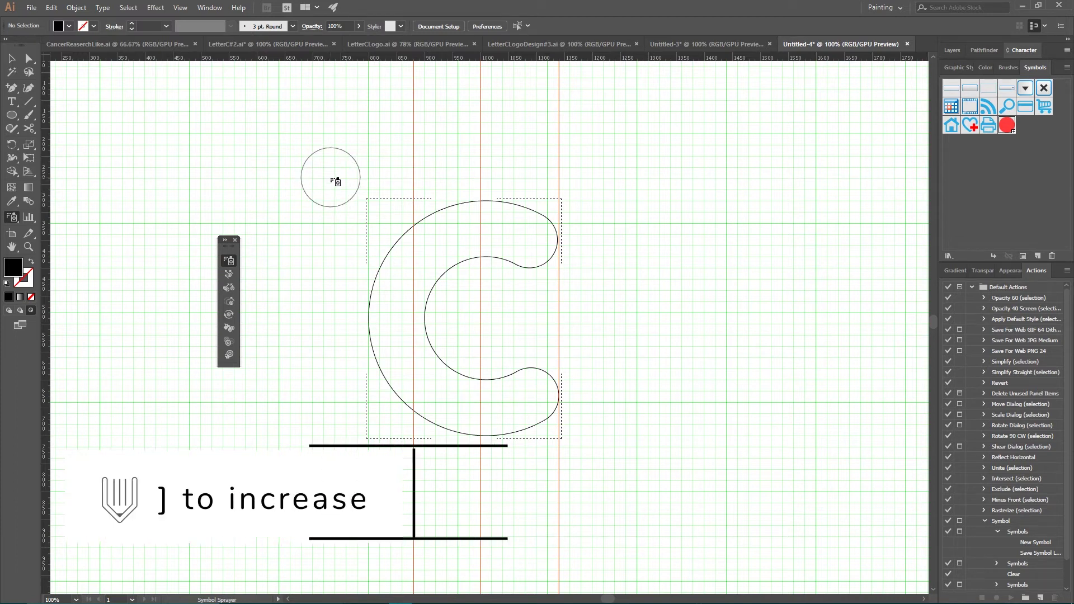
key("bracketright")
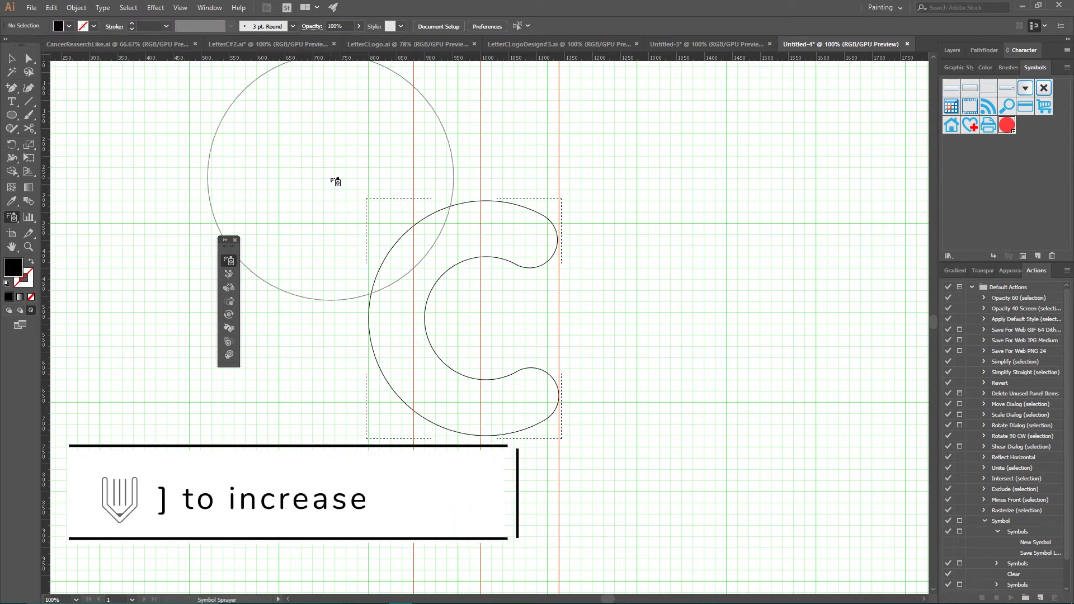
key("bracketleft")
key("bracketleft")
key("bracketleft")
key("bracketleft")
key("bracketleft")
key("bracketleft")
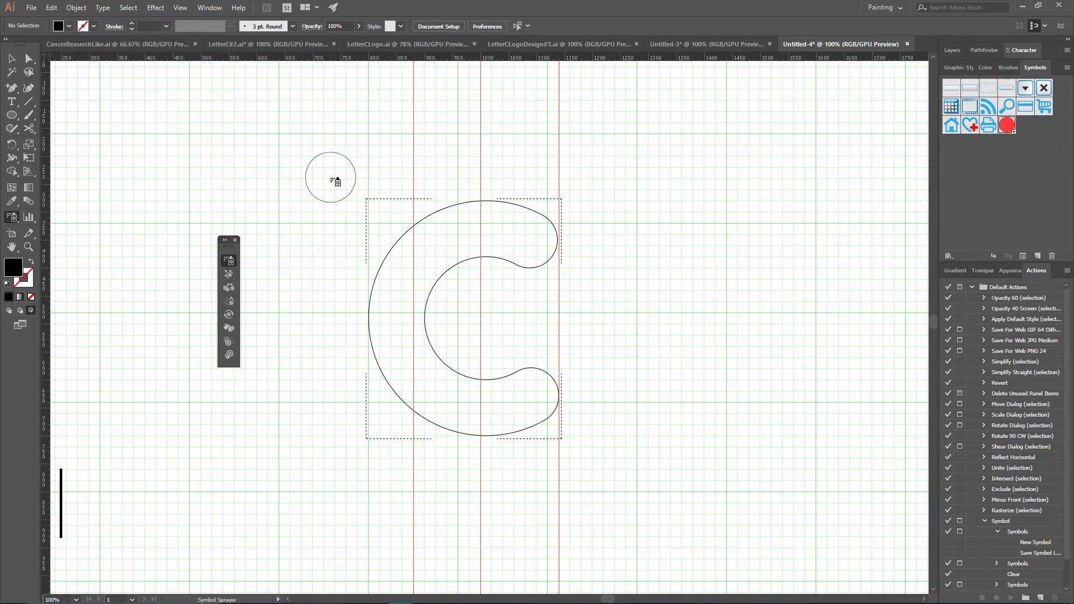
Adjust the spray intensity, test-spray the C's top-right end, and undo it.
double_click(228, 260)
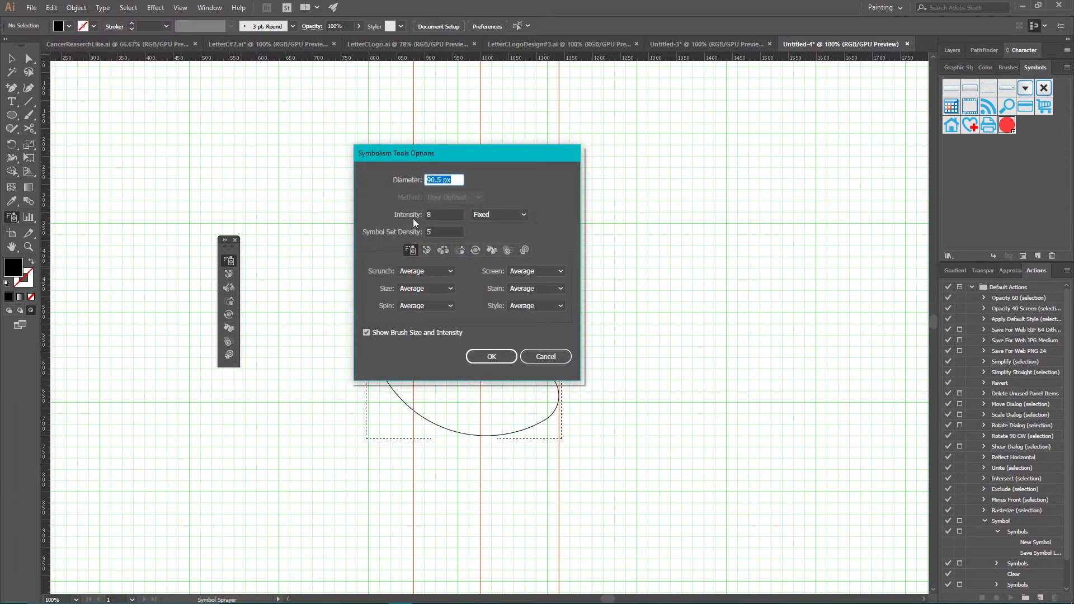
left_click(433, 214)
left_click(486, 362)
mouse_move(532, 228)
left_mouse_down()
mouse_move(529, 240)
mouse_move(523, 230)
mouse_move(551, 215)
left_mouse_up()
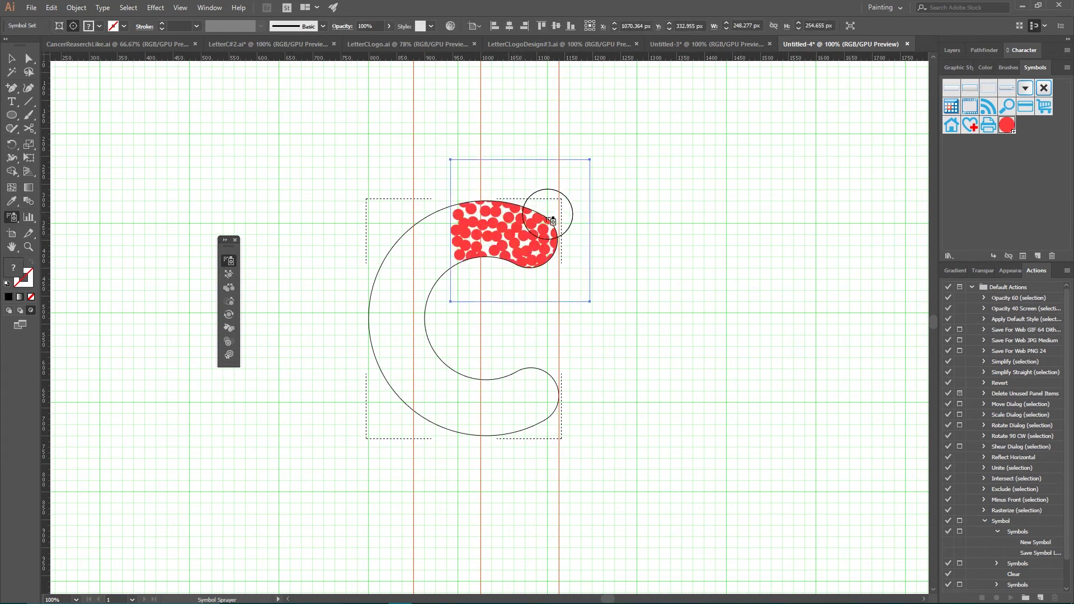
key("ctrl+z")
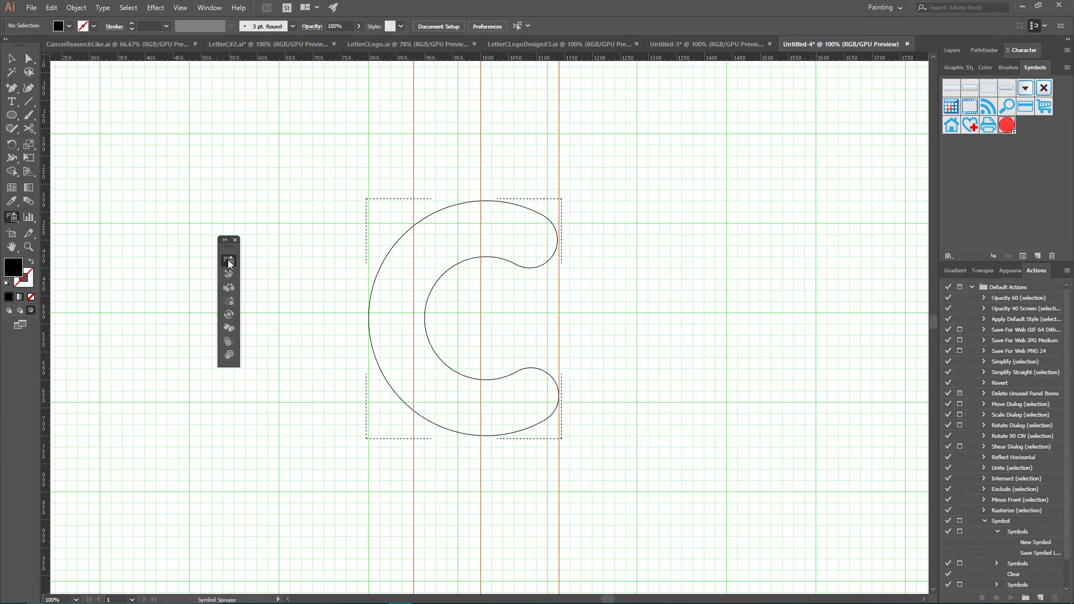
Change the intensity again and undo another test spray near the C's top.
double_click(228, 263)
left_click(443, 215)
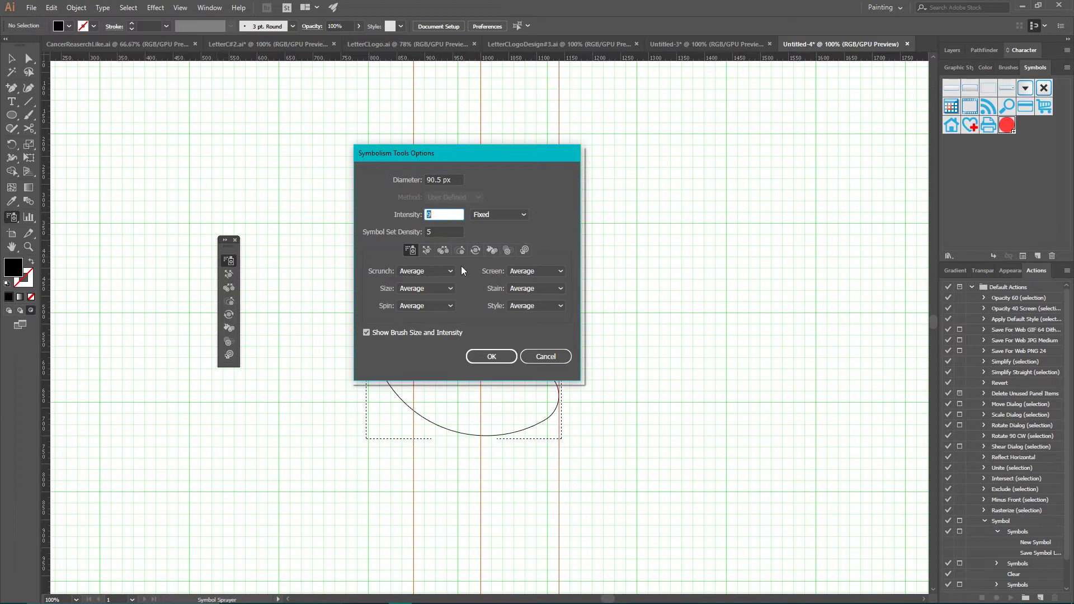
left_click(491, 356)
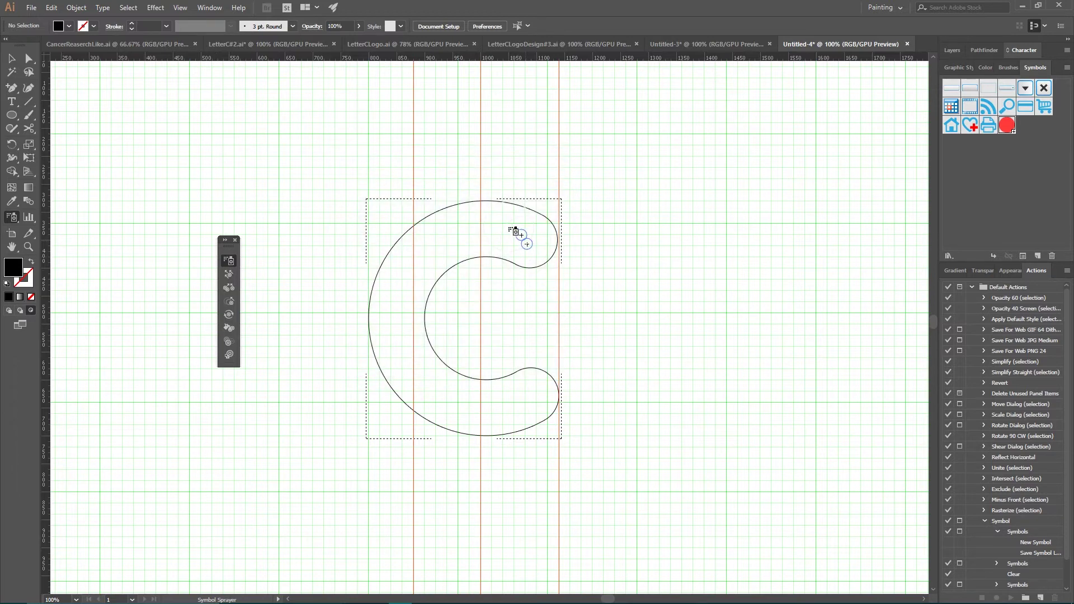
mouse_move(523, 235)
left_mouse_down()
mouse_move(512, 243)
mouse_move(553, 241)
mouse_move(538, 229)
left_mouse_up()
key("ctrl+z")
Retype the intensity value, edit the symbol set density, and test-spray the top-right tip.
double_click(229, 261)
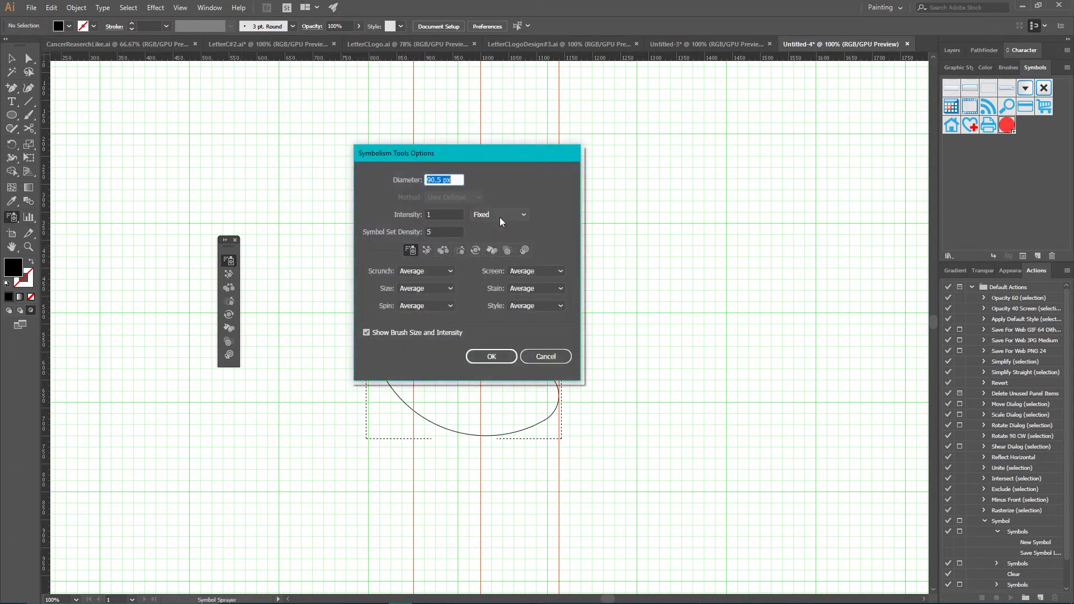
double_click(439, 213)
type("1")
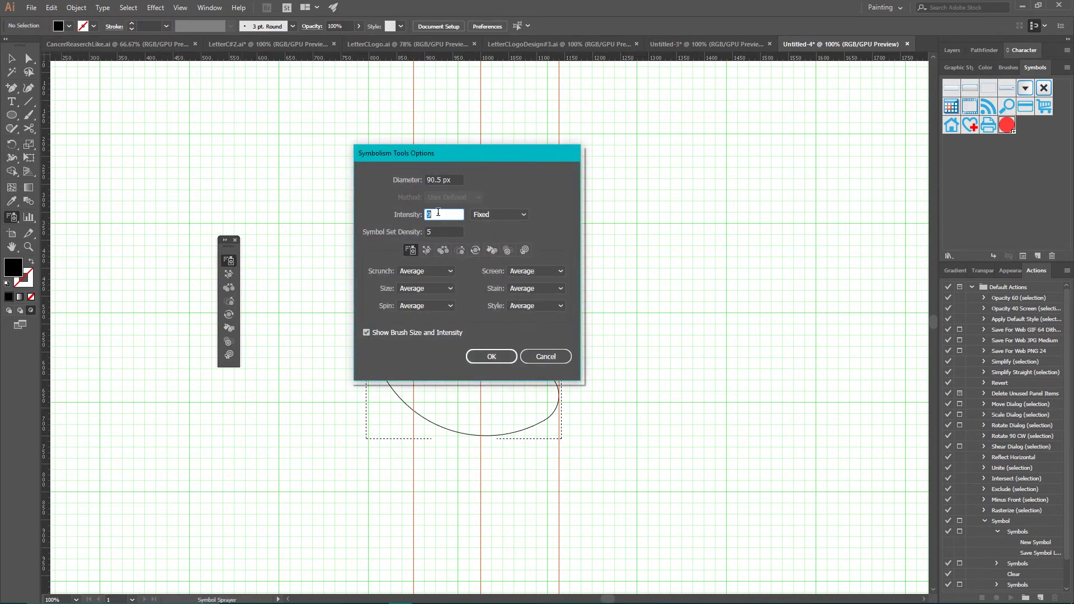
left_click(442, 231)
left_click(489, 356)
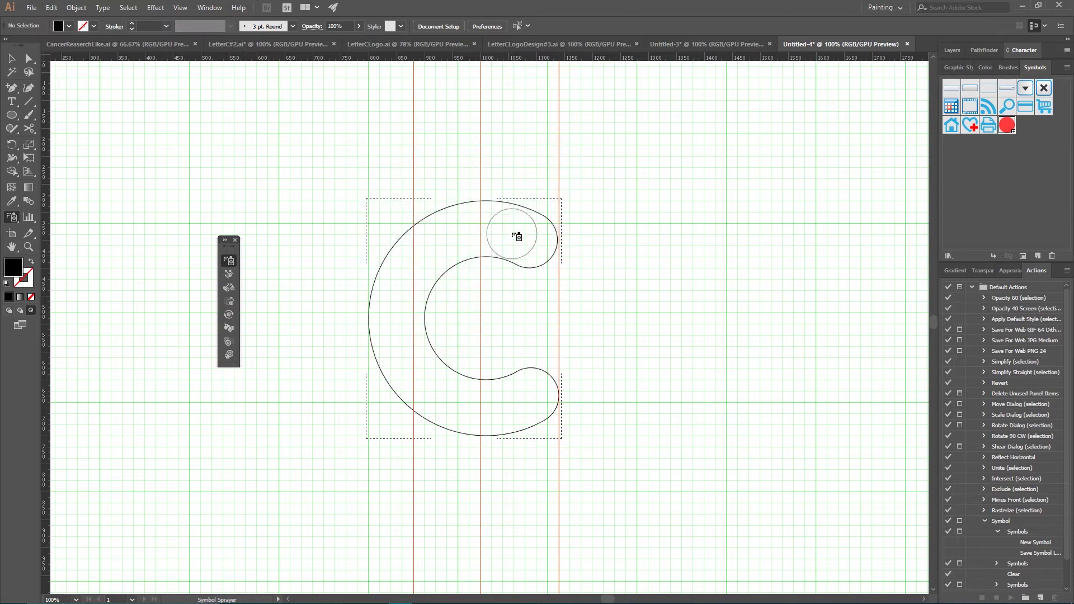
left_click_drag(511, 235, 541, 233)
Raise the symbol set density, undo the test spray, and apply the final intensity 7 settings.
key("v")
left_click(229, 260)
double_click(229, 261)
double_click(437, 232)
key("Up")
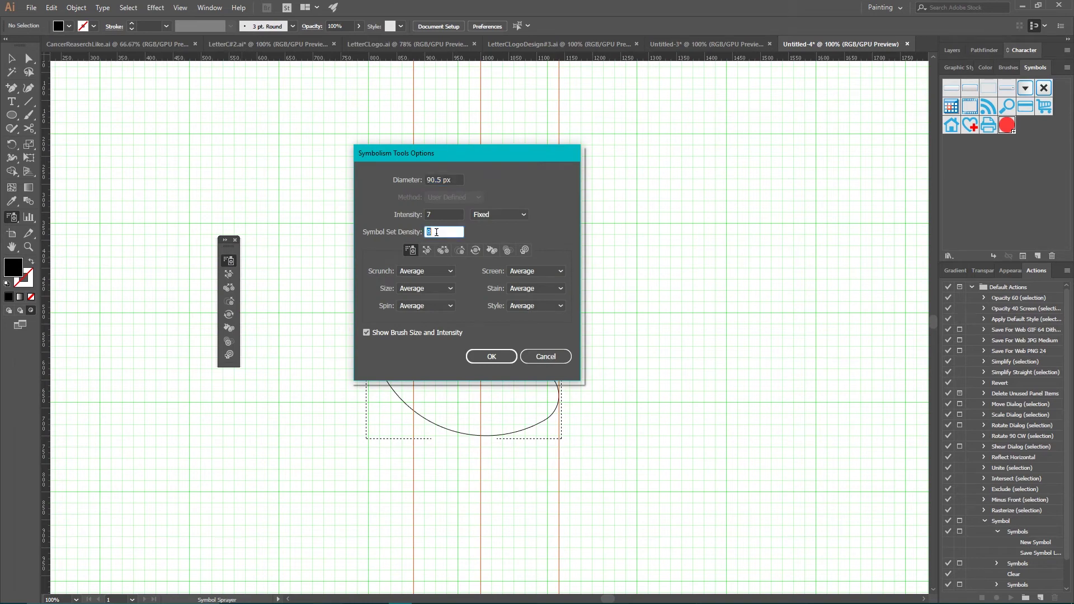
left_click(492, 358)
mouse_move(521, 231)
left_mouse_down()
mouse_move(504, 226)
mouse_move(536, 242)
mouse_move(520, 241)
left_mouse_up()
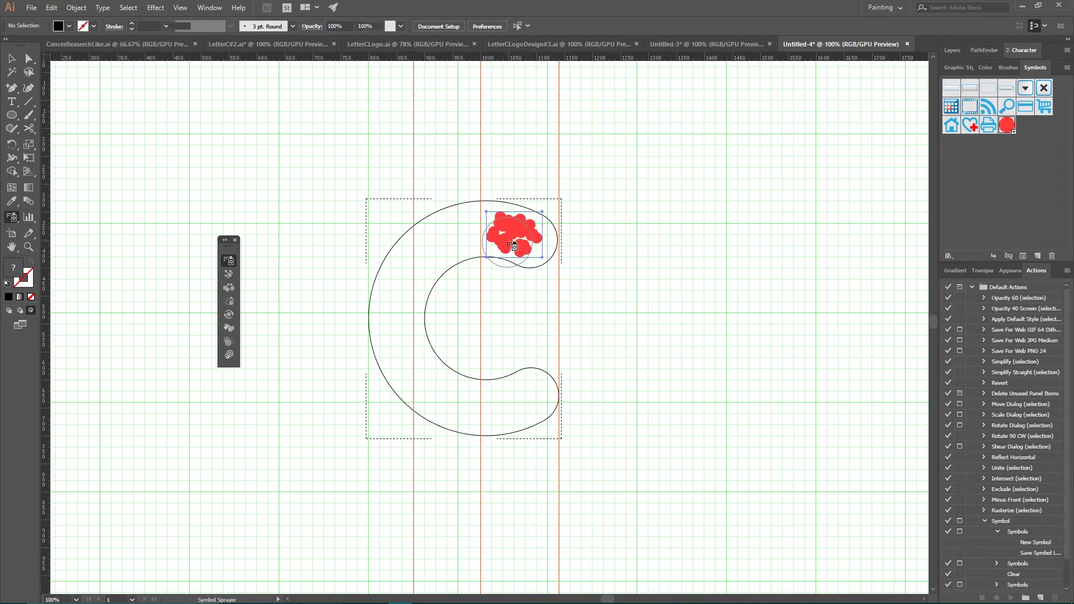
key("ctrl+z")
double_click(228, 261)
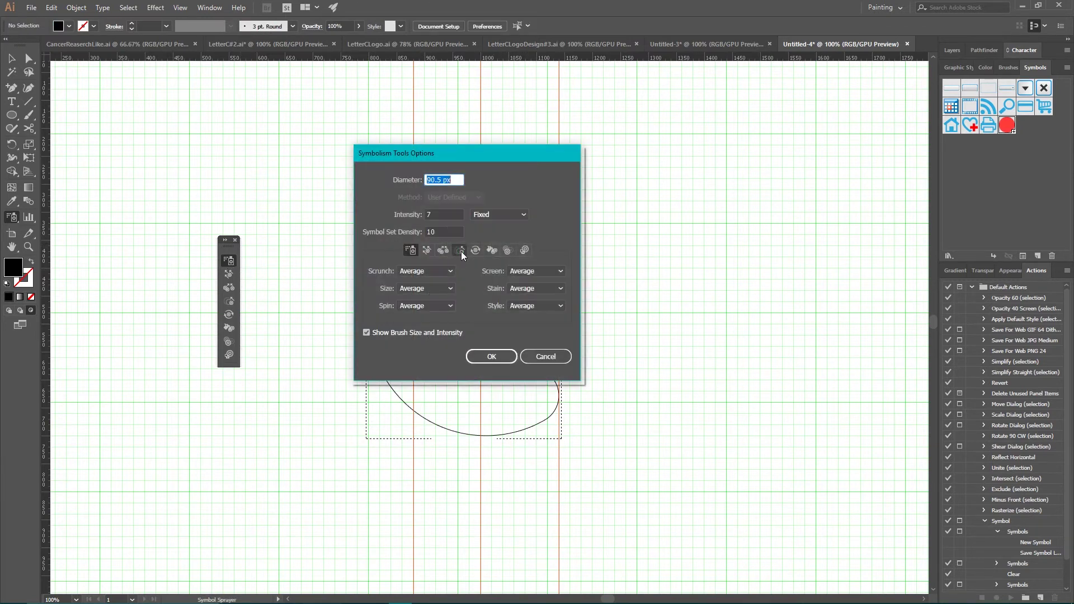
left_click(448, 232)
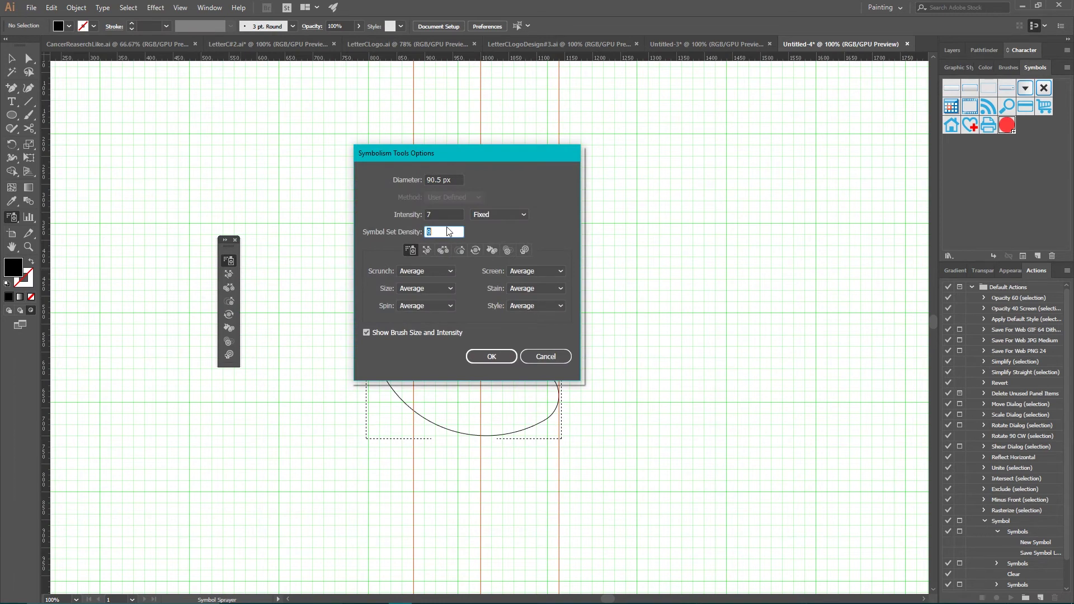
left_click(491, 357)
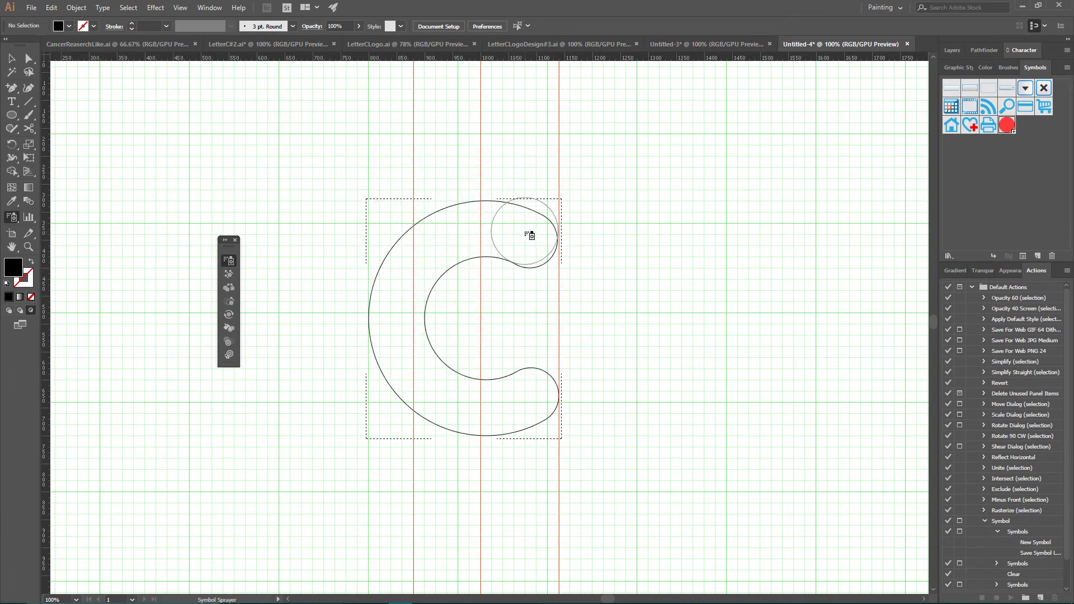
Spray red dots into the C's top and bottom tips, upper-left curve and left side.
mouse_move(522, 235)
left_mouse_down()
mouse_move(496, 208)
mouse_move(491, 237)
mouse_move(490, 222)
mouse_move(513, 242)
mouse_move(529, 222)
mouse_move(527, 239)
mouse_move(547, 246)
mouse_move(561, 230)
mouse_move(553, 224)
mouse_move(533, 262)
mouse_move(521, 233)
mouse_move(491, 232)
mouse_move(506, 235)
mouse_move(498, 215)
mouse_move(538, 241)
left_mouse_up()
mouse_move(481, 435)
left_mouse_down()
mouse_move(523, 407)
mouse_move(509, 384)
mouse_move(496, 395)
mouse_move(510, 417)
mouse_move(493, 420)
mouse_move(500, 400)
mouse_move(497, 431)
mouse_move(531, 388)
mouse_move(554, 400)
mouse_move(522, 398)
mouse_move(514, 411)
mouse_move(541, 388)
left_mouse_up()
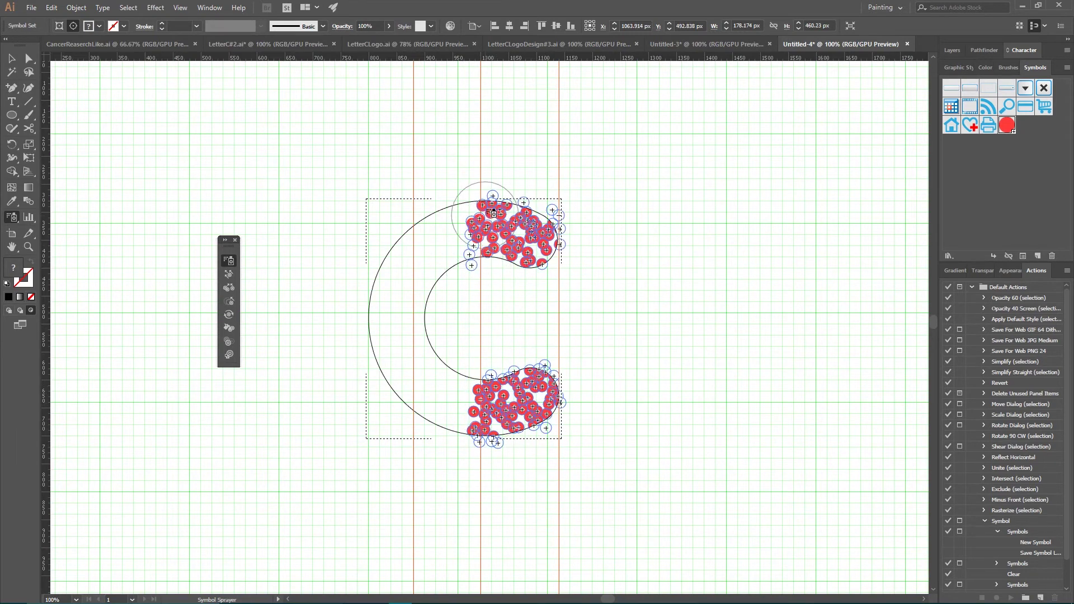
mouse_move(466, 226)
left_mouse_down()
mouse_move(449, 241)
mouse_move(450, 221)
mouse_move(492, 225)
left_mouse_up()
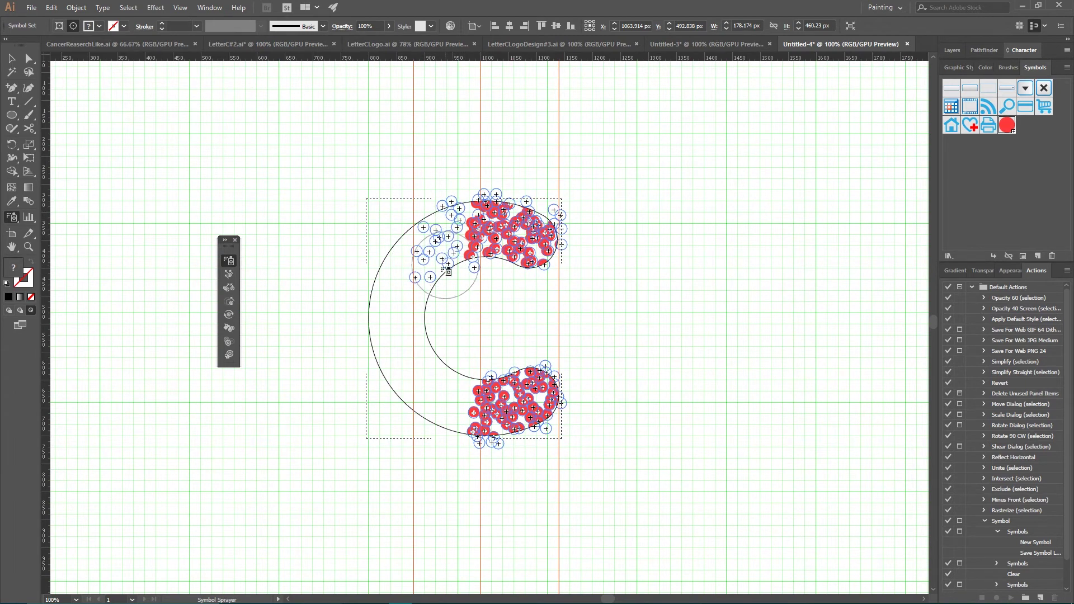
mouse_move(448, 272)
left_mouse_down()
mouse_move(429, 363)
mouse_move(432, 389)
mouse_move(467, 410)
mouse_move(443, 379)
mouse_move(450, 394)
mouse_move(461, 377)
mouse_move(441, 378)
mouse_move(469, 391)
mouse_move(458, 421)
mouse_move(434, 407)
mouse_move(423, 381)
mouse_move(406, 292)
mouse_move(381, 372)
mouse_move(399, 251)
mouse_move(375, 297)
mouse_move(368, 357)
mouse_move(371, 276)
mouse_move(369, 333)
mouse_move(392, 347)
mouse_move(406, 298)
mouse_move(409, 368)
mouse_move(420, 291)
mouse_move(408, 354)
mouse_move(401, 317)
mouse_move(417, 261)
mouse_move(454, 235)
left_mouse_up()
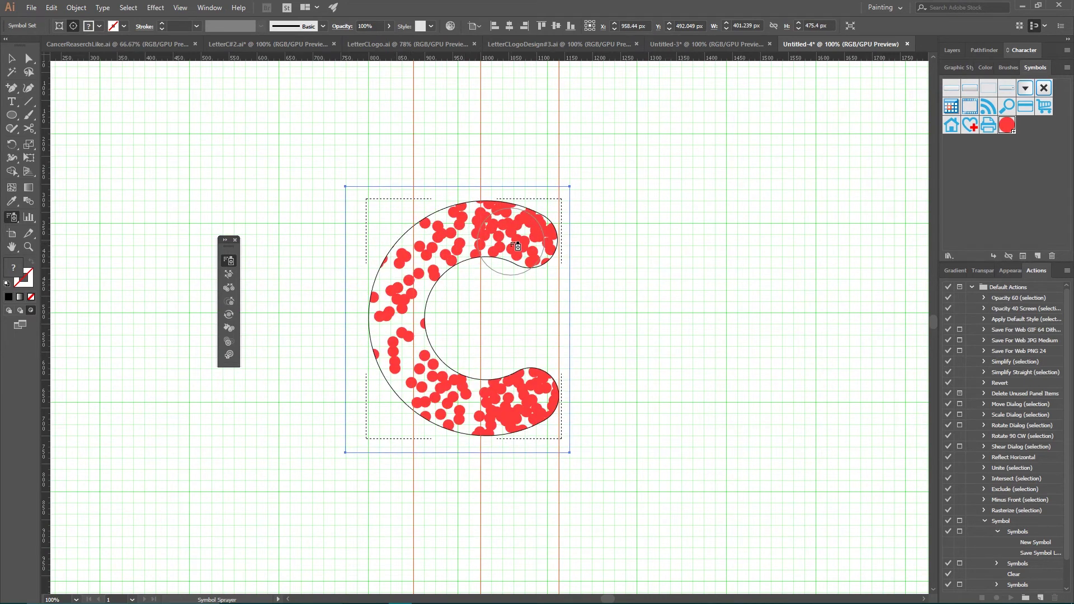
left_click(229, 289)
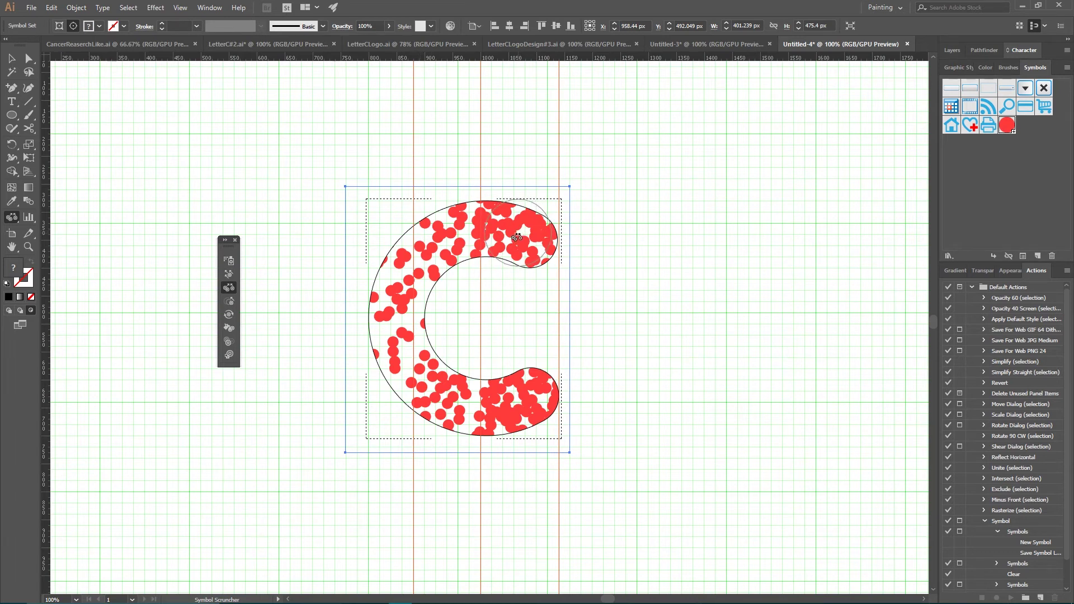
Scrunch dots together at the top tip and spread them at the lower-left and left side.
mouse_move(518, 238)
left_mouse_down()
mouse_move(528, 227)
mouse_move(523, 240)
mouse_move(459, 242)
mouse_move(419, 265)
left_mouse_up()
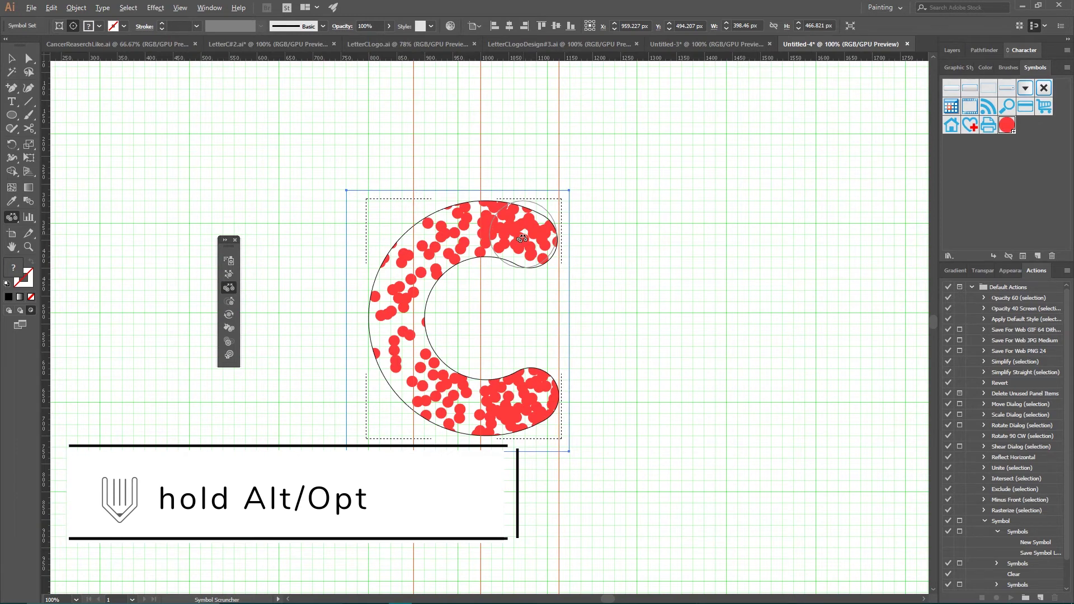
left_click_drag(523, 239, 521, 237)
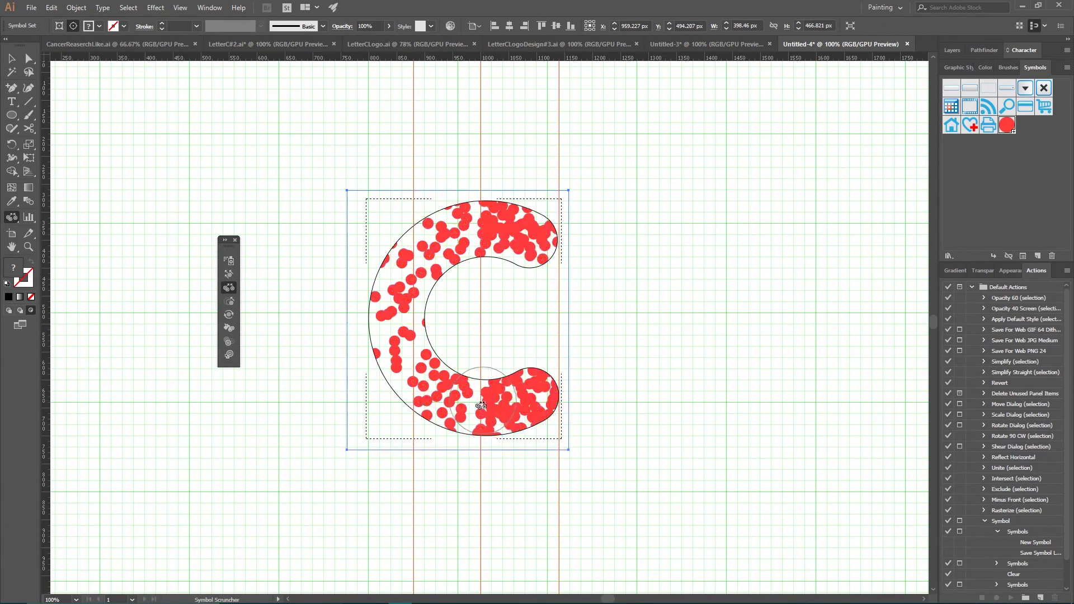
left_click_drag(463, 405, 465, 402)
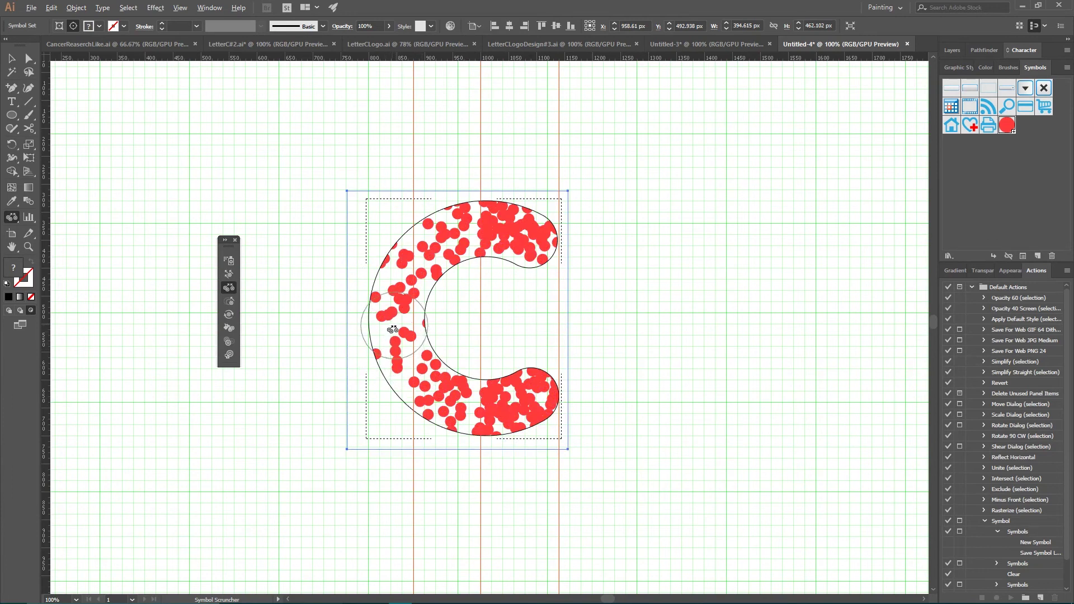
left_click_drag(390, 328, 395, 356)
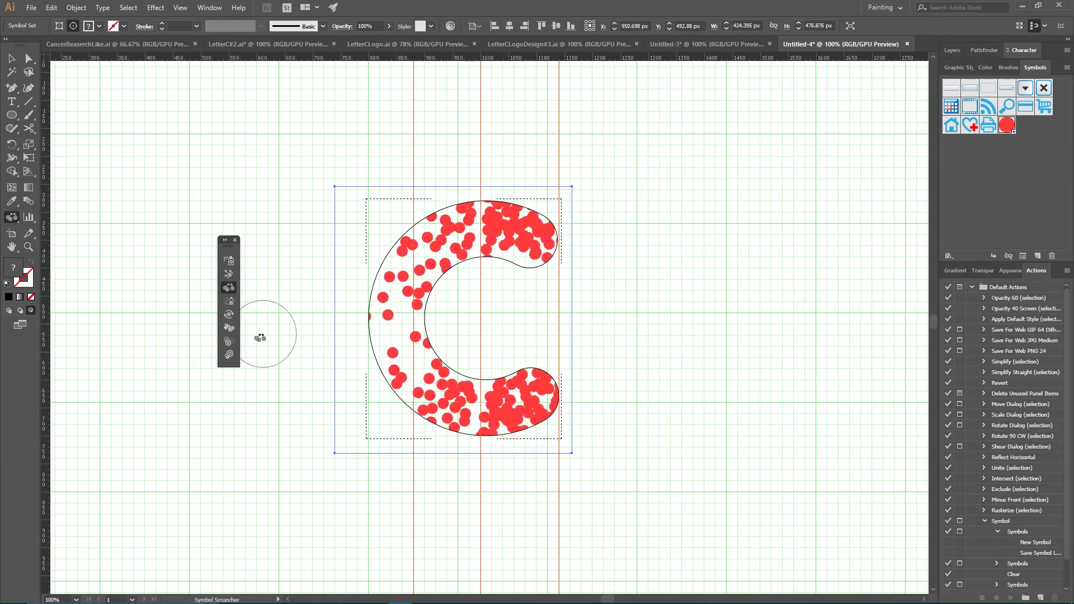
Shift the red dots around the C's top, pushing some up into the upper tip.
left_click(228, 275)
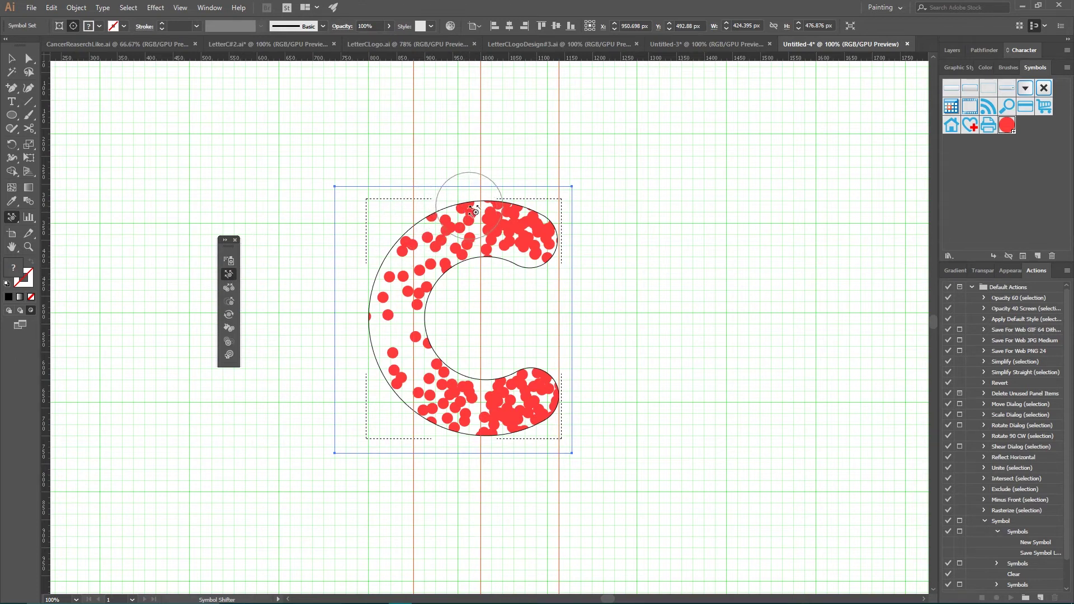
mouse_move(471, 214)
left_mouse_down()
mouse_move(437, 210)
mouse_move(419, 221)
mouse_move(430, 241)
mouse_move(382, 252)
mouse_move(405, 260)
mouse_move(400, 275)
mouse_move(363, 297)
mouse_move(386, 296)
mouse_move(392, 308)
mouse_move(399, 407)
mouse_move(394, 360)
mouse_move(425, 411)
mouse_move(456, 421)
mouse_move(454, 402)
mouse_move(481, 412)
mouse_move(496, 405)
mouse_move(499, 446)
mouse_move(486, 427)
mouse_move(564, 409)
mouse_move(553, 377)
left_mouse_up()
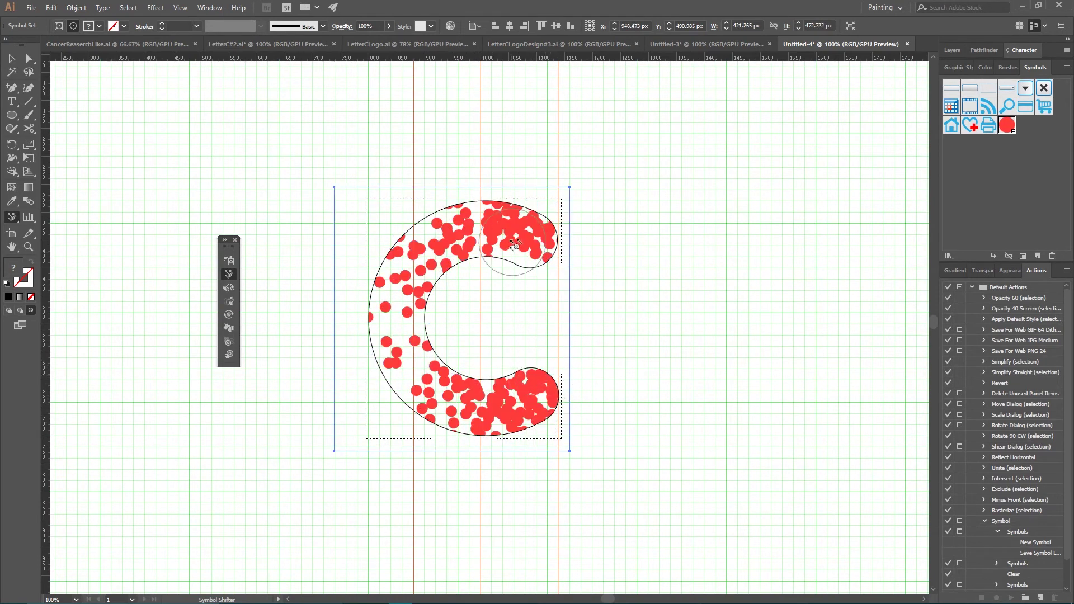
left_click_drag(521, 250, 524, 266)
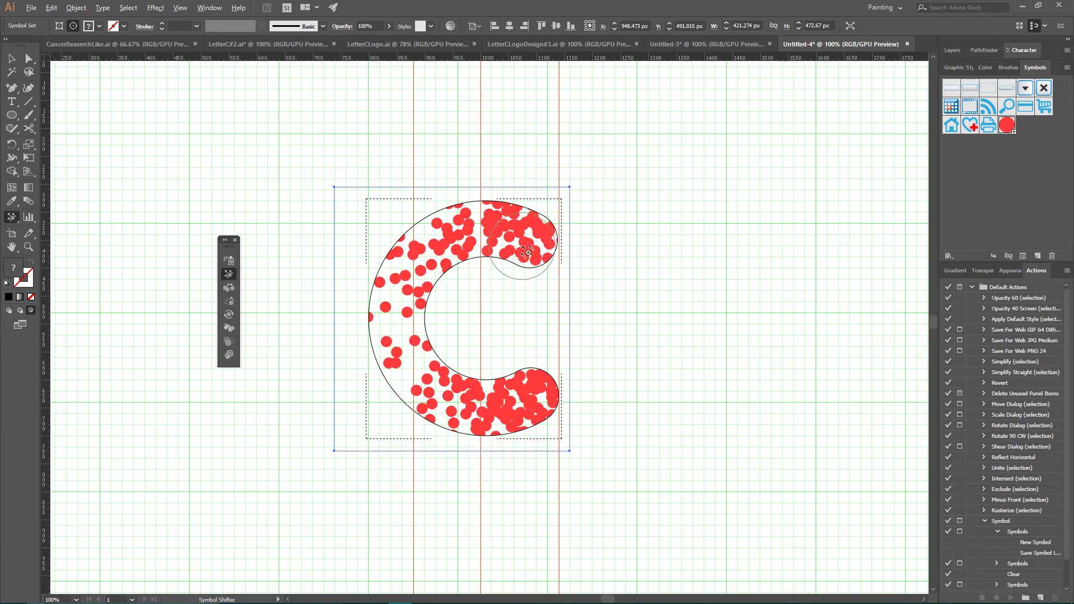
left_click_drag(495, 238, 486, 218)
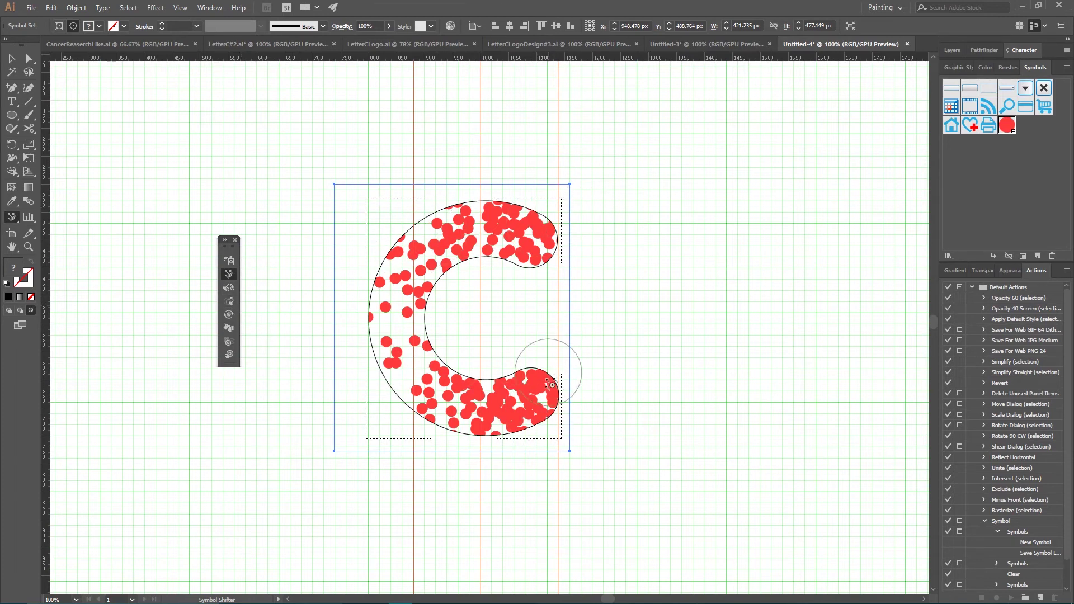
left_click(229, 303)
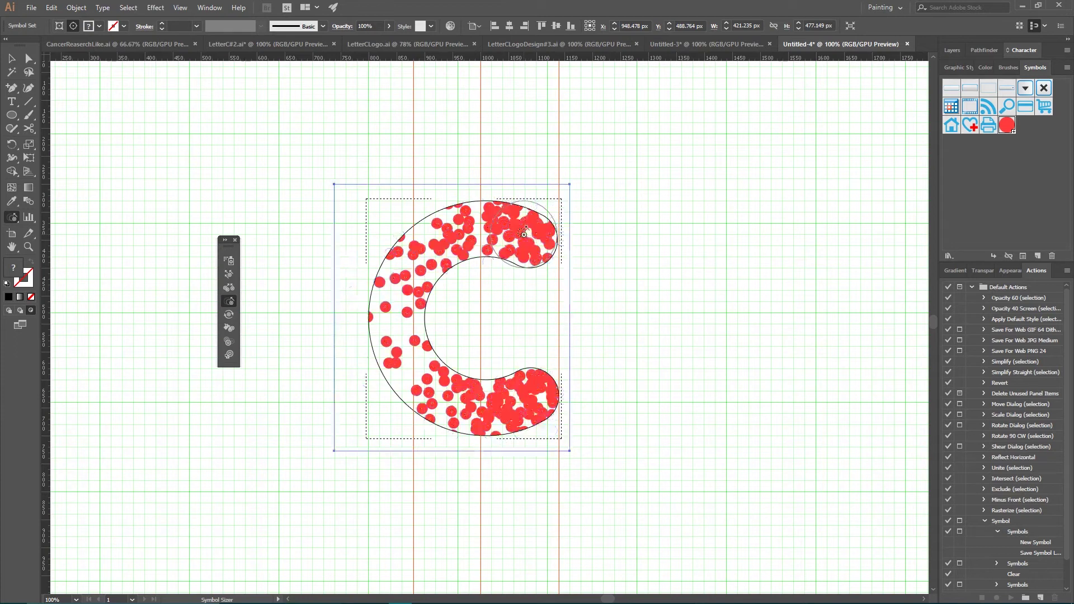
Enlarge the dots at both tips and inner curve, and shrink those down the left side.
mouse_move(523, 234)
left_mouse_down()
mouse_move(489, 247)
mouse_move(521, 229)
left_mouse_up()
mouse_move(515, 428)
left_mouse_down()
mouse_move(526, 400)
mouse_move(456, 403)
mouse_move(465, 399)
left_mouse_up()
mouse_move(463, 238)
left_mouse_down()
mouse_move(470, 254)
mouse_move(442, 279)
left_mouse_up()
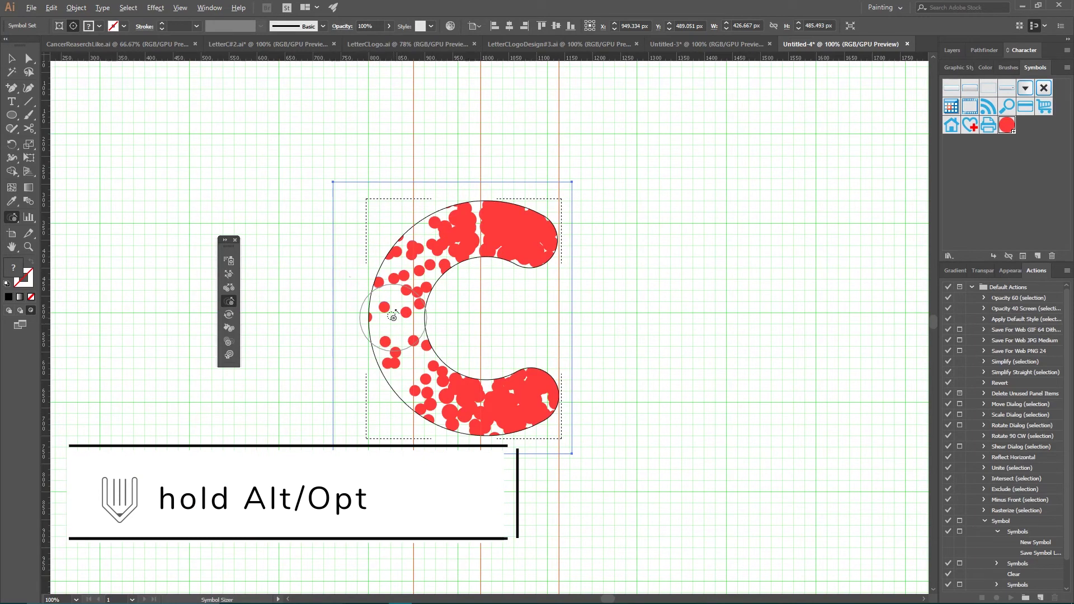
mouse_move(392, 317)
left_mouse_down()
mouse_move(406, 282)
mouse_move(399, 266)
mouse_move(394, 360)
mouse_move(386, 350)
mouse_move(343, 360)
mouse_move(334, 384)
mouse_move(336, 277)
mouse_move(285, 360)
mouse_move(274, 352)
left_mouse_up()
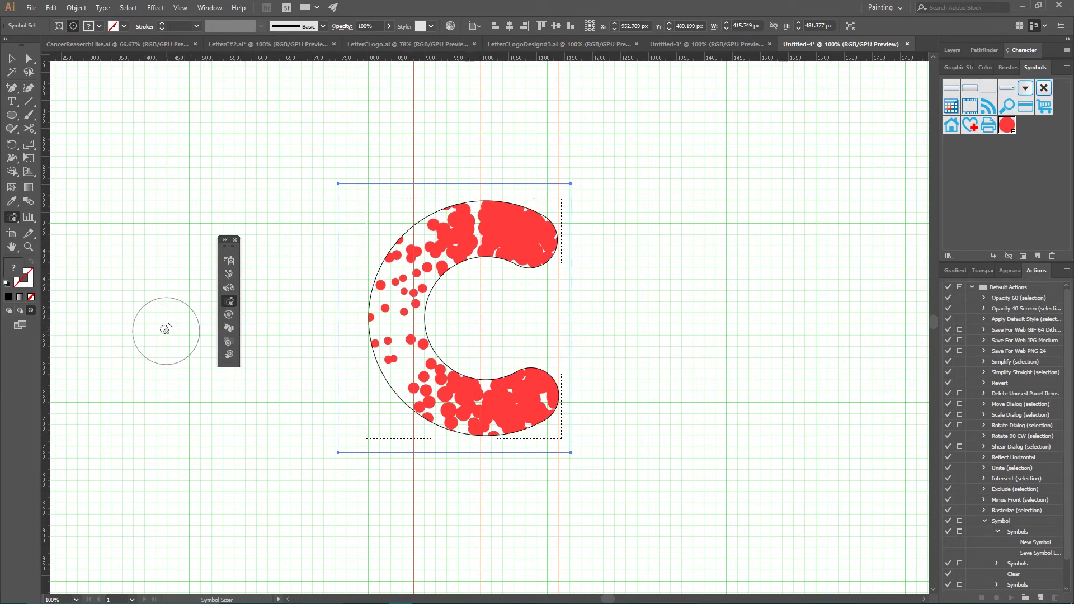
left_click(229, 329)
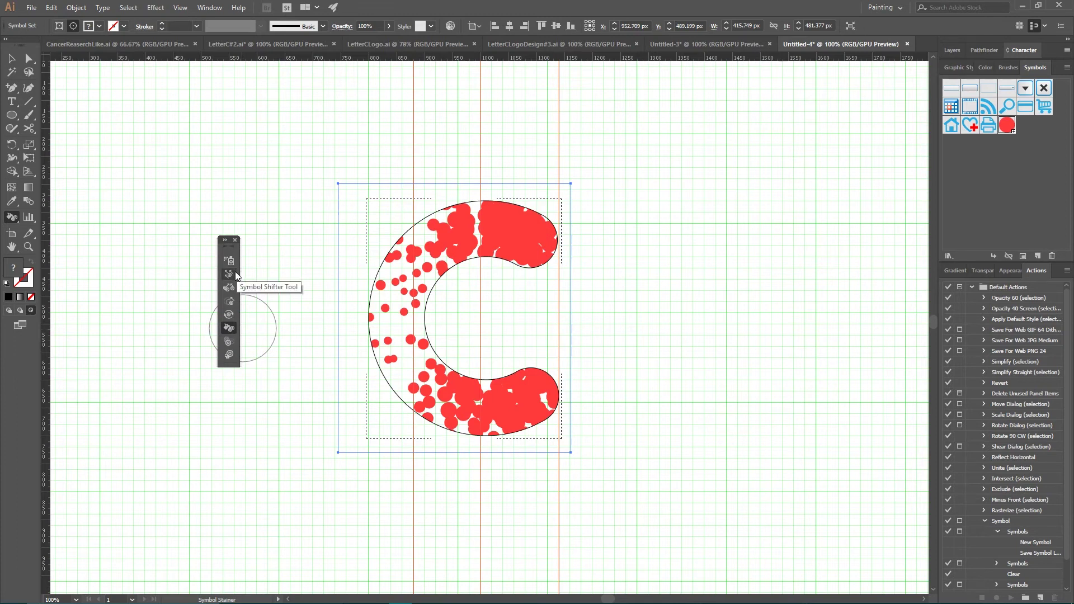
Show the Swatches panel and open Adobe Color Themes on its Create colour wheel.
left_click(213, 7)
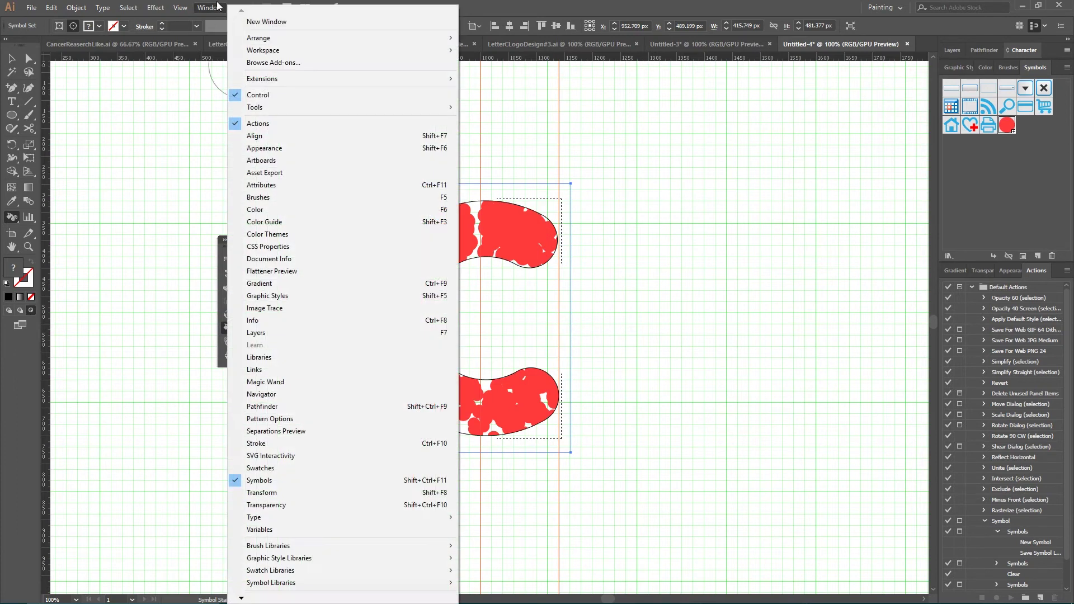
left_click(261, 468)
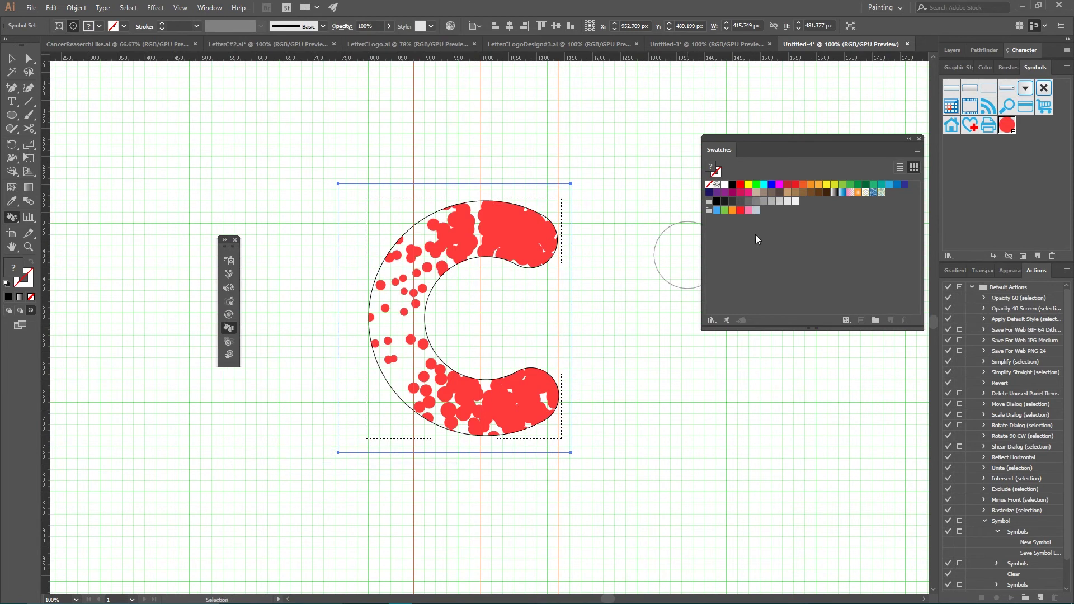
key("super+plus")
left_click(723, 320)
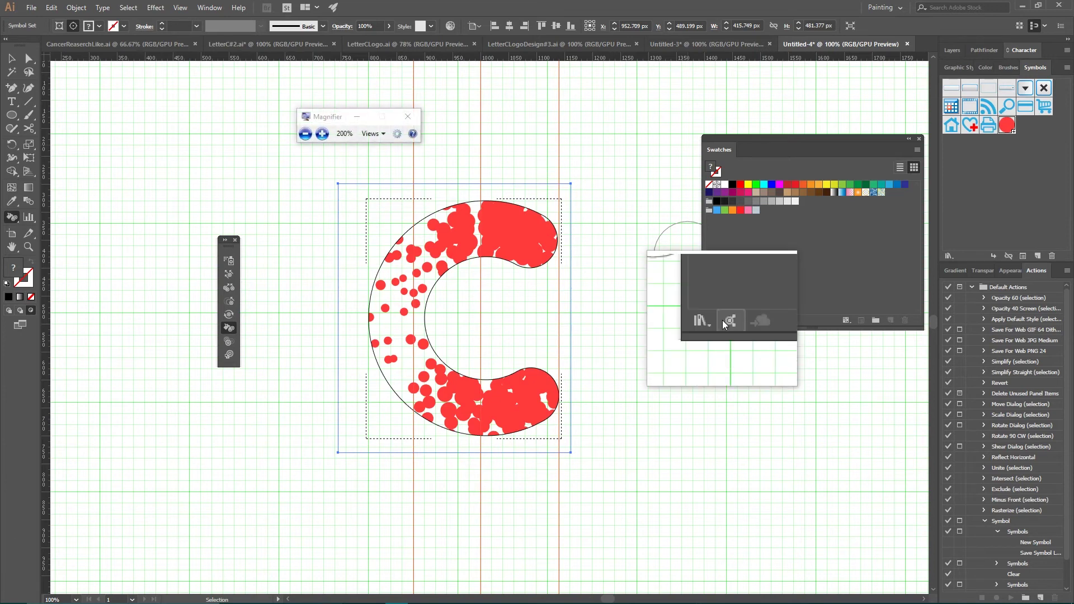
key("super+Escape")
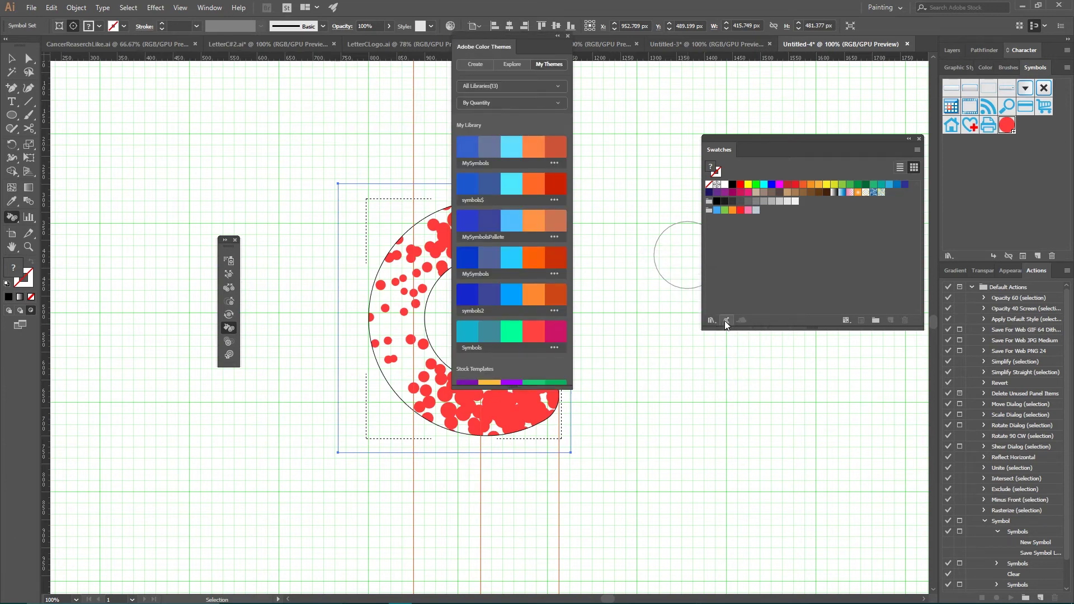
left_click(476, 66)
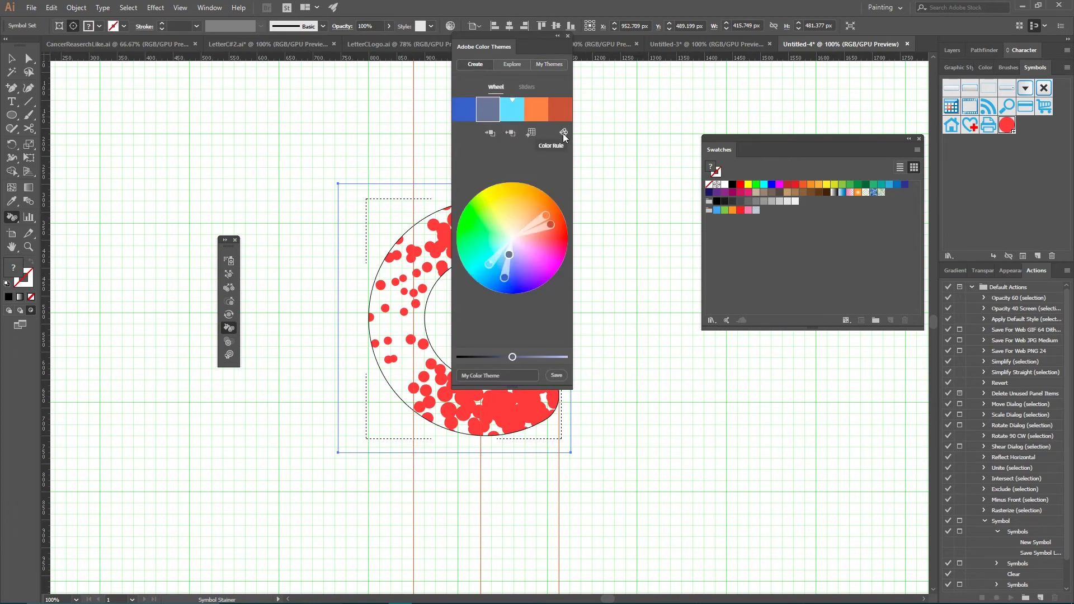
key("super+plus")
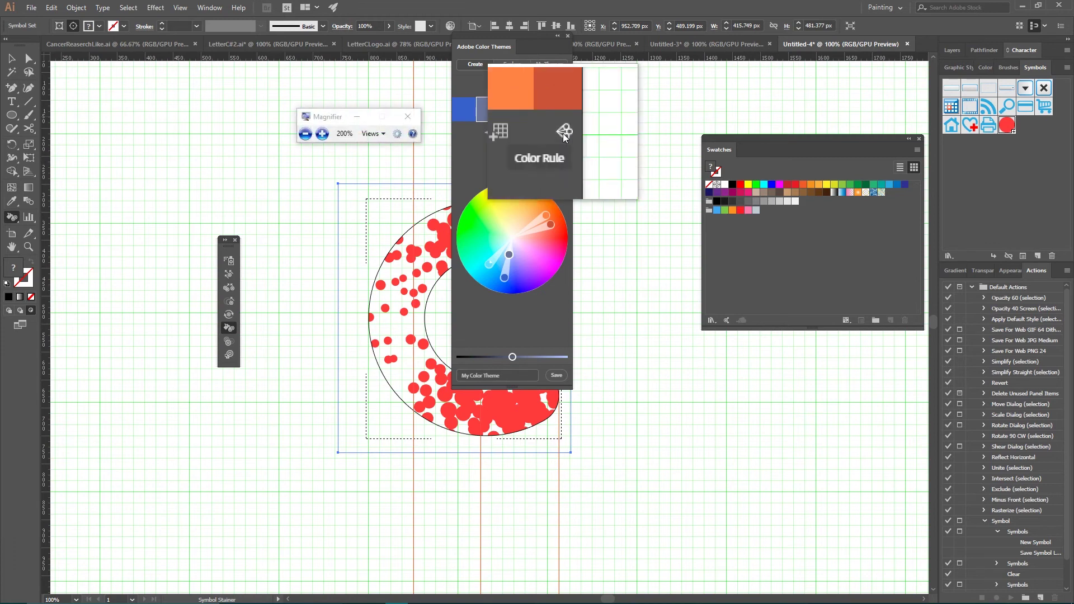
key("super+Escape")
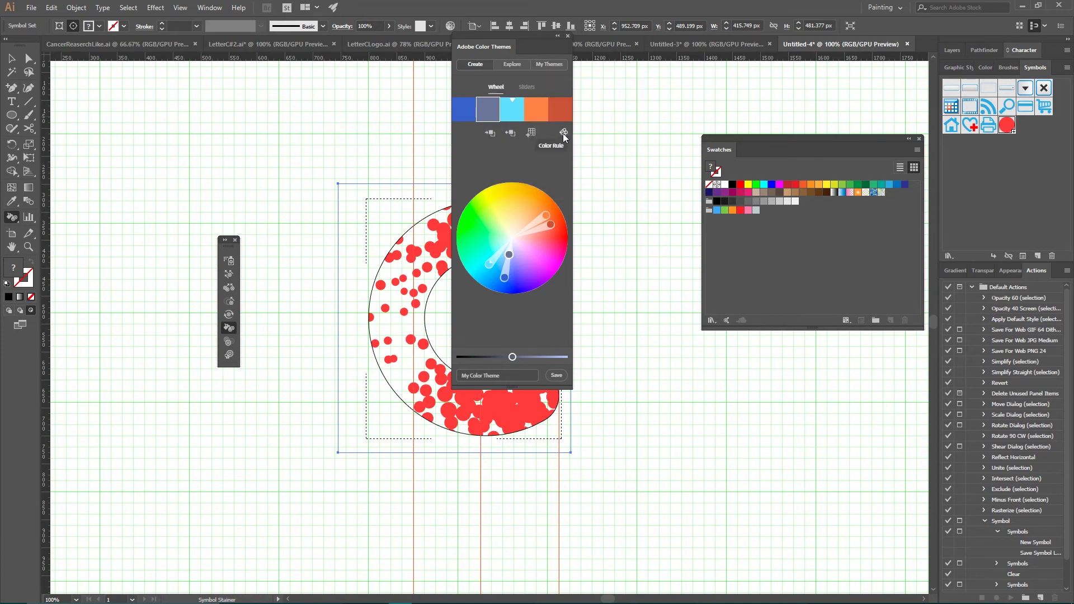
left_click(564, 137)
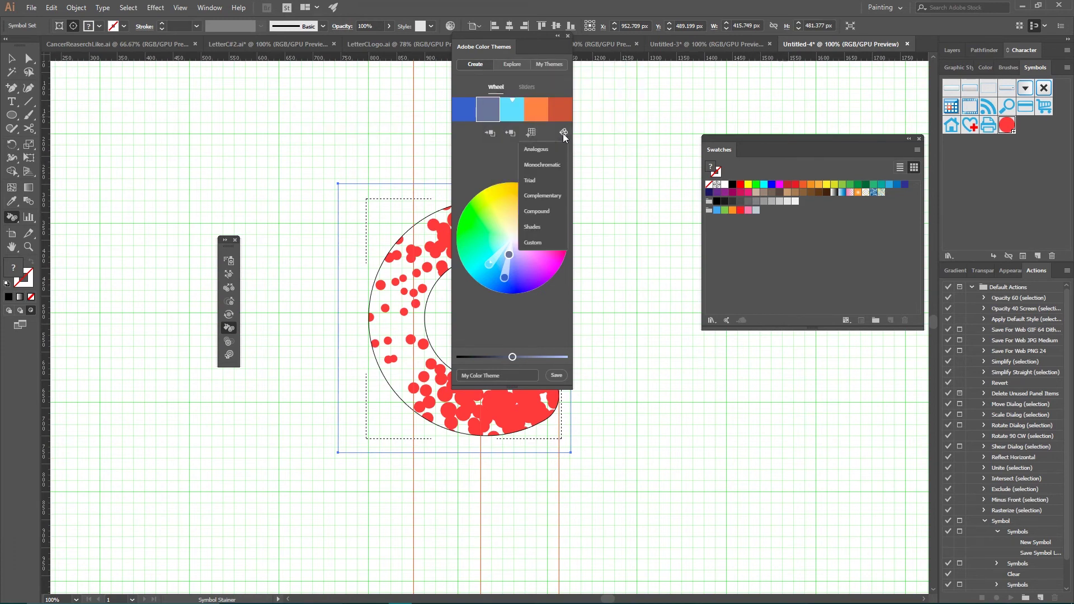
Apply the Compound colour rule and drag the wheel markers to teal, green, pink and purple.
left_click(540, 212)
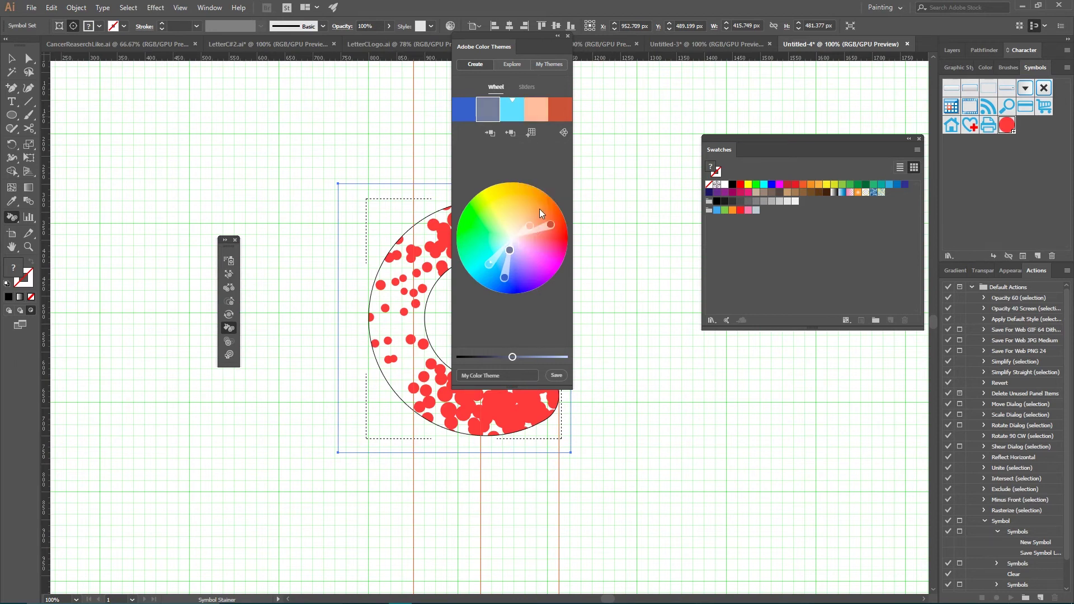
mouse_move(554, 222)
left_mouse_down()
mouse_move(550, 243)
mouse_move(500, 250)
mouse_move(496, 271)
left_mouse_up()
mouse_move(550, 235)
left_mouse_down()
mouse_move(542, 230)
mouse_move(537, 258)
mouse_move(488, 254)
left_mouse_up()
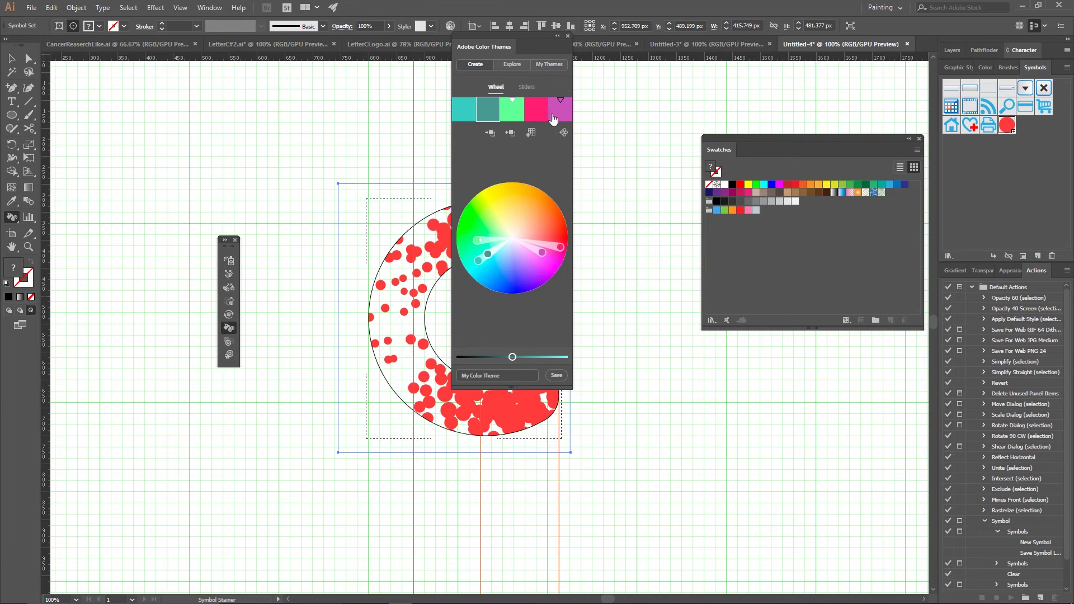
Name the theme MyCSymbols and save it to My Library.
left_click(505, 375)
left_click(505, 376)
left_click(554, 377)
left_click(498, 171)
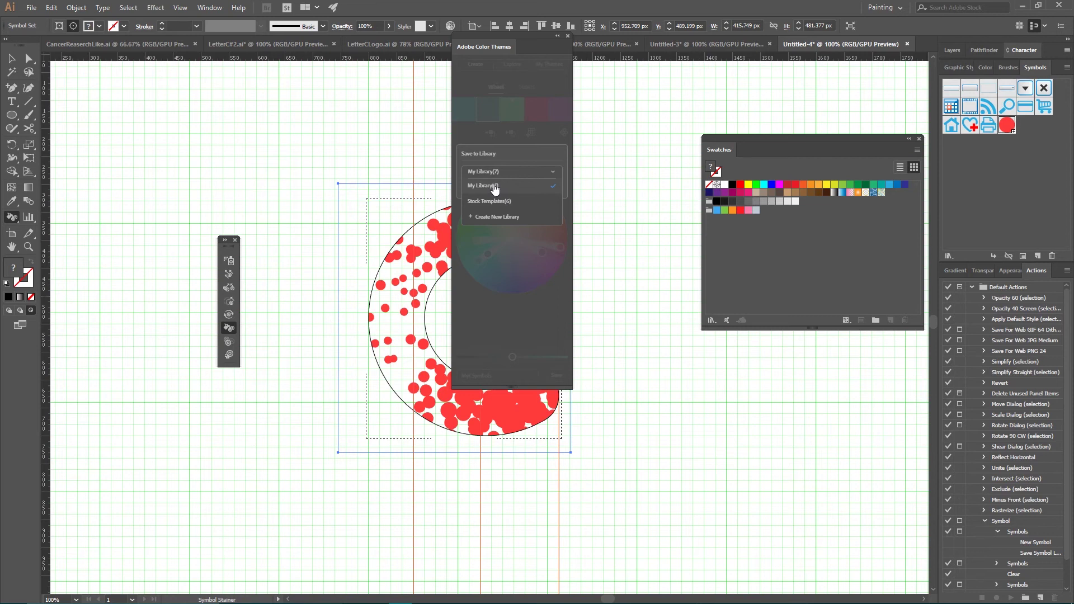
left_click(493, 186)
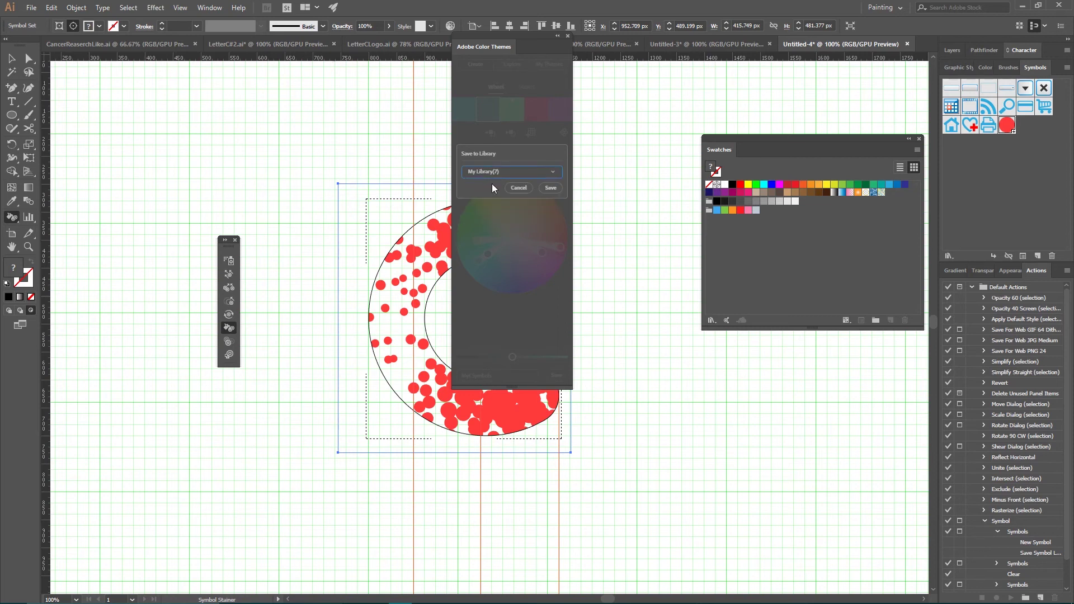
left_click(555, 185)
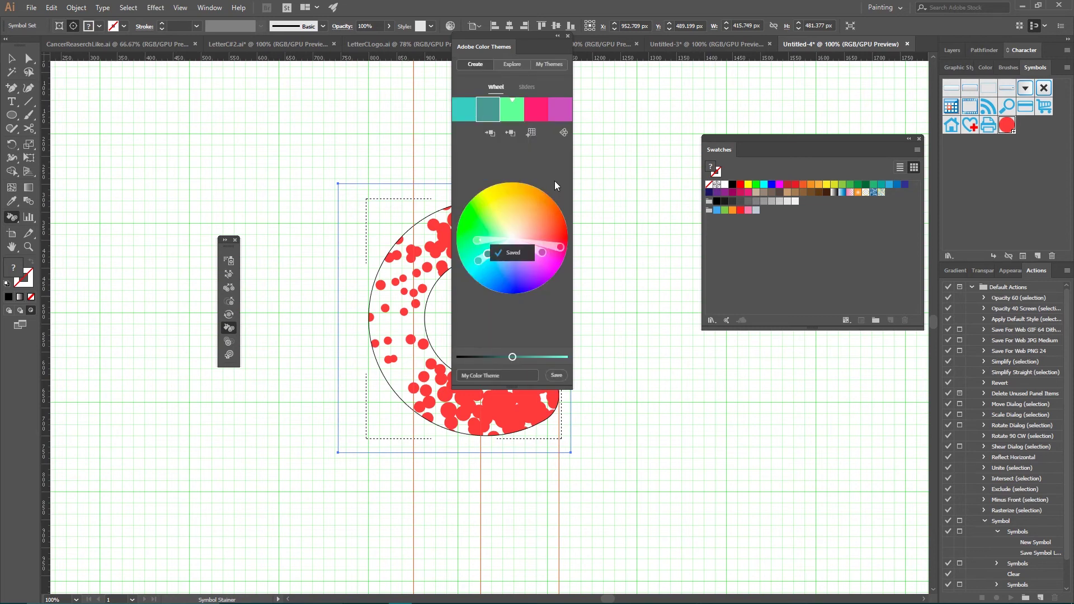
Add the MyCSymbols theme to Swatches from My Themes, then close the Color Themes panel.
left_click(551, 64)
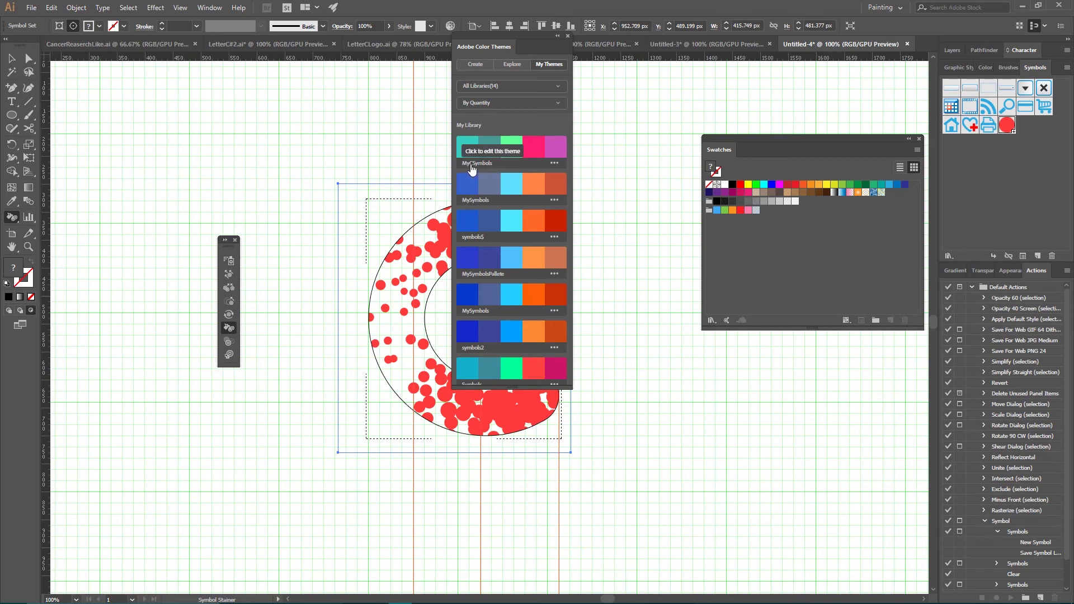
left_click(555, 163)
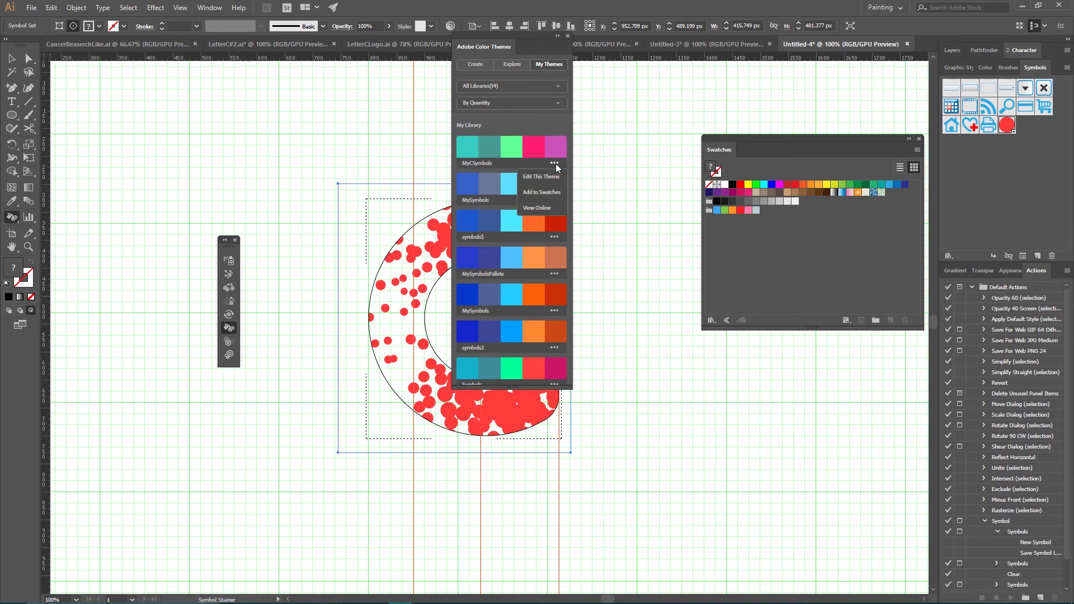
left_click(542, 193)
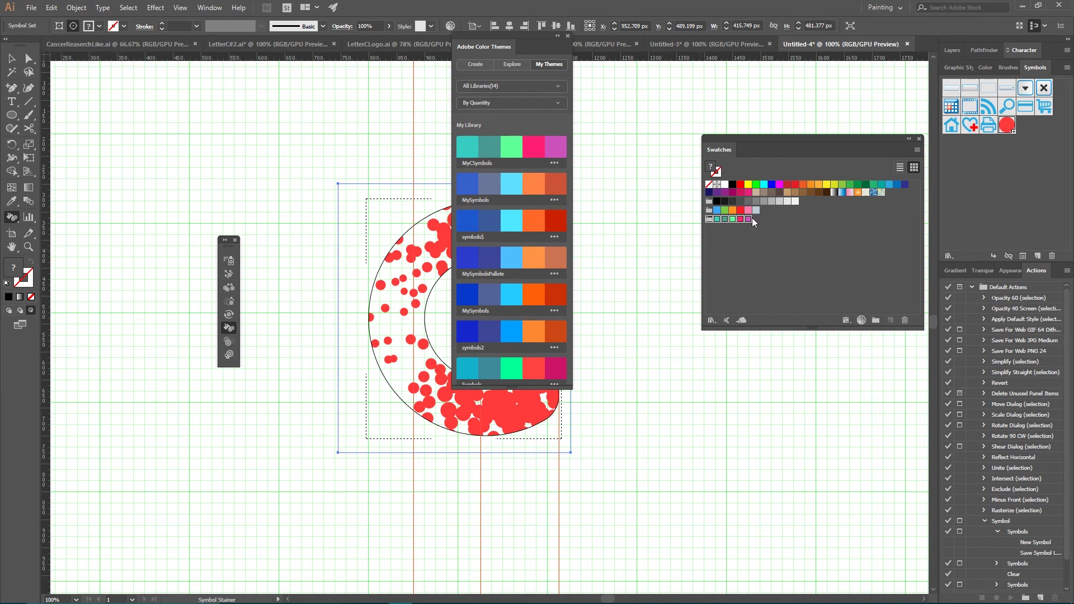
left_click(568, 35)
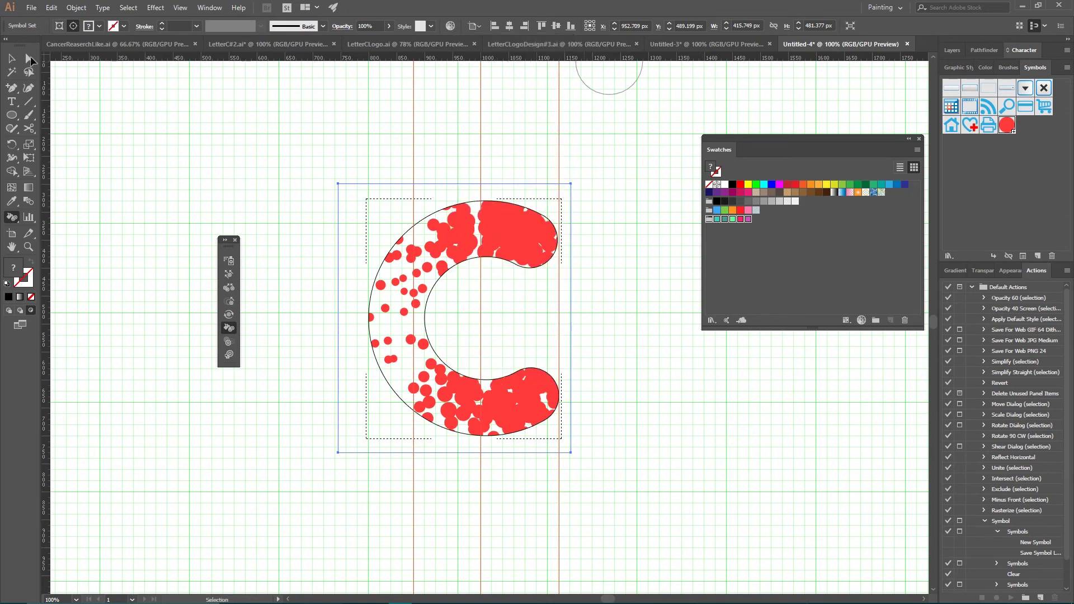
left_click(10, 59)
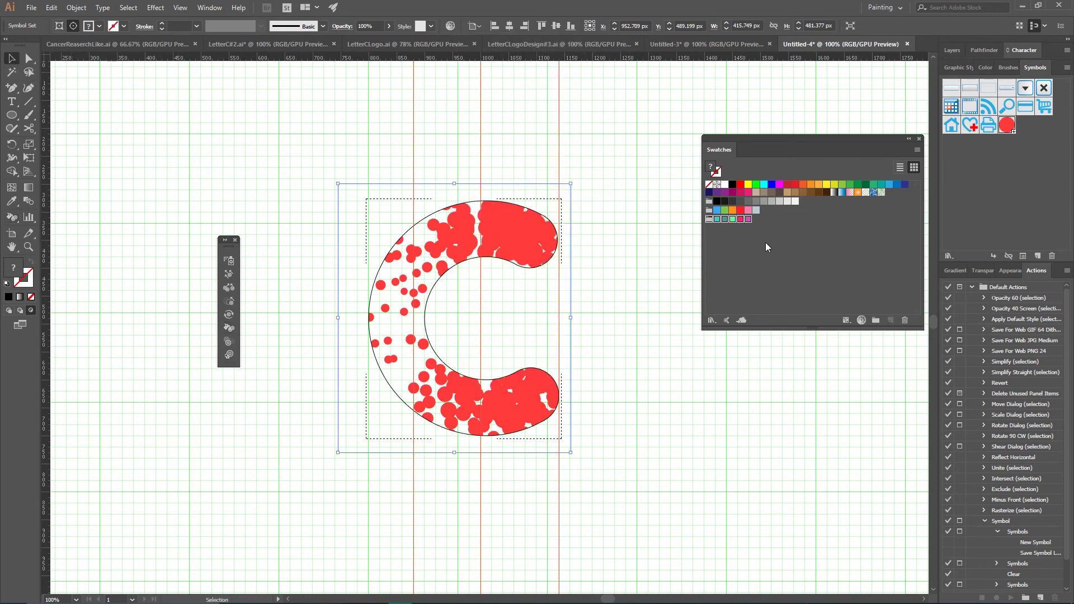
left_click(751, 224)
With a magenta fill and smaller Symbol Stainer brush, tint dots at both tips and around the C.
left_click(748, 219)
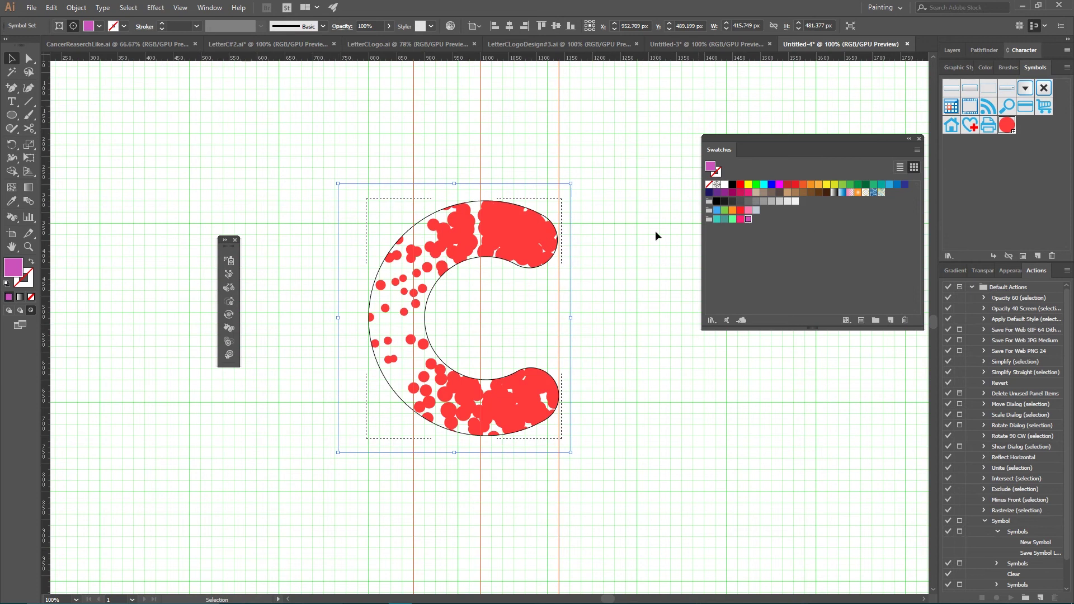
left_click(229, 329)
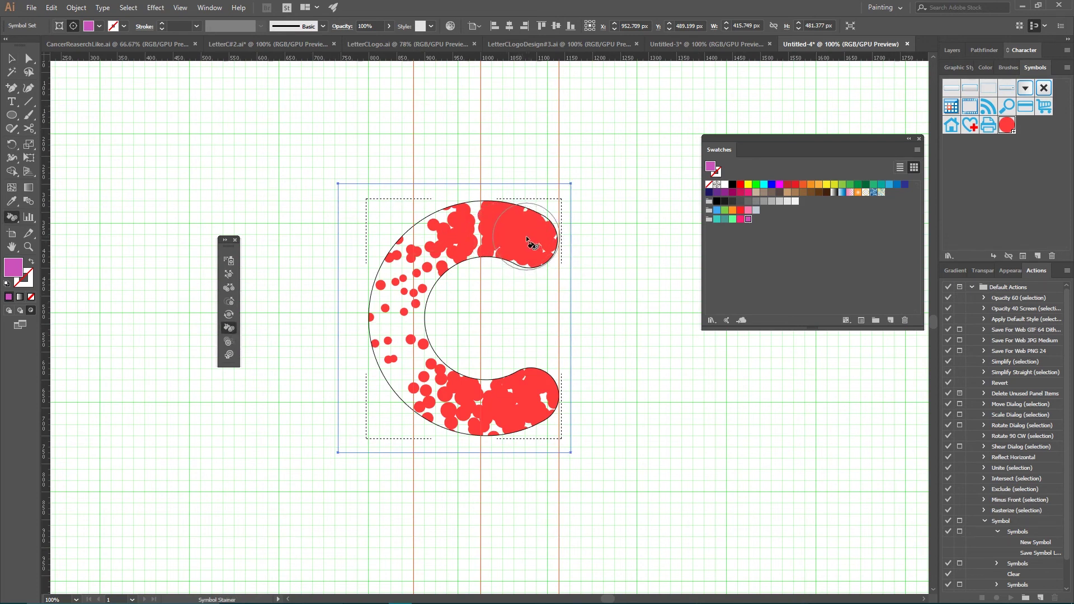
key("bracketleft")
key("bracketleft")
key("bracketleft")
key("bracketleft")
mouse_move(524, 238)
left_mouse_down()
mouse_move(552, 233)
mouse_move(525, 239)
left_mouse_up()
mouse_move(518, 398)
left_mouse_down()
mouse_move(513, 408)
mouse_move(544, 398)
left_mouse_up()
left_click_drag(454, 394, 449, 393)
left_click_drag(412, 342, 412, 342)
left_click_drag(404, 291, 406, 292)
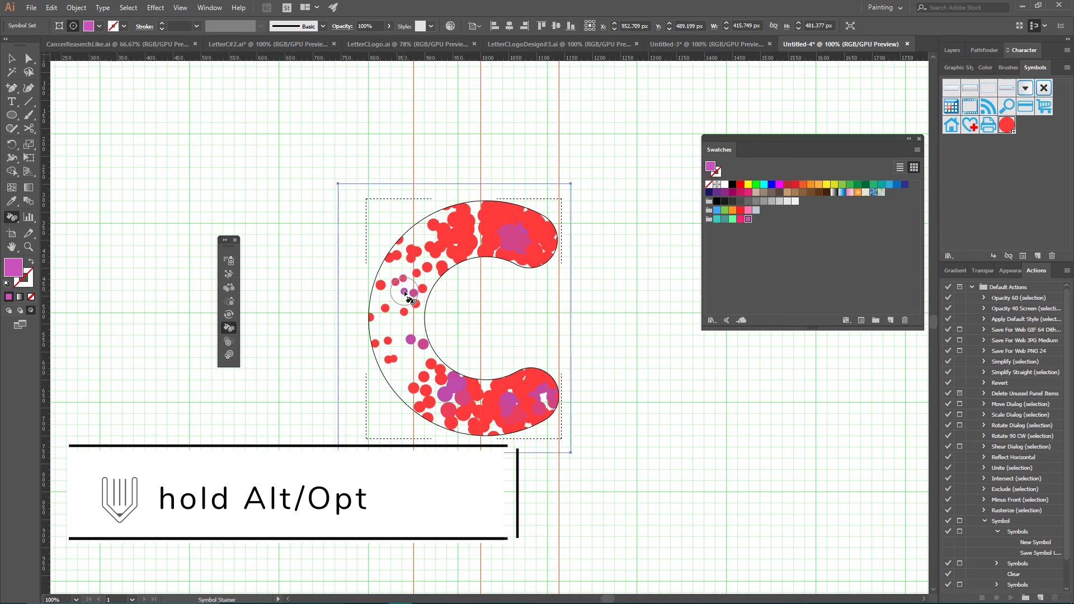
left_click_drag(378, 343, 379, 344)
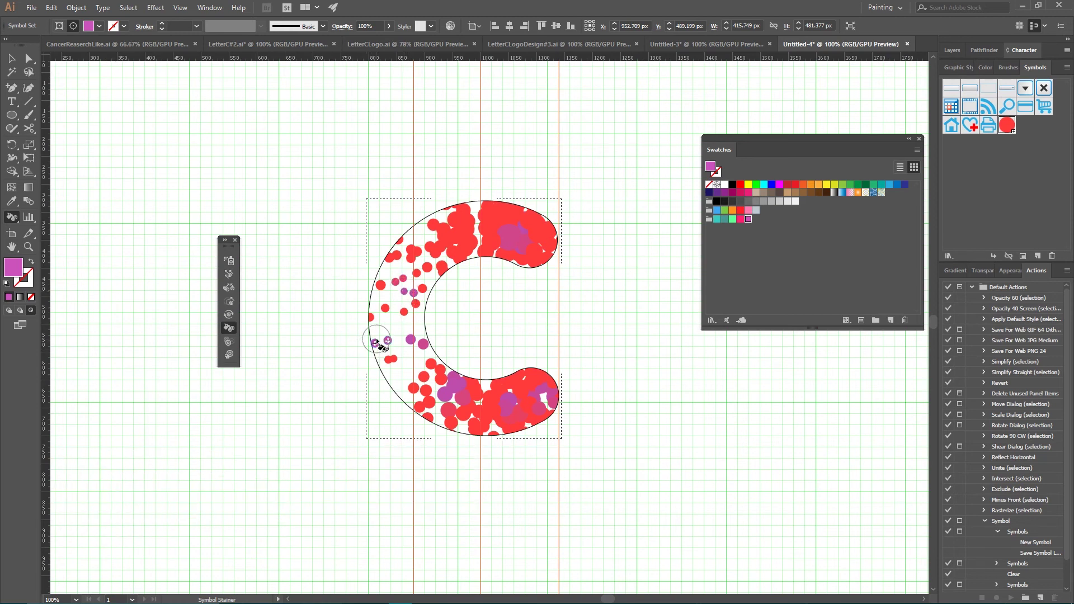
mouse_move(391, 256)
left_mouse_down()
mouse_move(456, 229)
mouse_move(441, 228)
left_mouse_up()
left_click_drag(442, 409, 450, 428)
left_click_drag(488, 203, 493, 206)
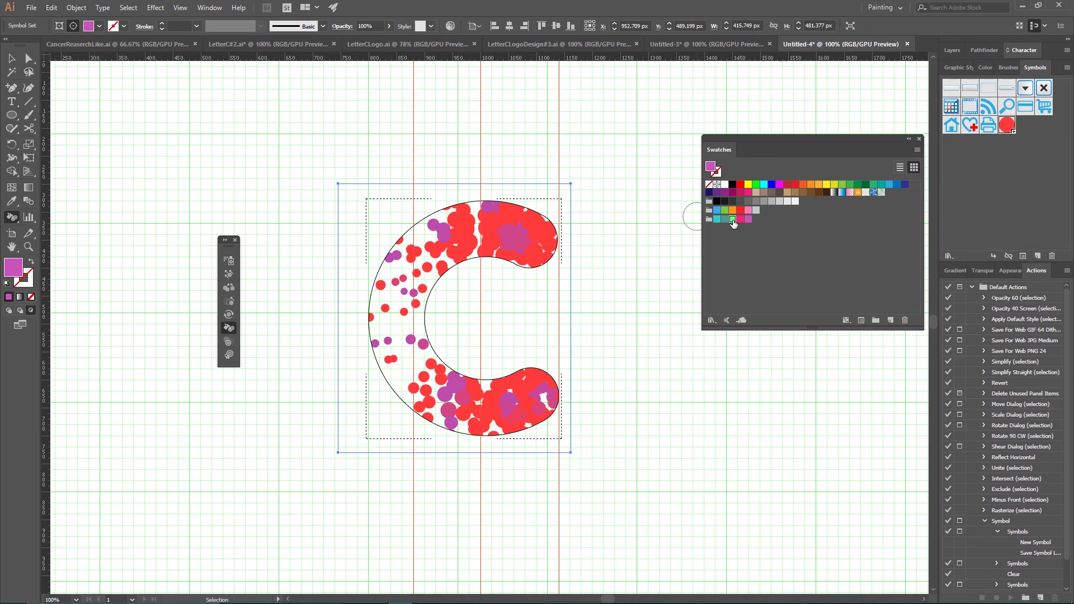
left_click(732, 220)
Tint dots mint green at the top, lower arm and left side of the C.
left_click_drag(489, 234, 488, 237)
left_click_drag(483, 237, 453, 250)
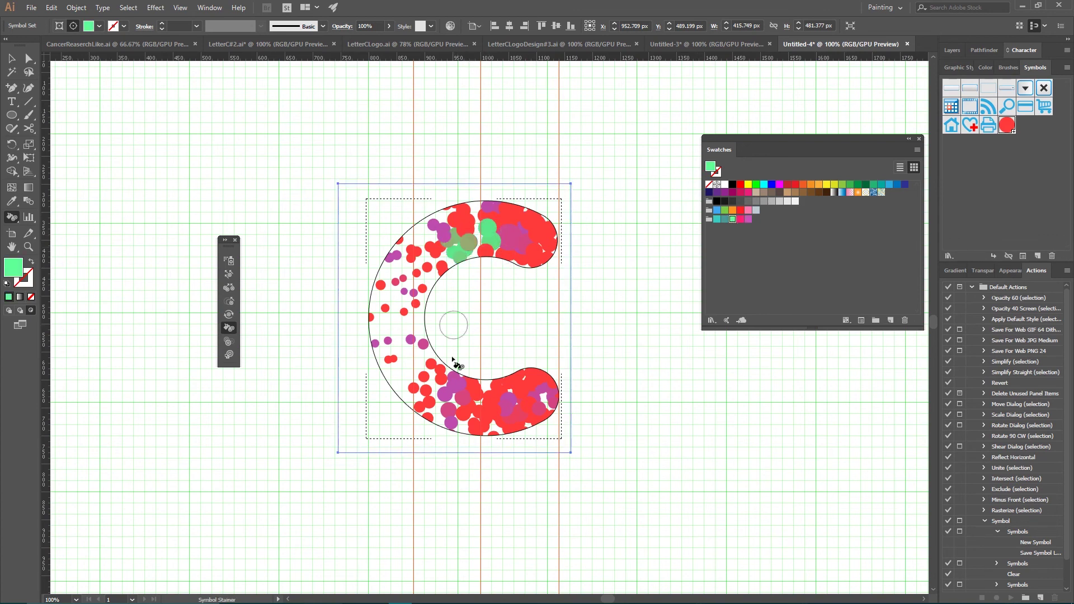
mouse_move(437, 380)
left_mouse_down()
mouse_move(494, 401)
mouse_move(482, 384)
mouse_move(526, 380)
left_mouse_up()
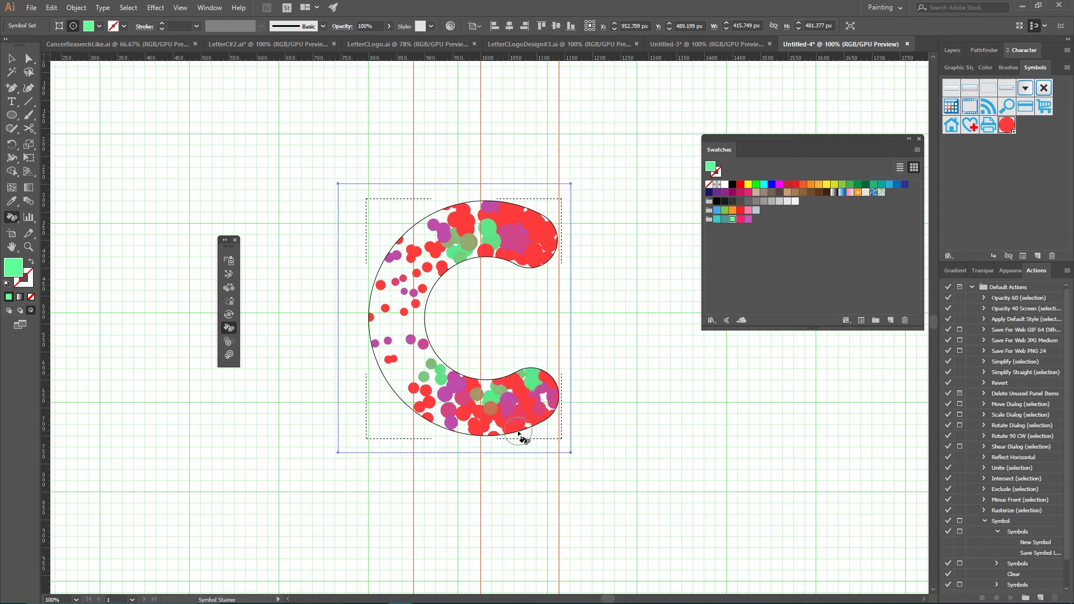
left_click_drag(519, 435, 517, 432)
left_click_drag(393, 312, 378, 279)
Tint dots pink across the top and lower-right arm of the C.
left_click(741, 218)
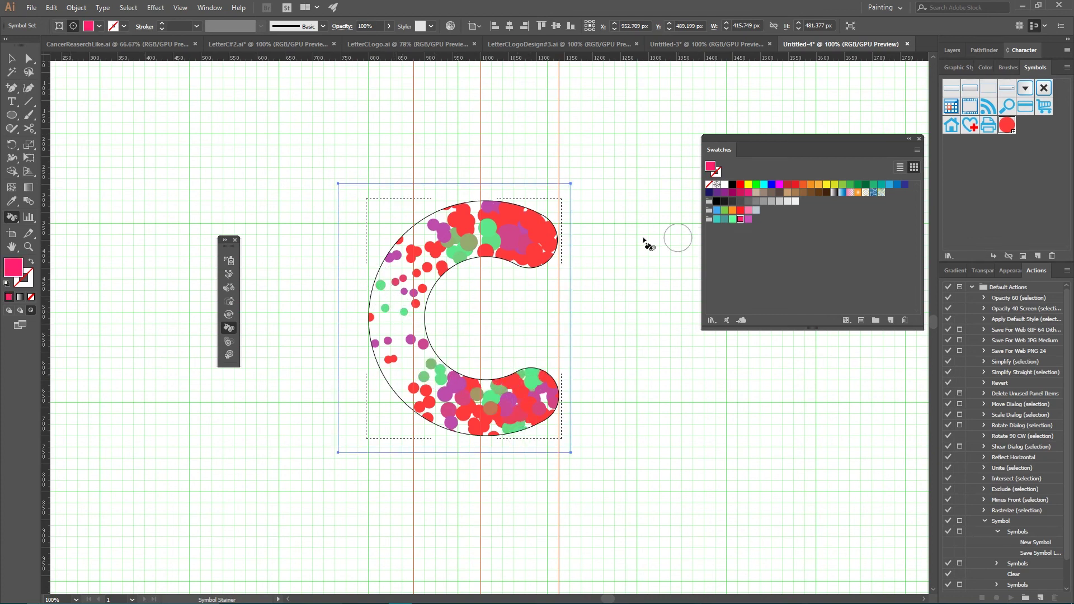
left_click_drag(443, 287, 432, 262)
mouse_move(536, 225)
left_mouse_down()
mouse_move(506, 221)
mouse_move(504, 210)
left_mouse_up()
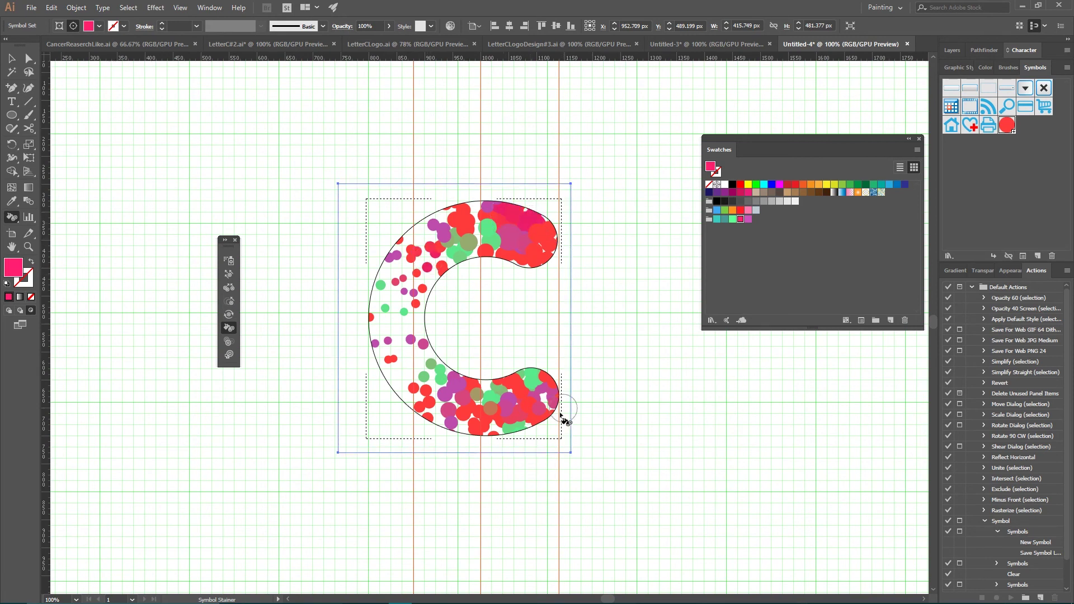
mouse_move(529, 409)
left_mouse_down()
mouse_move(510, 362)
mouse_move(398, 293)
mouse_move(426, 294)
mouse_move(425, 271)
mouse_move(475, 385)
left_mouse_up()
Tint dots teal at the top-right tip, inner curve and down the left edge.
left_click(717, 219)
left_click_drag(504, 219, 483, 212)
left_click_drag(489, 255, 506, 256)
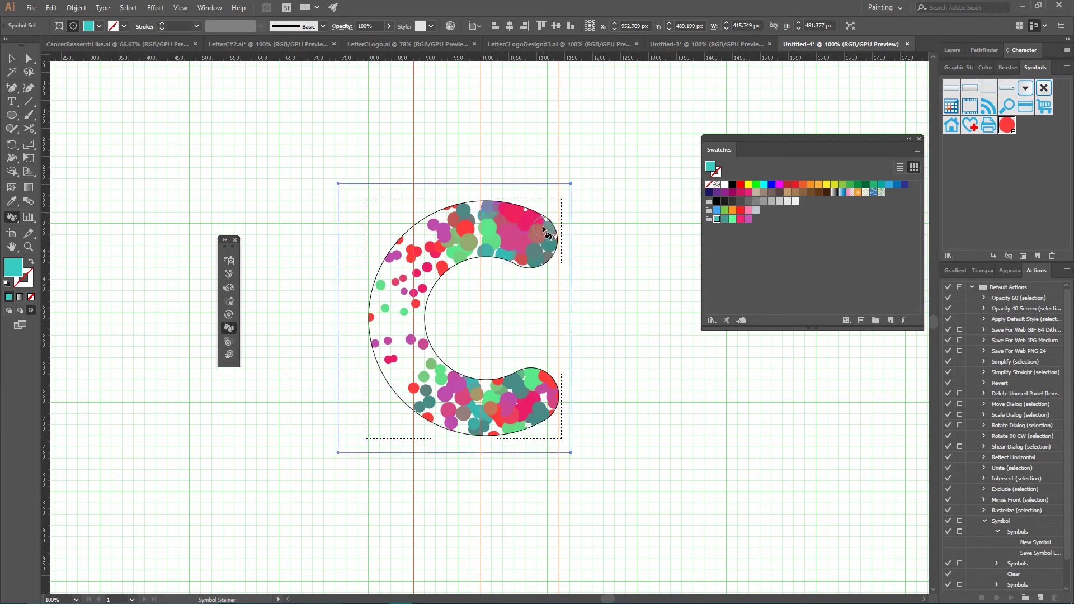
left_click_drag(543, 226, 548, 224)
left_click_drag(437, 271, 396, 240)
mouse_move(374, 318)
left_mouse_down()
mouse_move(359, 298)
mouse_move(365, 353)
left_mouse_up()
Add pink to the dots along the C's left edge.
left_click(740, 219)
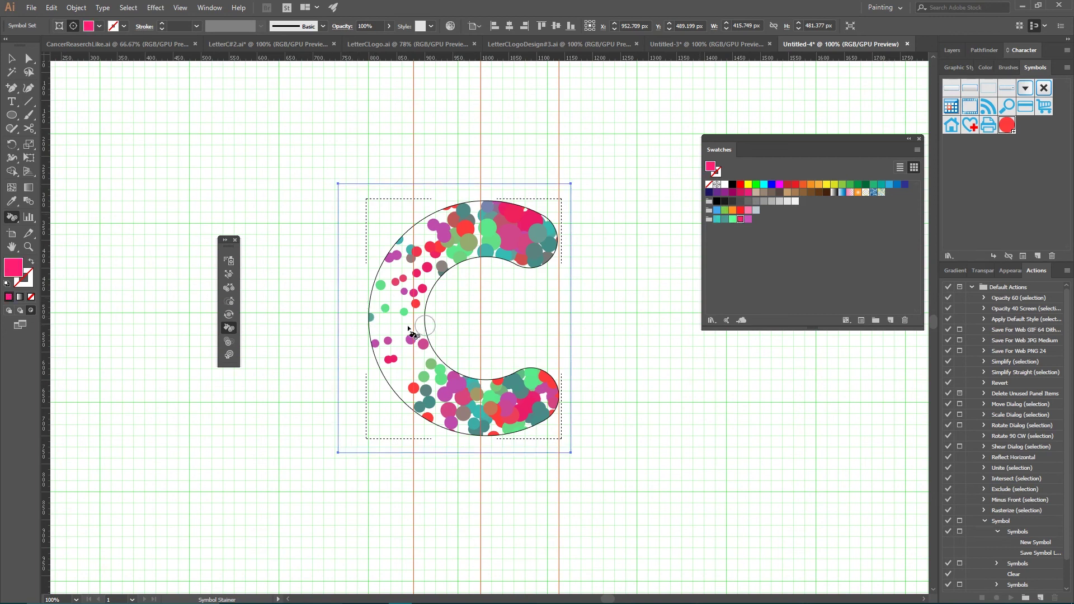
mouse_move(363, 317)
left_mouse_down()
mouse_move(360, 274)
mouse_move(345, 358)
mouse_move(349, 372)
mouse_move(361, 365)
mouse_move(344, 360)
mouse_move(334, 320)
left_mouse_up()
left_click(11, 58)
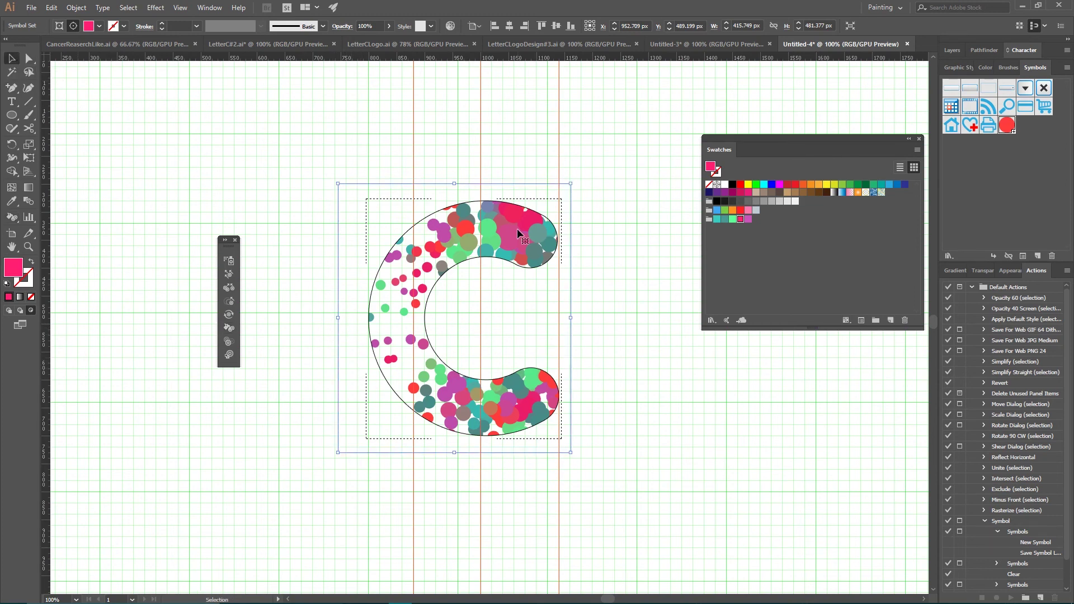
Lower the Symbol Screener intensity from 7 to 6.
left_click(227, 341)
double_click(227, 342)
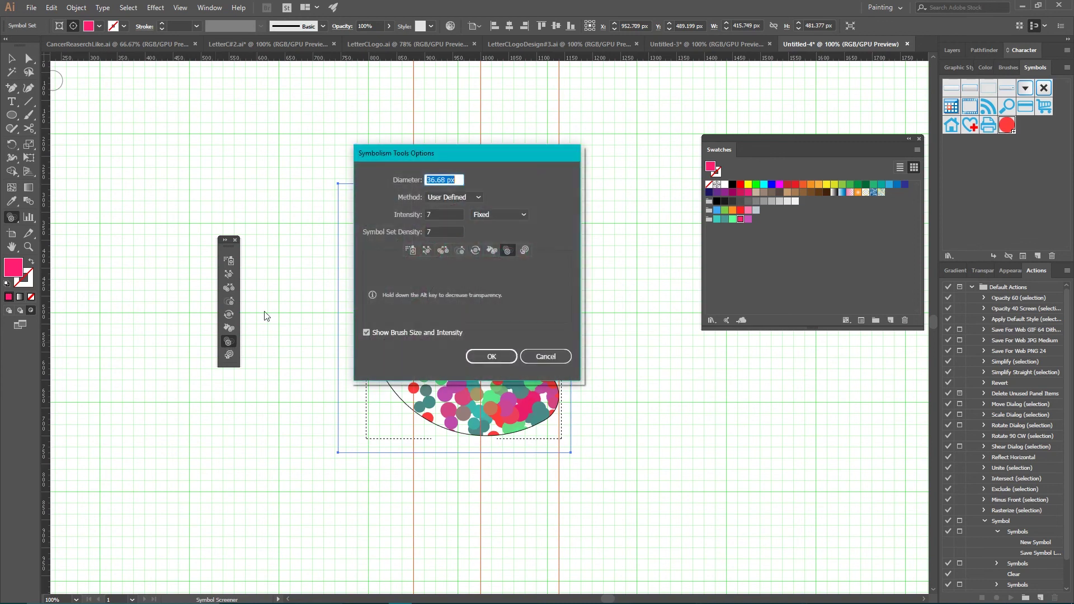
left_click(436, 213)
key("Down")
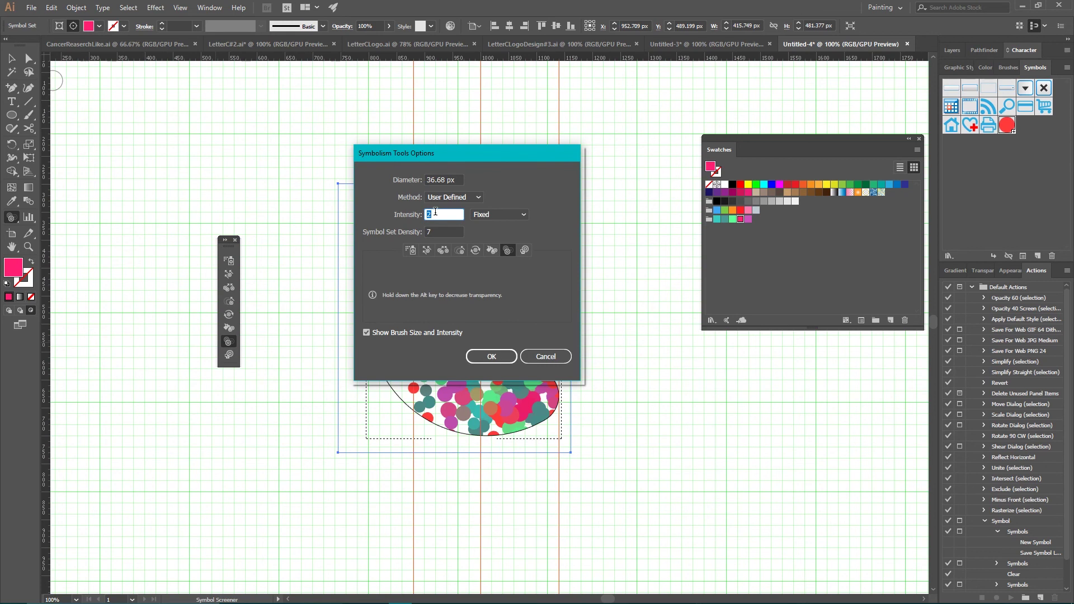
left_click(490, 357)
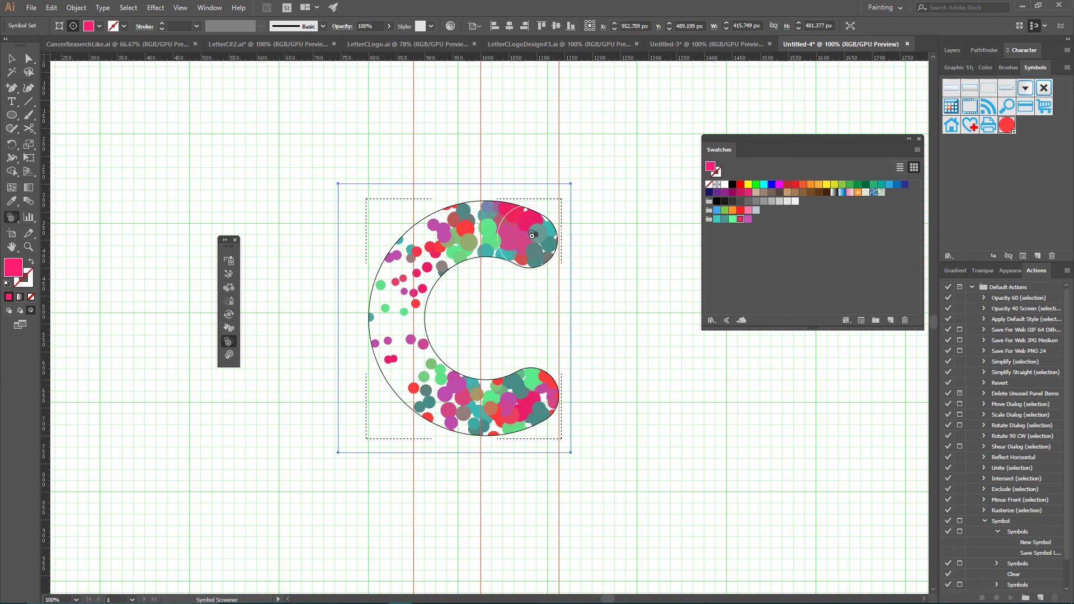
Fade the circles in the C's top-right, lower end and upper-left arm.
mouse_move(511, 236)
left_mouse_down()
mouse_move(520, 218)
mouse_move(518, 235)
left_mouse_up()
mouse_move(528, 392)
left_mouse_down()
mouse_move(521, 408)
mouse_move(503, 405)
mouse_move(526, 397)
mouse_move(486, 446)
mouse_move(442, 392)
left_mouse_up()
mouse_move(439, 256)
left_mouse_down()
mouse_move(451, 219)
mouse_move(429, 272)
mouse_move(397, 276)
mouse_move(405, 286)
mouse_move(385, 330)
mouse_move(419, 370)
mouse_move(344, 360)
mouse_move(353, 285)
mouse_move(364, 317)
mouse_move(378, 285)
left_mouse_up()
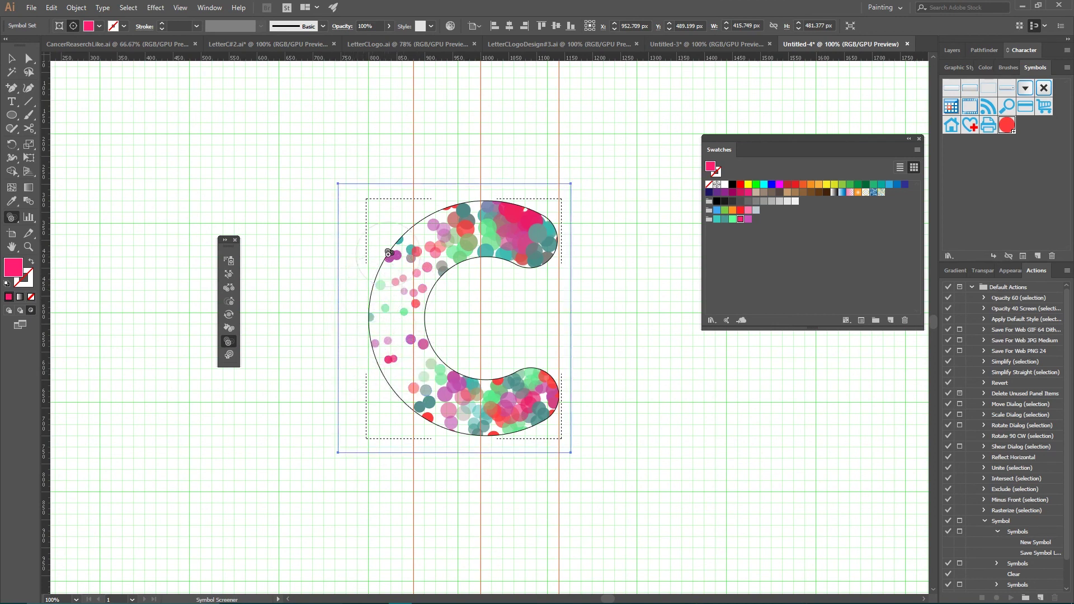
left_click_drag(518, 202, 536, 229)
left_click_drag(451, 253, 433, 265)
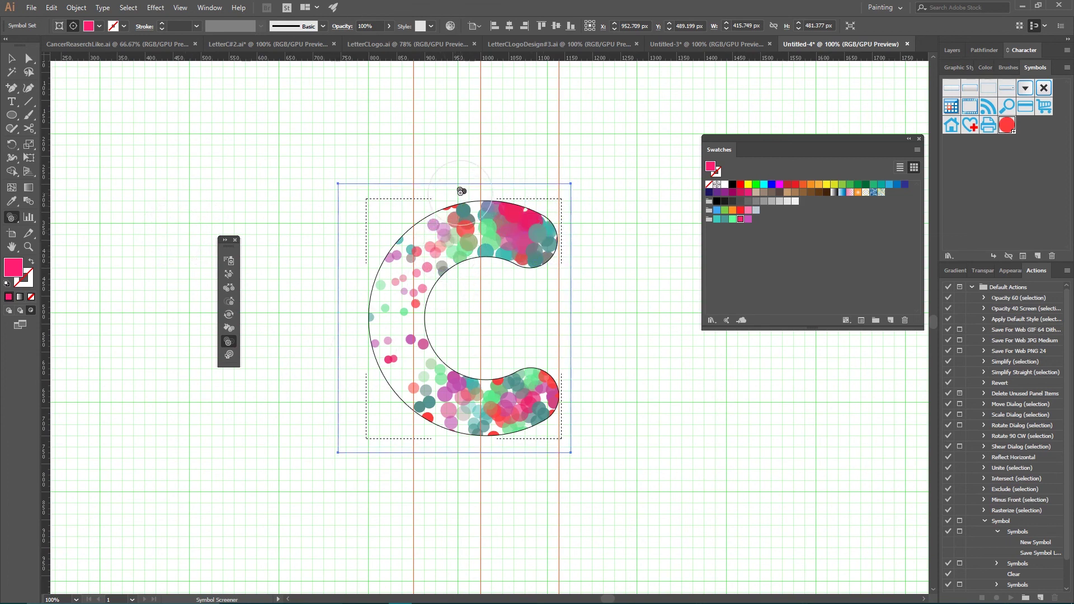
key("v")
Release the clipping mask on the letter C group.
left_click(333, 197)
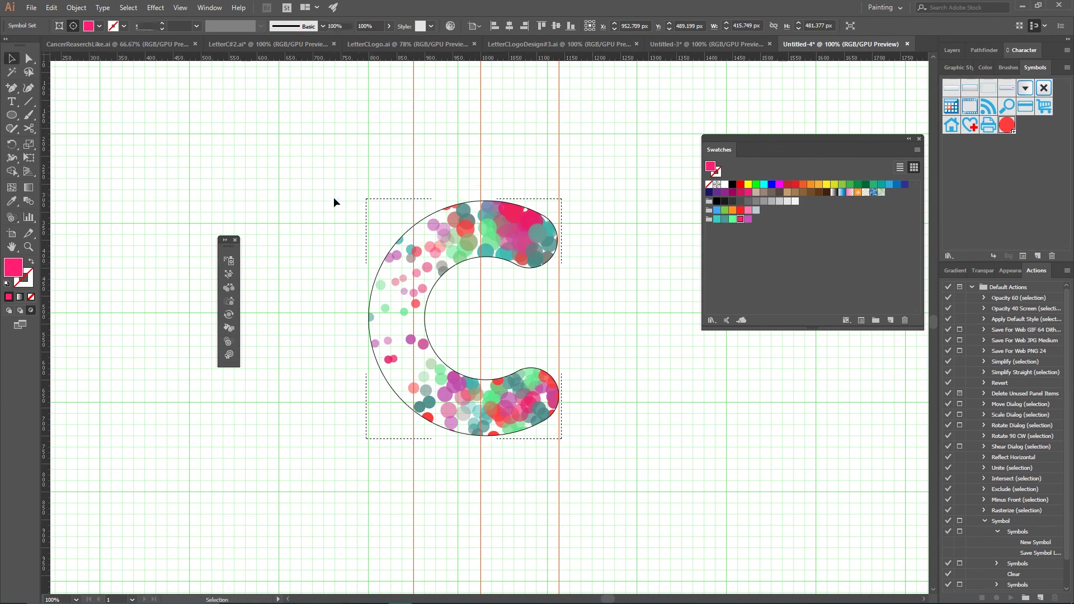
left_click(420, 232)
right_click(422, 220)
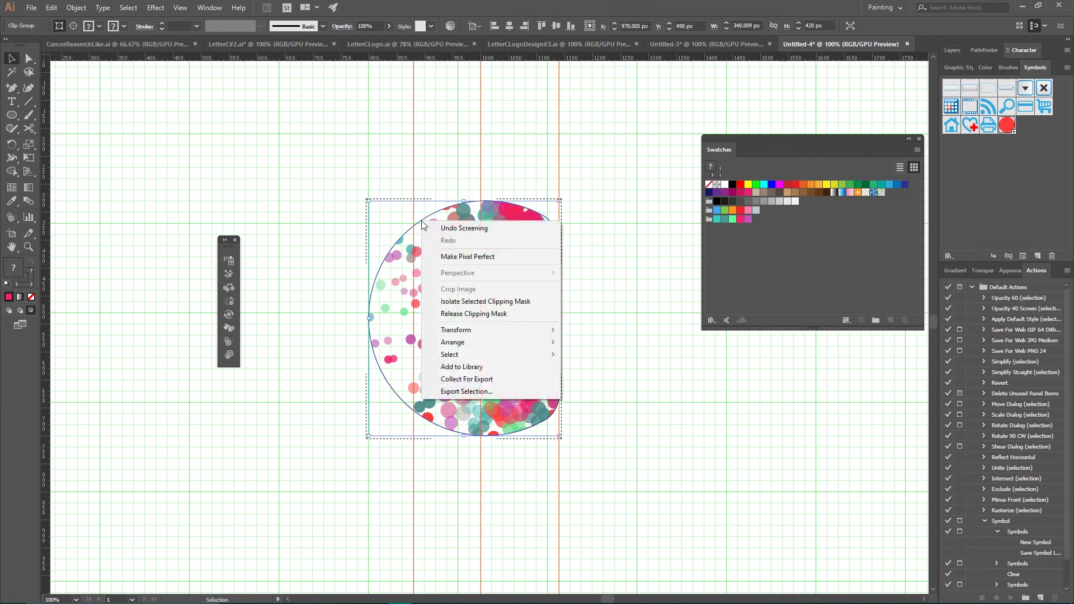
left_click(452, 315)
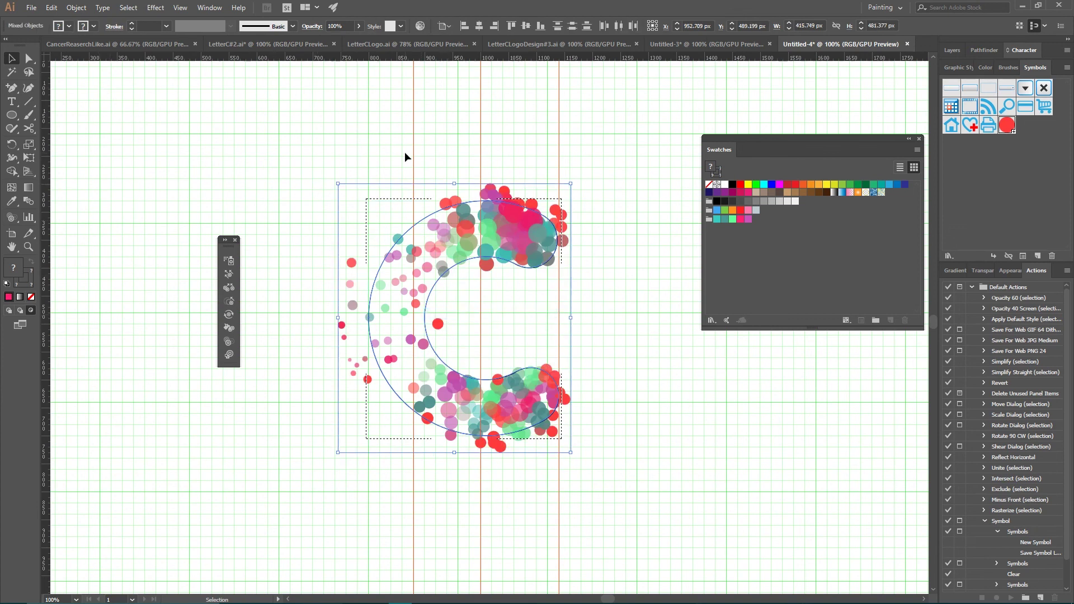
Delete the letter C outline path.
left_click(421, 223)
left_click(421, 225)
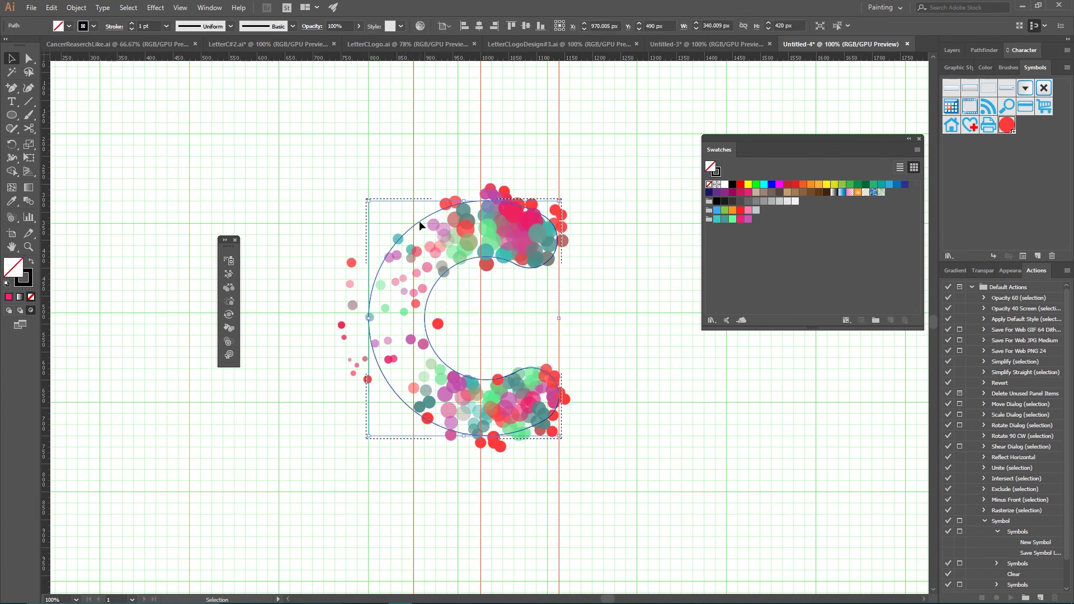
key("Delete")
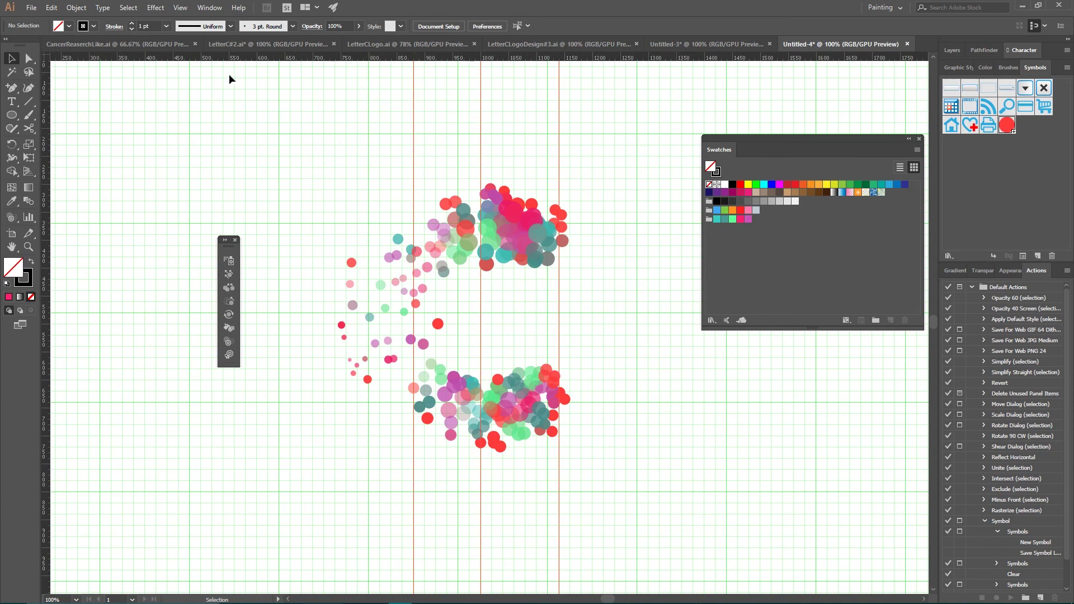
Expand the circle symbol set into a group of objects with Object > Expand.
left_click(472, 215)
left_click(76, 8)
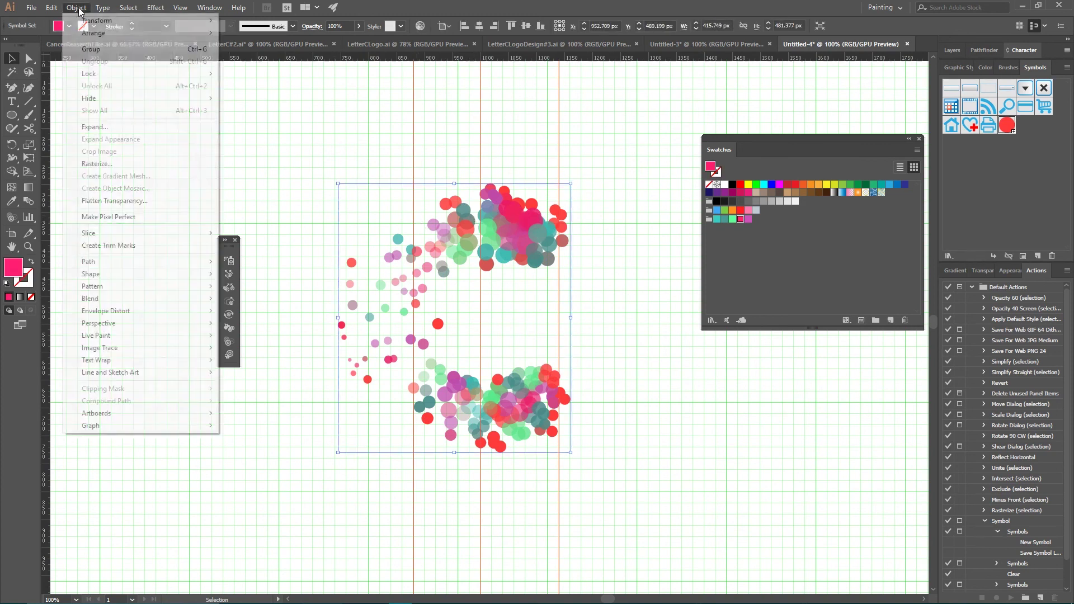
left_click(109, 129)
left_click(610, 438)
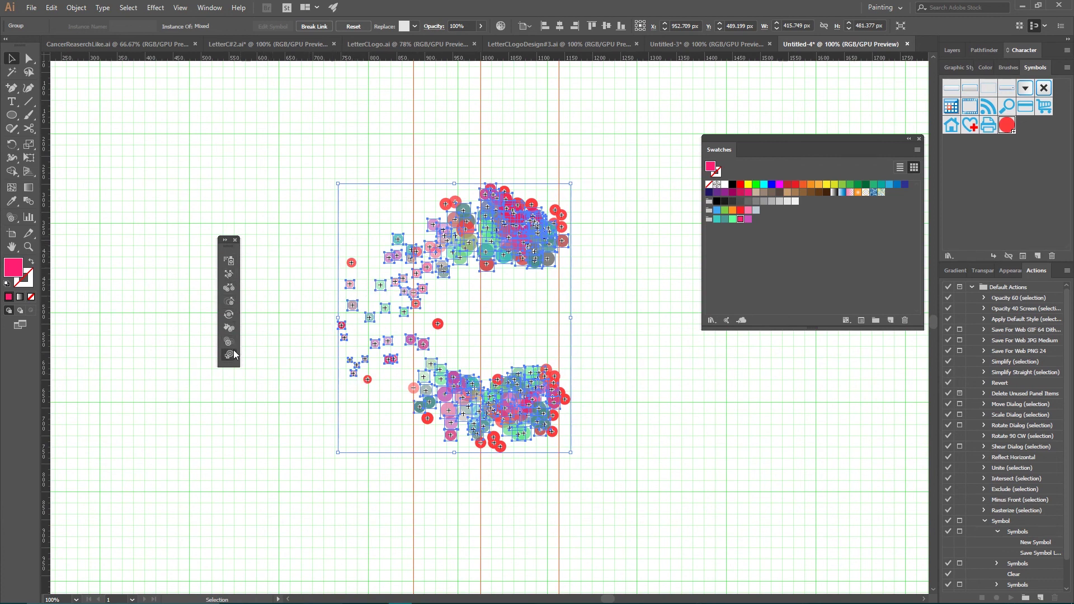
right_click(474, 242)
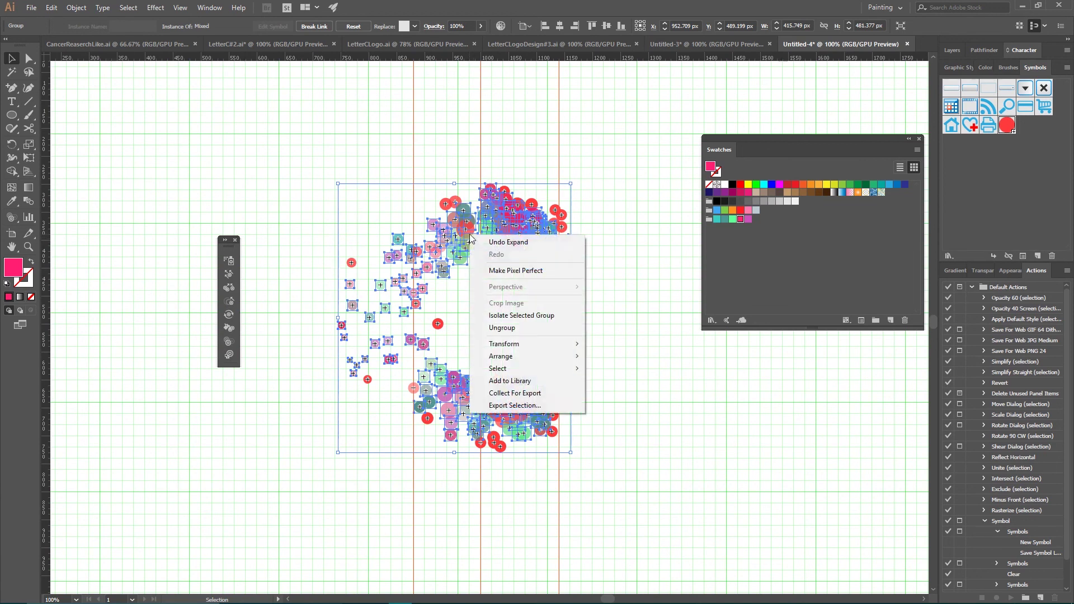
Ungroup the expanded circles and delete the red circles at the C's right edge.
left_click(516, 329)
left_click(620, 273)
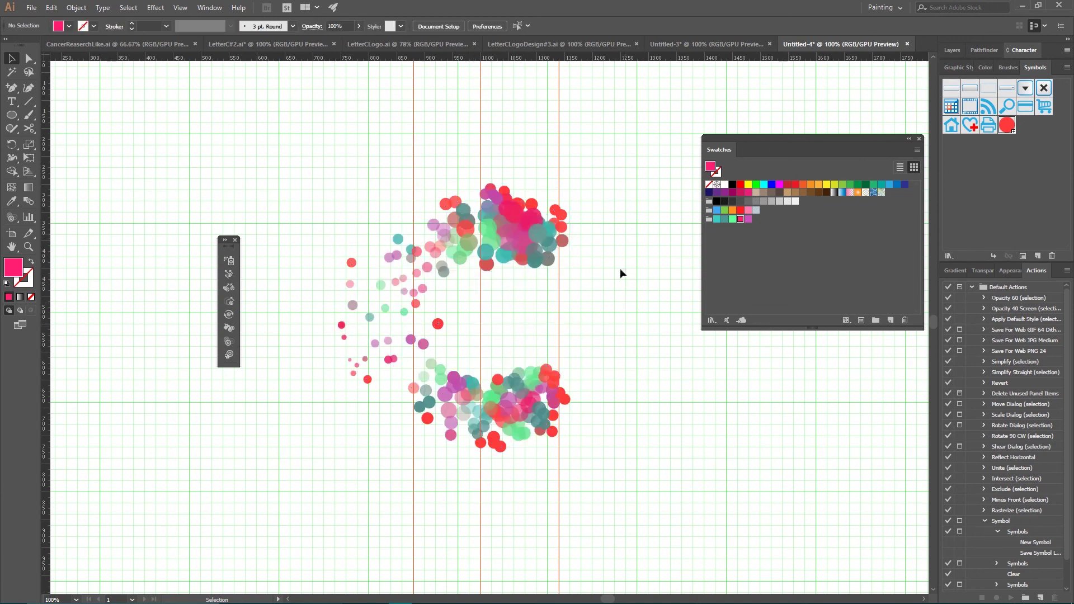
left_click(562, 215)
key("Delete")
left_click(559, 217)
key("Delete")
left_click(558, 226)
key("Delete")
Delete the small stray circles near the top and the red circle on the left.
left_click(508, 198)
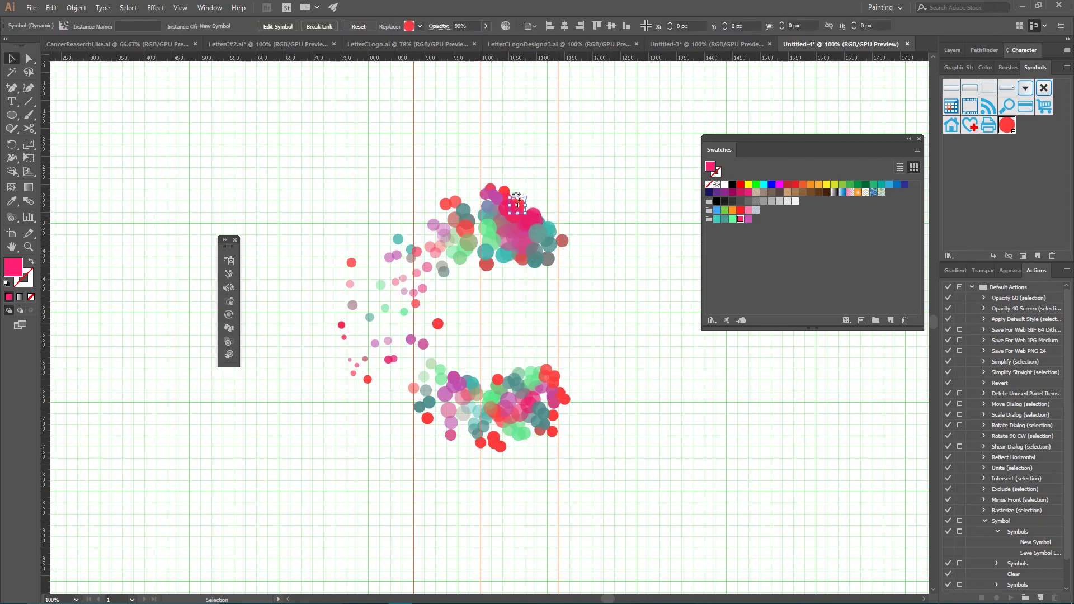
key("Delete")
left_click(507, 197)
key("Delete")
left_click(447, 203)
key("Delete")
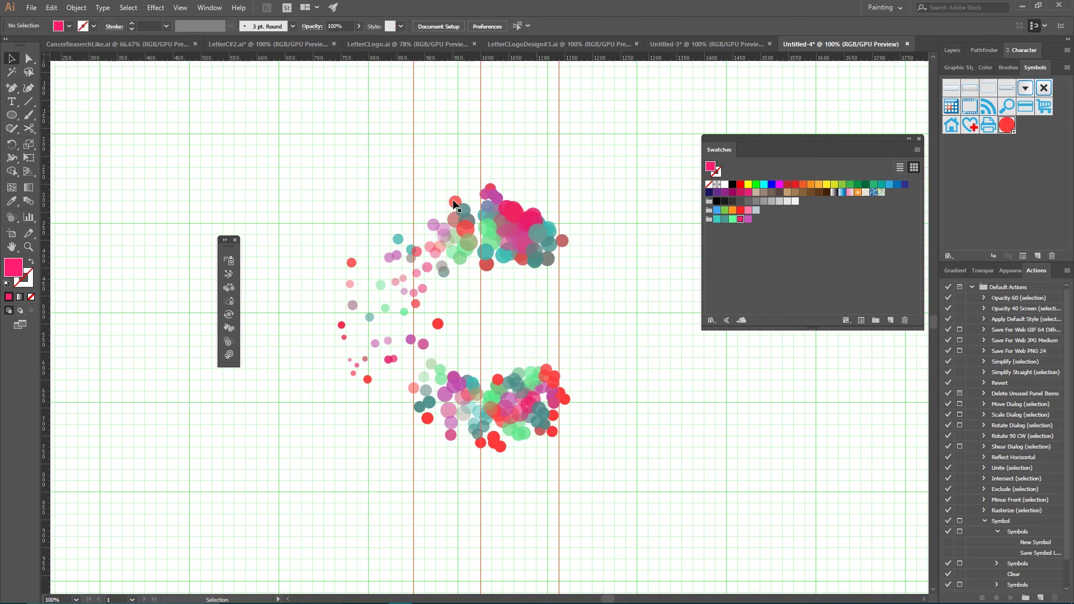
left_click(455, 202)
key("Delete")
left_click(351, 262)
key("Delete")
Delete stray circles at the lower cluster's right edge and below the C's bottom.
left_click(564, 399)
key("Delete")
left_click(562, 394)
key("Delete")
left_click(552, 432)
key("Delete")
left_click(495, 442)
key("Delete")
left_click(499, 447)
key("Delete")
left_click(481, 444)
key("Delete")
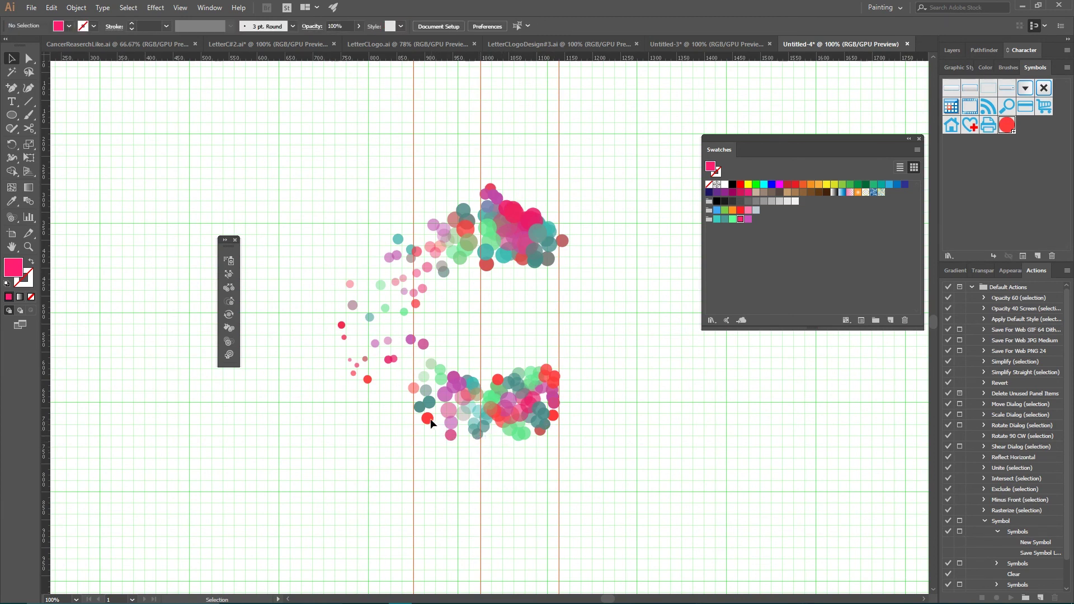
Move two small dots inward on the left arm and delete stray top circles.
left_click_drag(367, 378, 394, 375)
left_click_drag(344, 338, 375, 374)
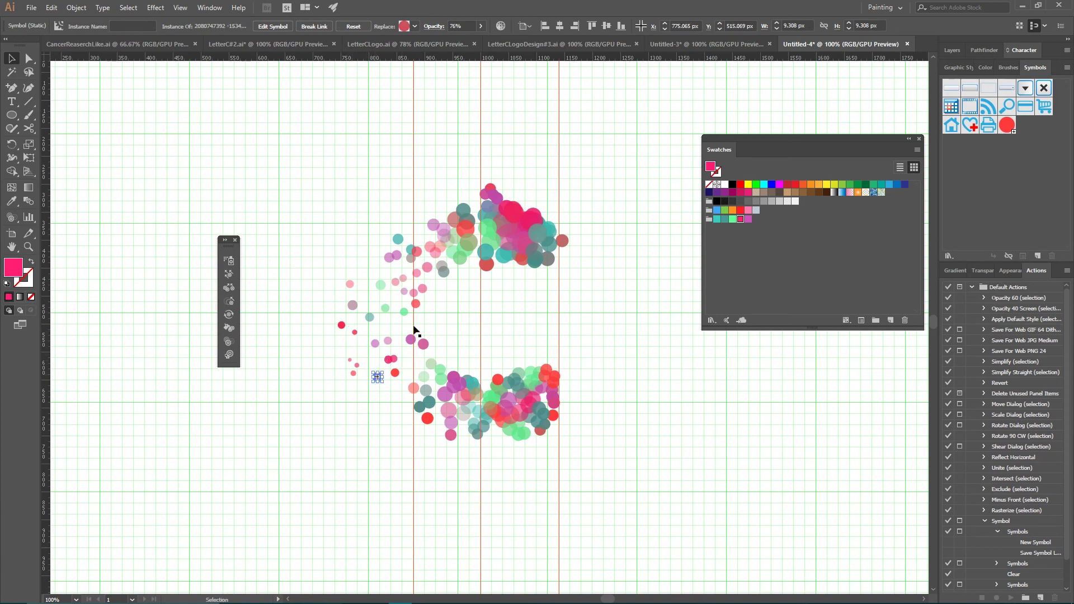
left_click(562, 242)
key("Delete")
left_click(490, 188)
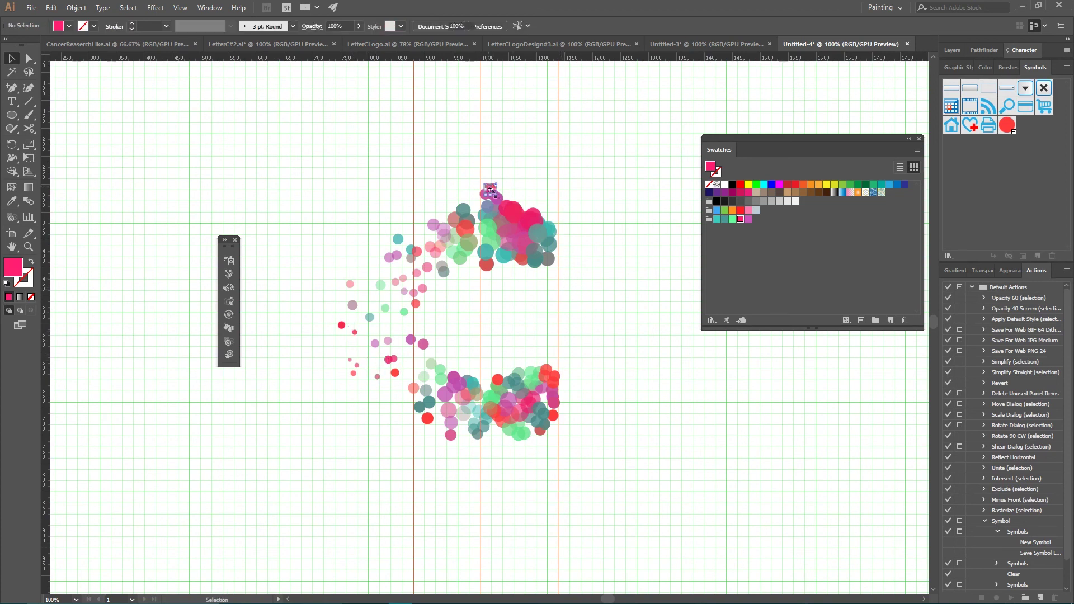
key("Delete")
Move a small circle into the top cluster and check the lower-right circles.
left_click_drag(481, 216, 466, 218)
left_click(473, 219)
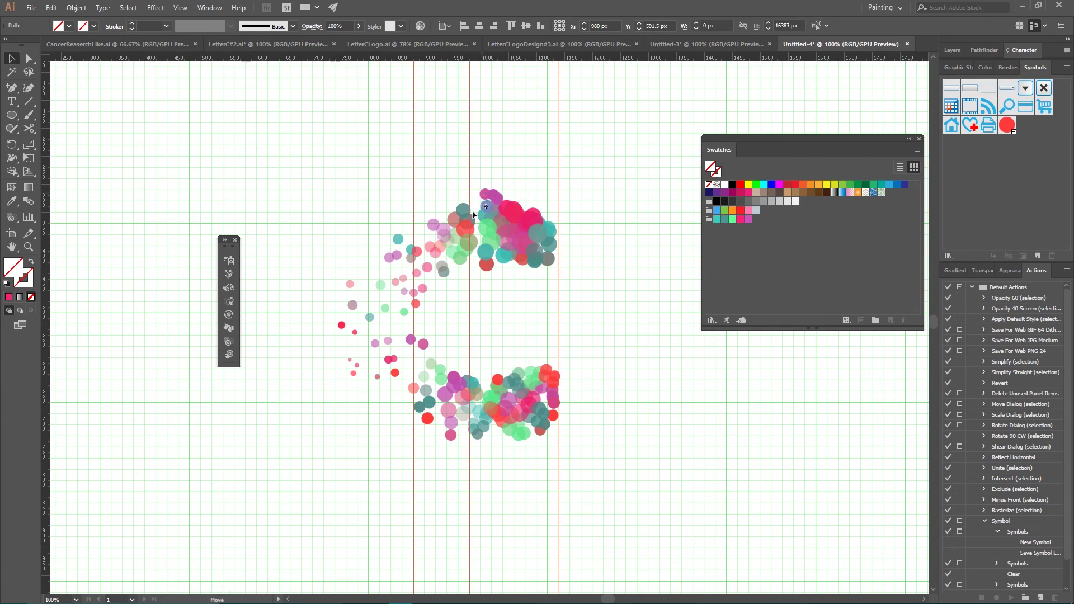
left_click_drag(504, 202, 478, 240)
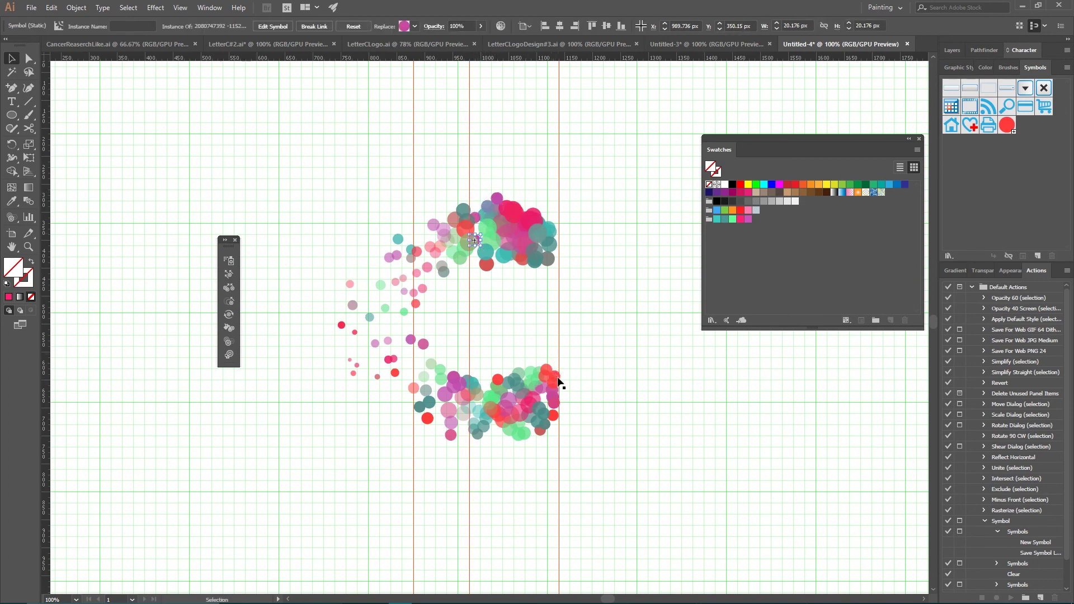
left_click(557, 388)
left_click(558, 375)
left_click(557, 373)
left_click(554, 371)
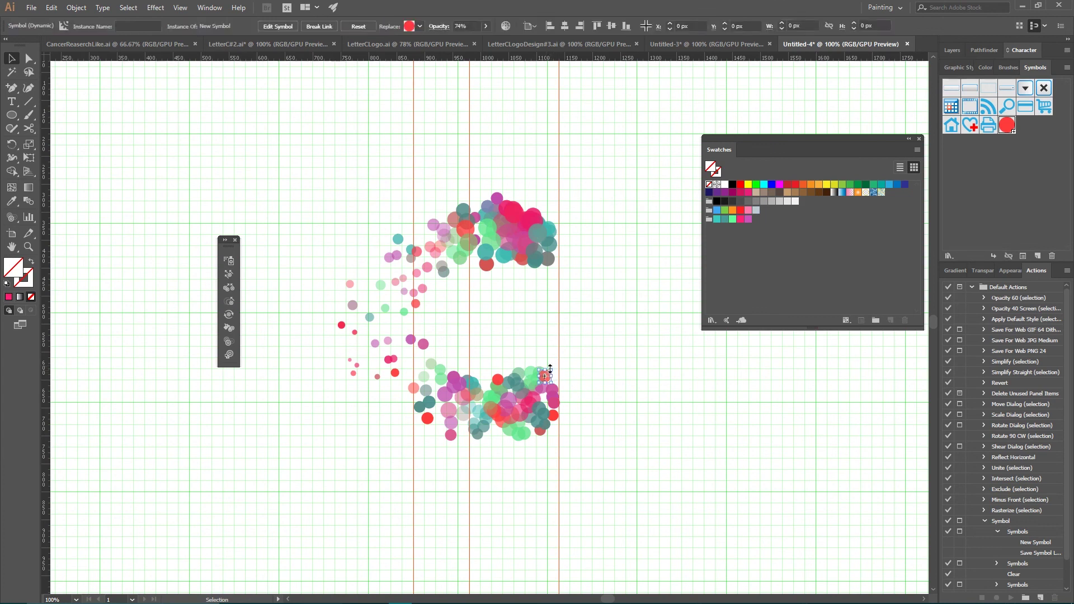
left_click(557, 364)
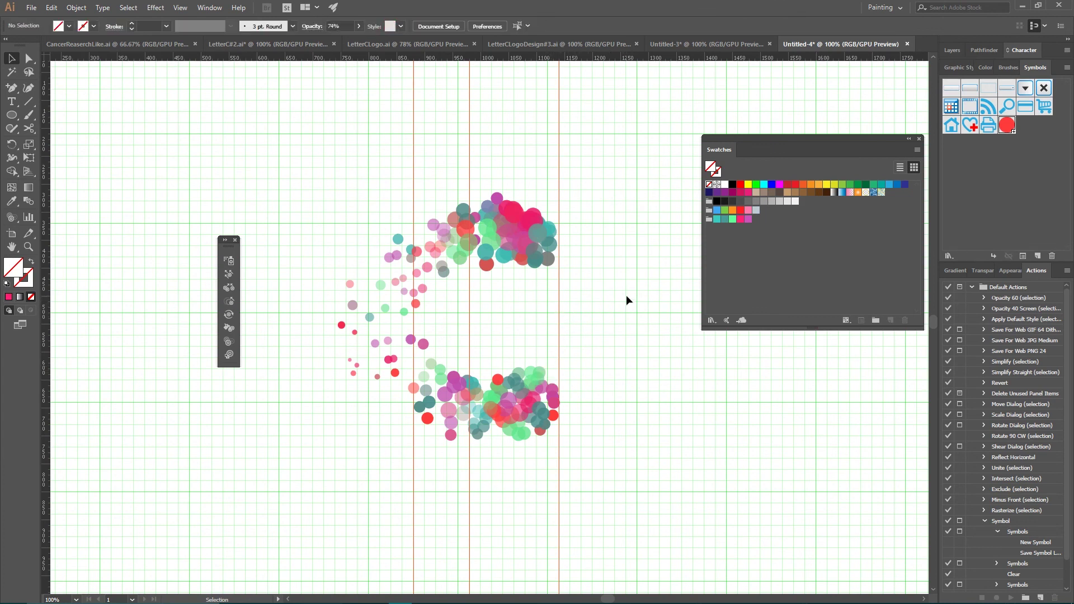